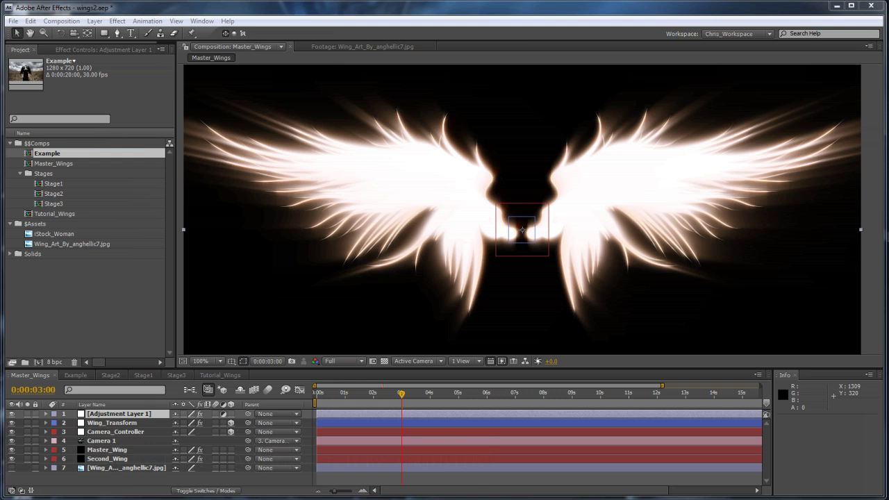
Step: Review the Wing_Art_By_anghellic7.jpg sketch and the Master_Wings composition with Adjustment Layer 1 hidden
{"action": "double_click", "coordinate": [73, 244]}
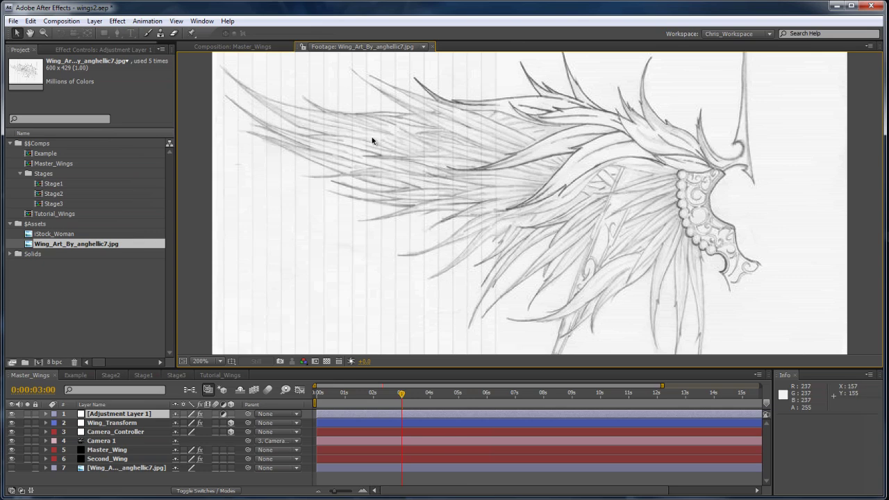
{"action": "double_click", "coordinate": [59, 164]}
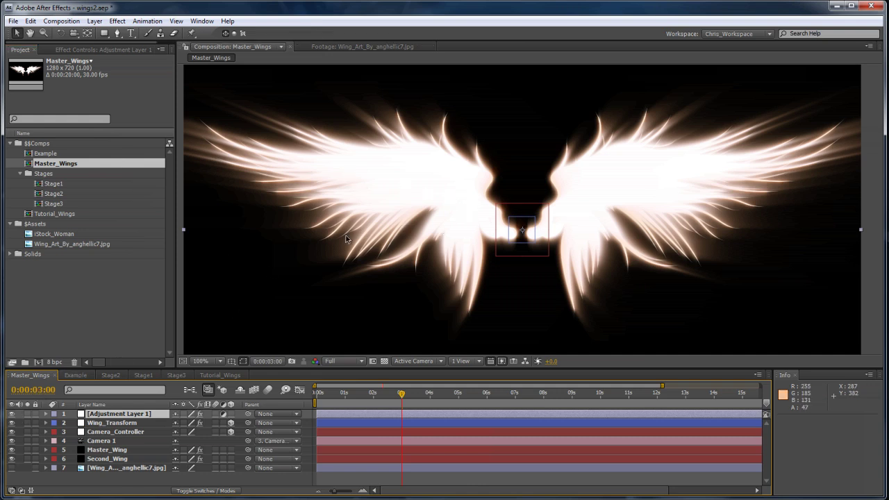
{"action": "left_click", "coordinate": [11, 415]}
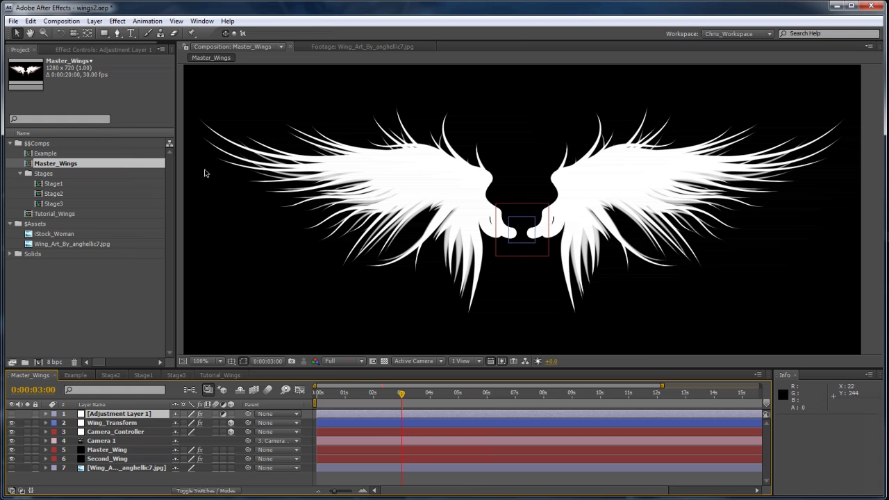
Step: In the Example composition, go to 0:00:03:02 and set the Bend Amount slider on Wing_Transform to 2.89
{"action": "double_click", "coordinate": [43, 154]}
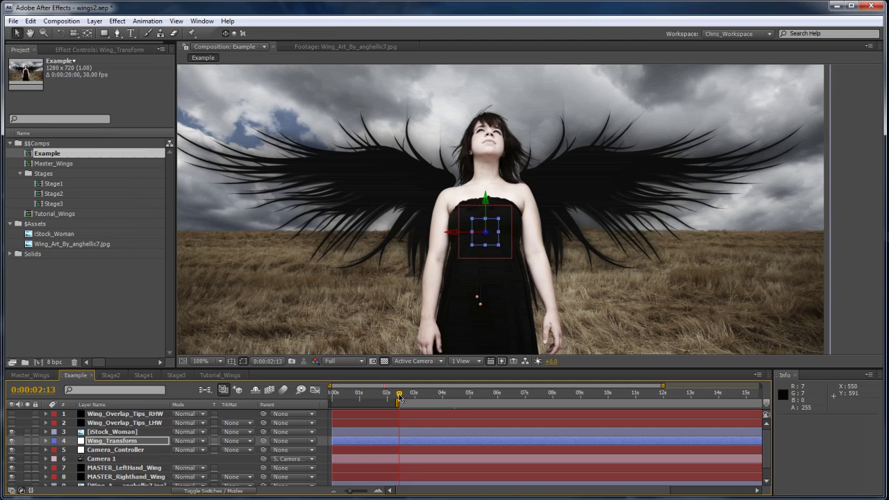
{"action": "left_click_drag", "start_coordinate": [400, 397], "coordinate": [417, 402]}
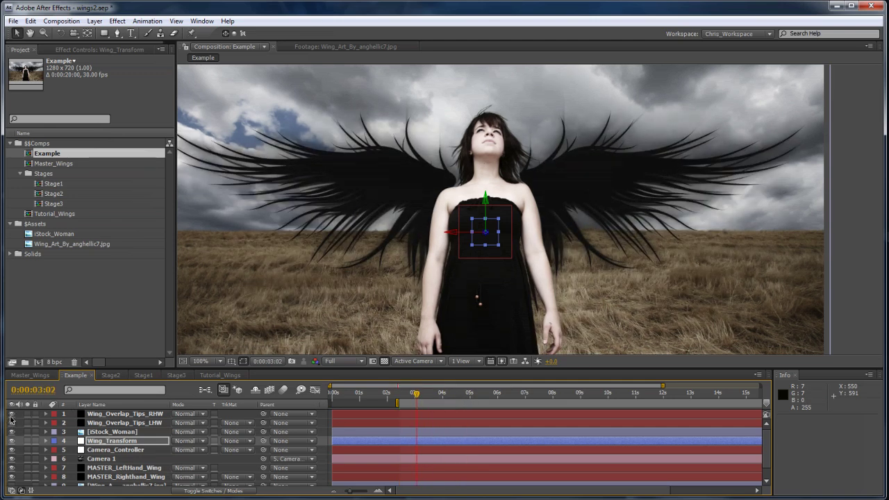
{"action": "left_click", "coordinate": [75, 52]}
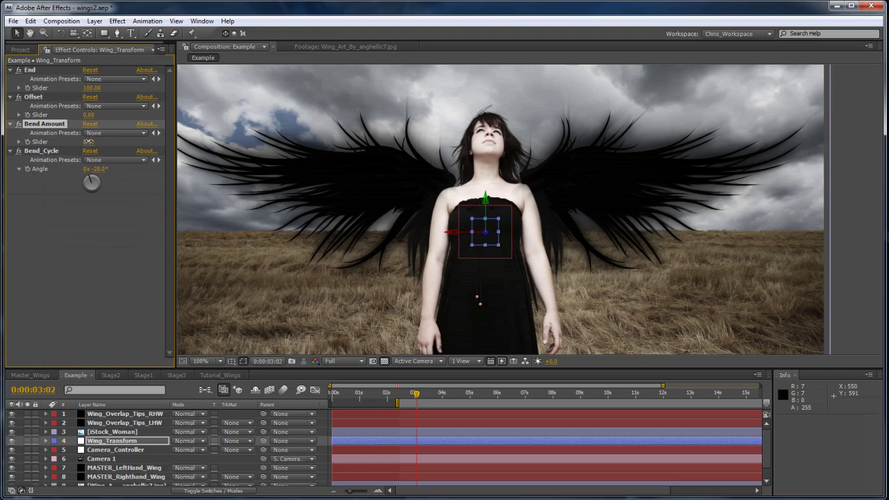
{"action": "left_click_drag", "start_coordinate": [160, 146], "coordinate": [264, 155]}
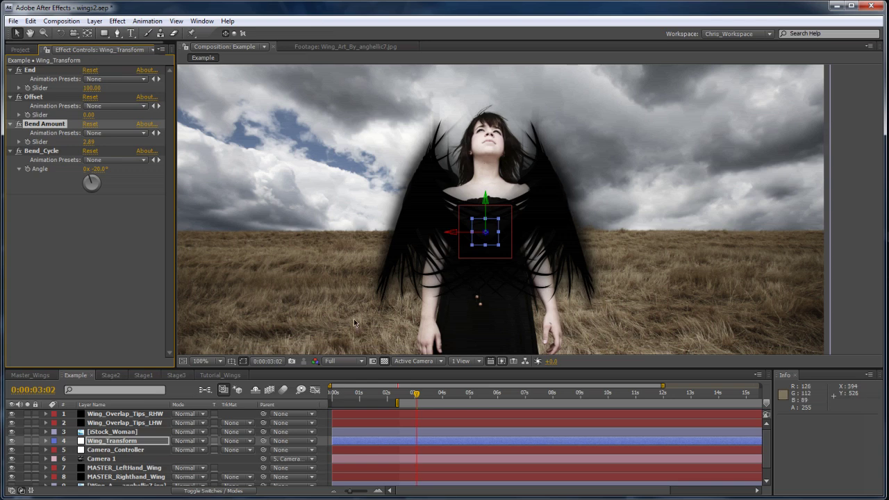
Step: Open the Tutorial_Wings composition and check its composition settings and its grid and guide options
{"action": "left_click", "coordinate": [219, 375]}
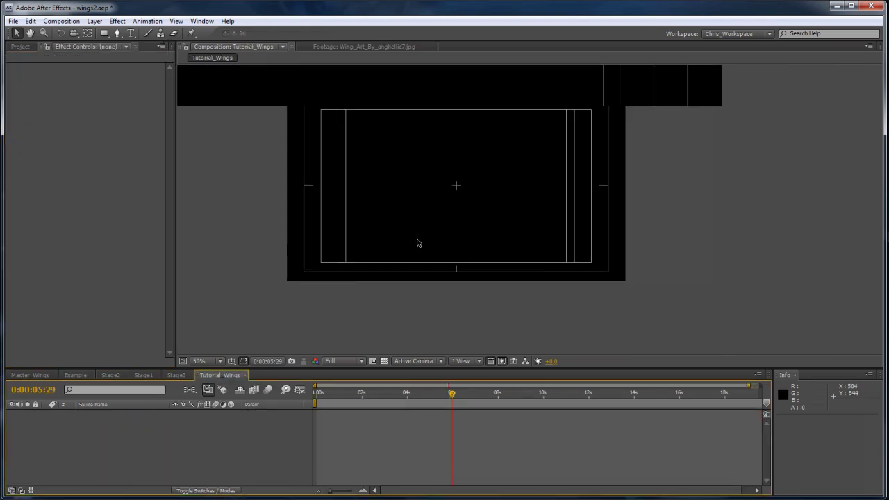
{"action": "scroll", "coordinate": [419, 242], "scroll_direction": "down", "scroll_amount": 2}
{"action": "left_click", "coordinate": [62, 21]}
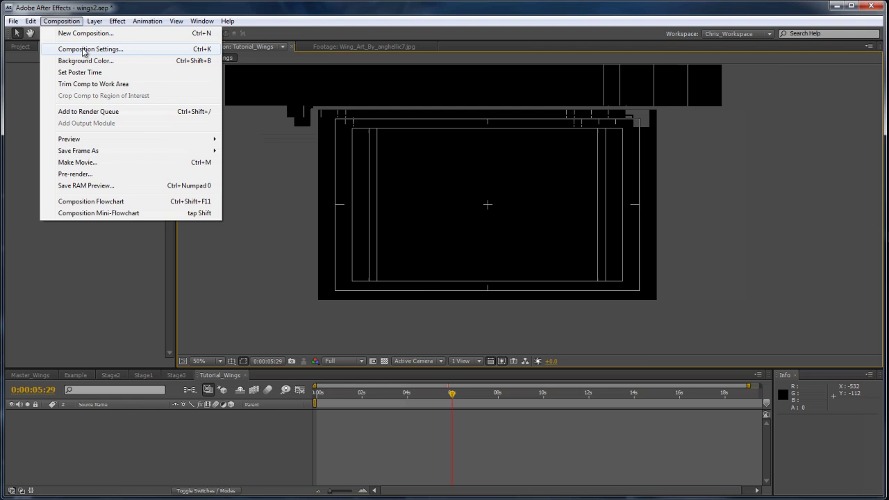
{"action": "left_click", "coordinate": [76, 48]}
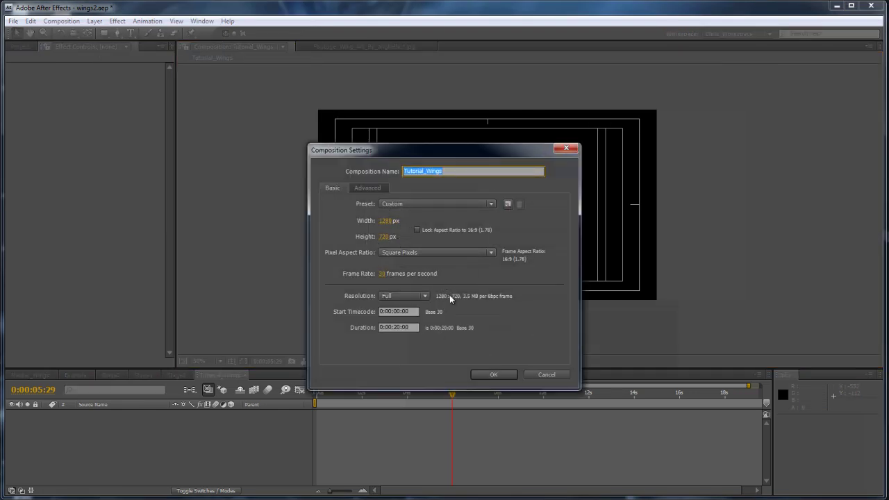
{"action": "left_click", "coordinate": [494, 375]}
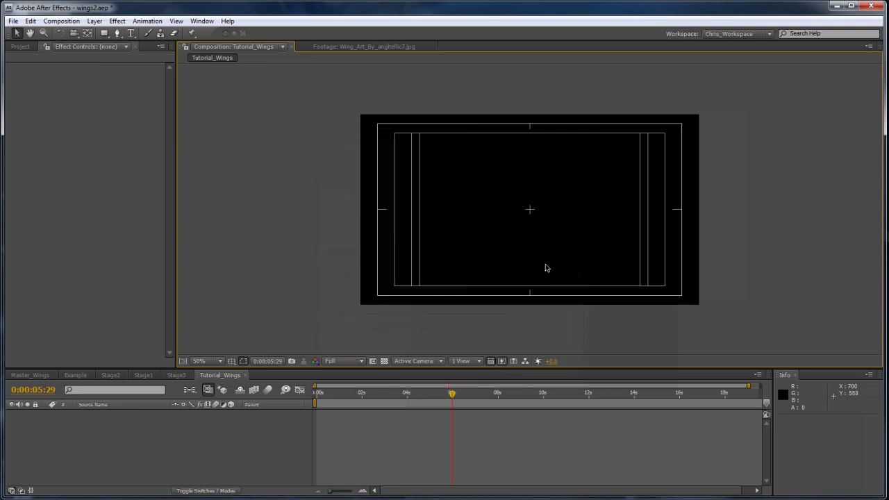
{"action": "left_click", "coordinate": [231, 362]}
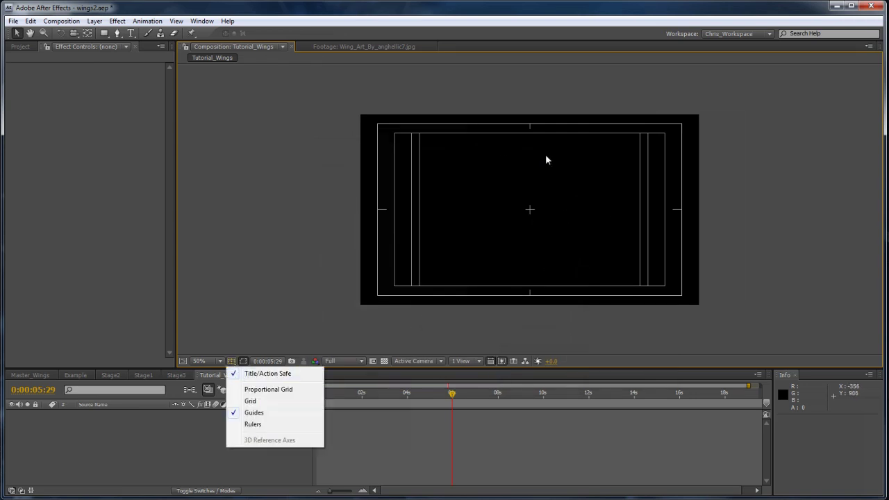
{"action": "left_click", "coordinate": [531, 100]}
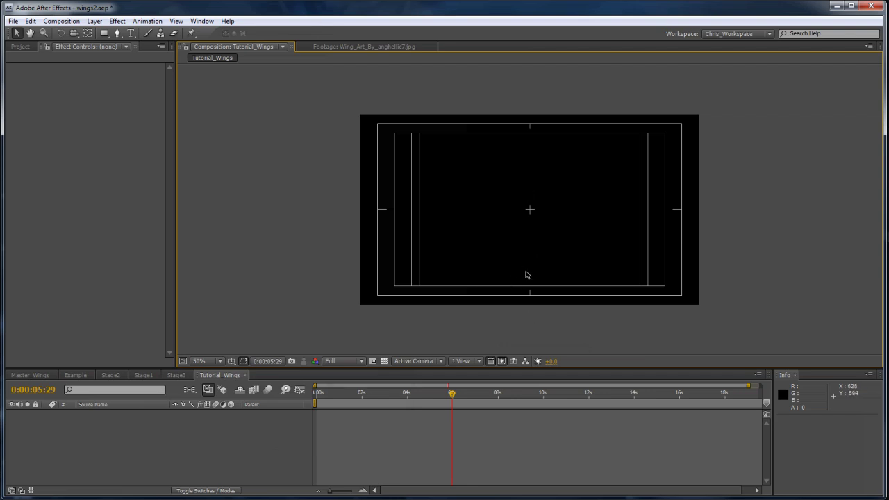
Step: Add Wing_Art_By_anghellic7.jpg to the centre of the Tutorial_Wings composition and mirror it horizontally with a scale of -100, 100%
{"action": "left_click", "coordinate": [20, 47]}
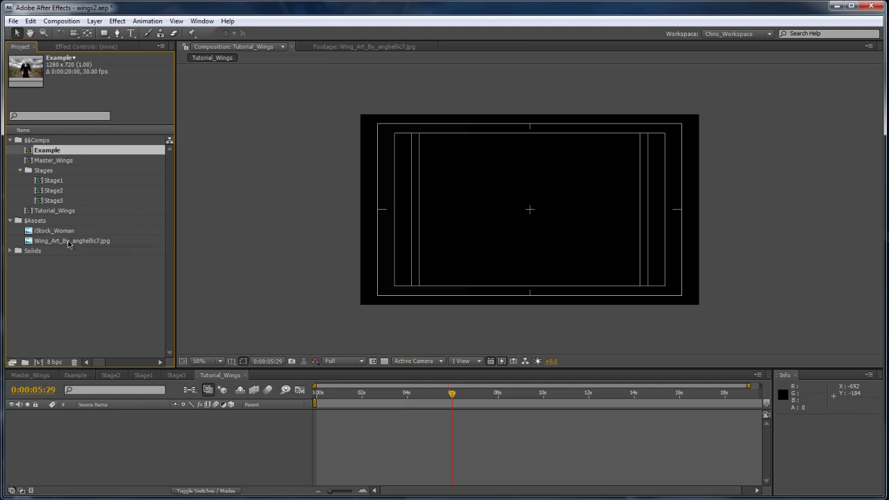
{"action": "left_click_drag", "start_coordinate": [69, 243], "coordinate": [533, 215]}
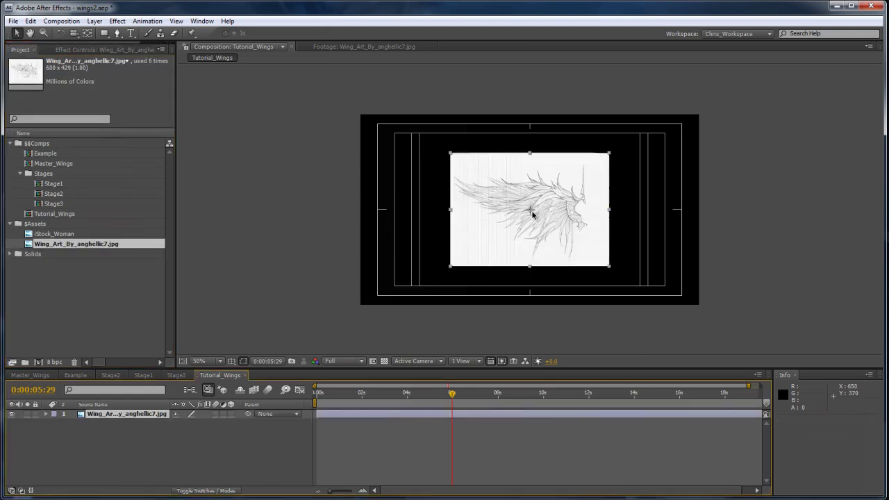
{"action": "scroll", "coordinate": [533, 216], "scroll_direction": "up", "scroll_amount": 2}
{"action": "key", "text": "s"}
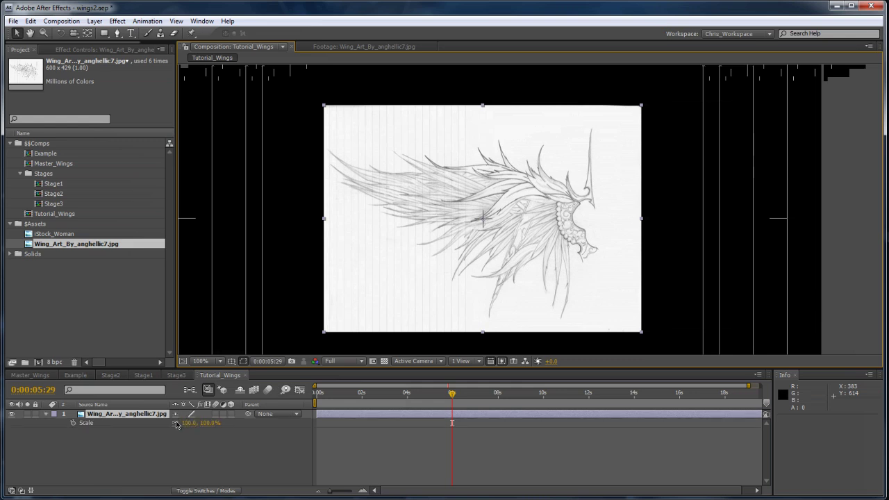
{"action": "left_click", "coordinate": [189, 422]}
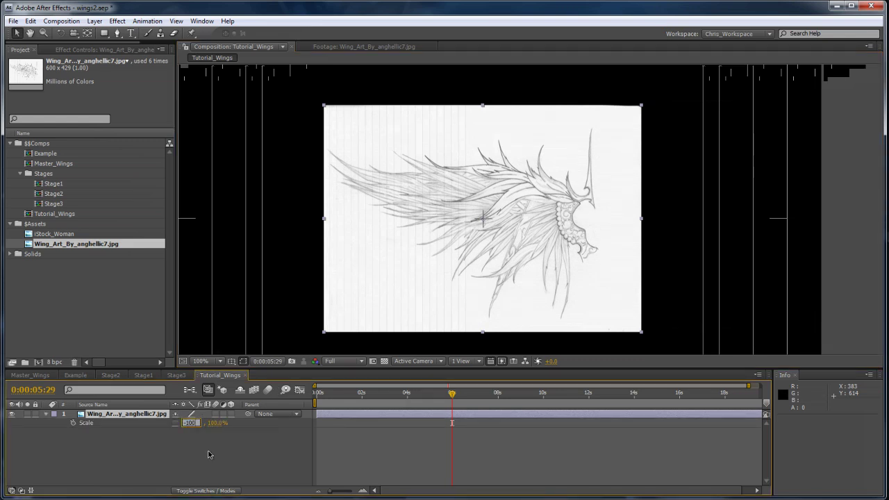
{"action": "type", "text": "-100"}
{"action": "key", "text": "Return"}
Step: Move the mirrored wing image into the right half of the composition, about 911, 360, and scale it proportionally to -113, 113%
{"action": "left_click_drag", "start_coordinate": [391, 250], "coordinate": [520, 255]}
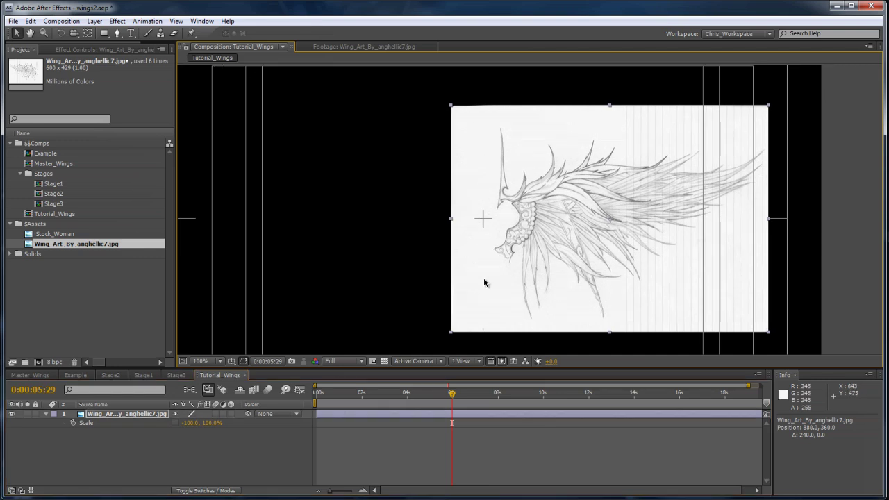
{"action": "left_click", "coordinate": [175, 433]}
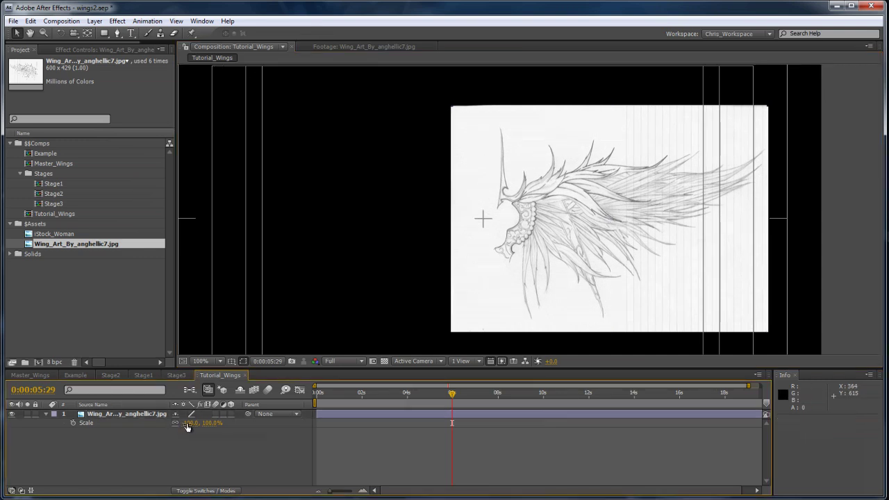
{"action": "left_click_drag", "start_coordinate": [188, 423], "coordinate": [187, 423]}
{"action": "left_click_drag", "start_coordinate": [513, 272], "coordinate": [519, 250]}
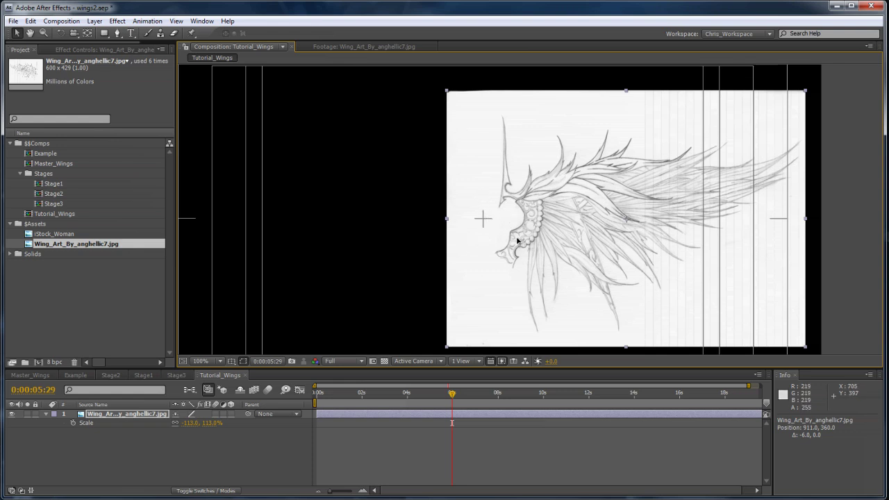
Step: Fine-tune the wing image's placement by moving it up and slightly right to position 915, 340
{"action": "left_click_drag", "start_coordinate": [517, 241], "coordinate": [517, 230]}
{"action": "key", "text": "space"}
{"action": "left_click_drag", "start_coordinate": [580, 144], "coordinate": [547, 170]}
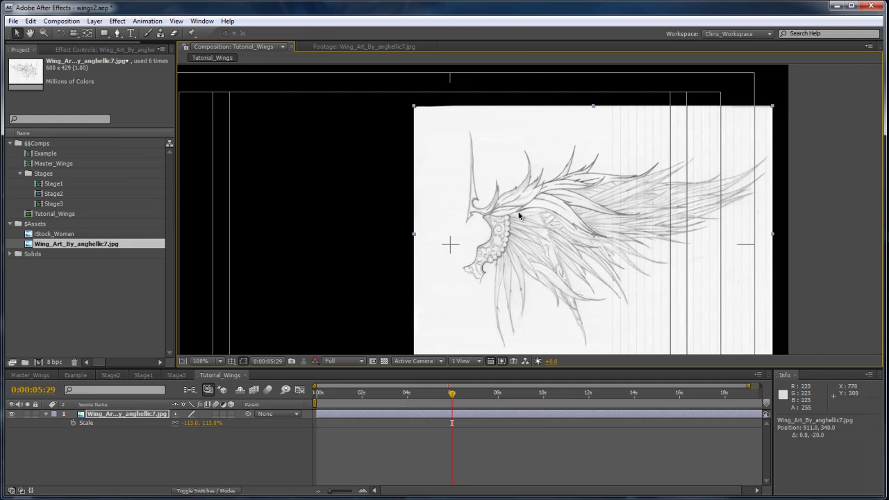
{"action": "left_click_drag", "start_coordinate": [487, 262], "coordinate": [488, 262]}
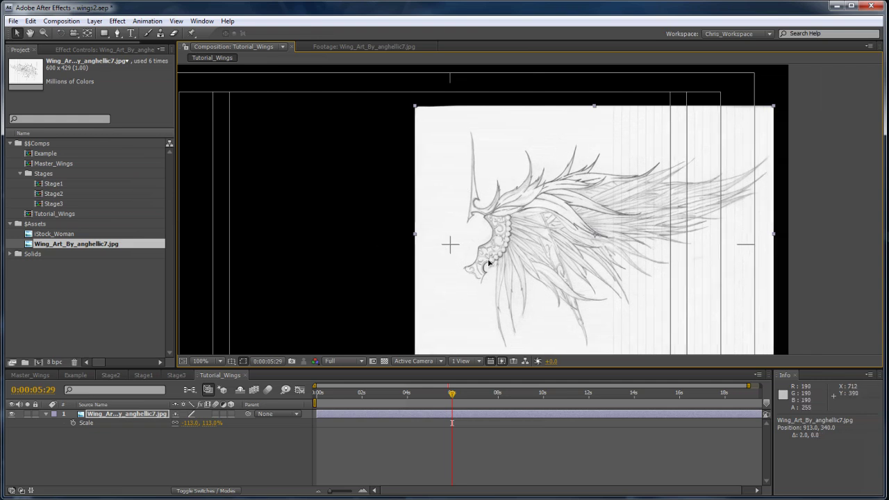
{"action": "key", "text": "Right"}
{"action": "key", "text": "Right"}
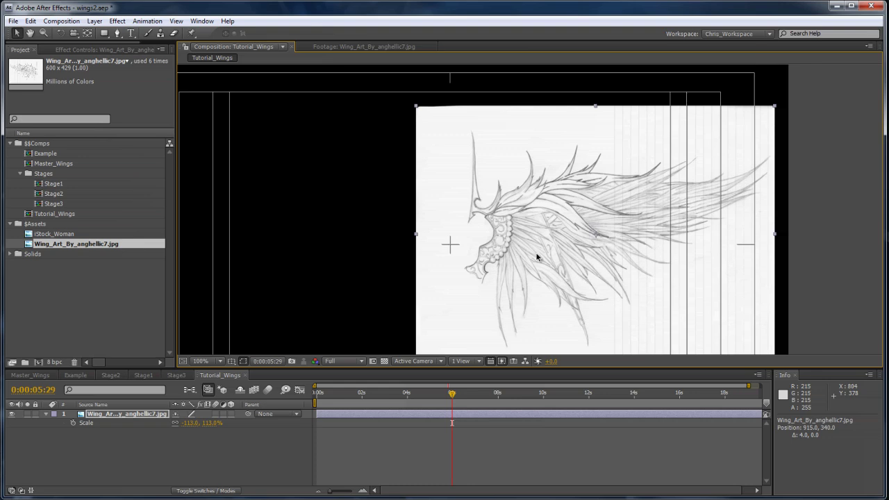
Step: Create a black solid at composition size above the wing image and set its opacity to 5%
{"action": "left_click", "coordinate": [94, 21]}
{"action": "mouse_move", "coordinate": [104, 34]}
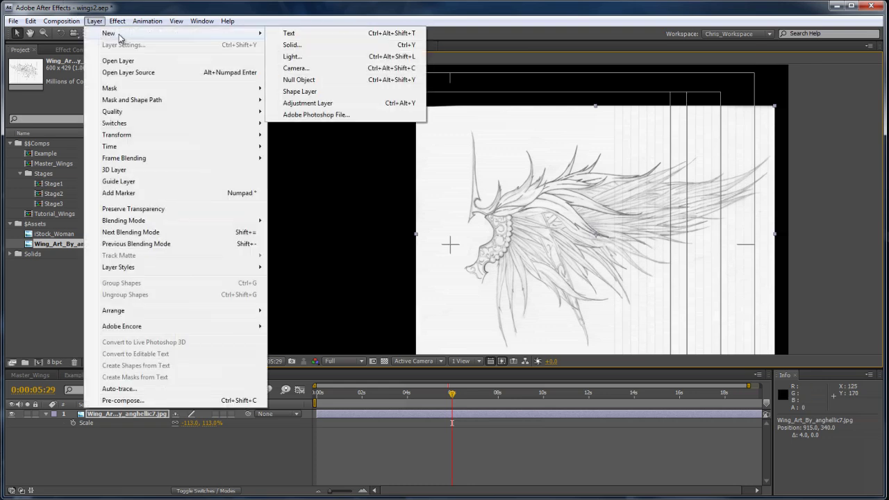
{"action": "left_click", "coordinate": [290, 44]}
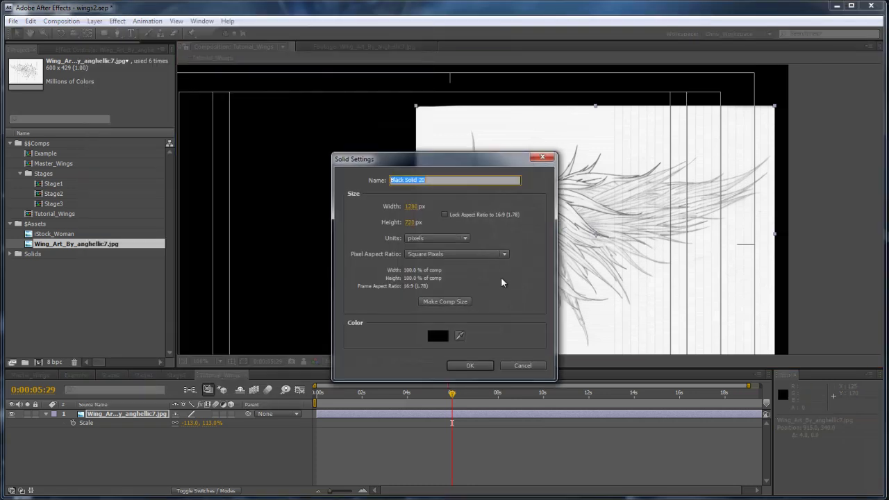
{"action": "left_click", "coordinate": [453, 302]}
{"action": "left_click", "coordinate": [476, 366]}
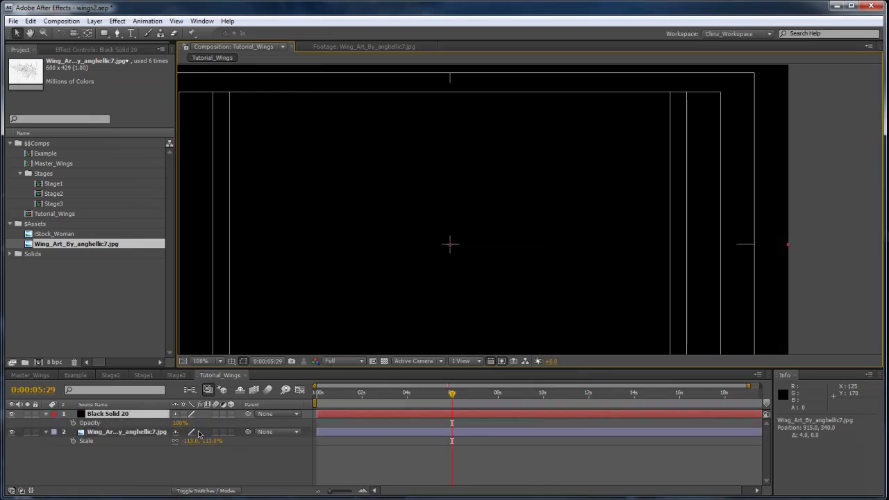
{"action": "left_click", "coordinate": [178, 423]}
{"action": "type", "text": "5"}
{"action": "key", "text": "Return"}
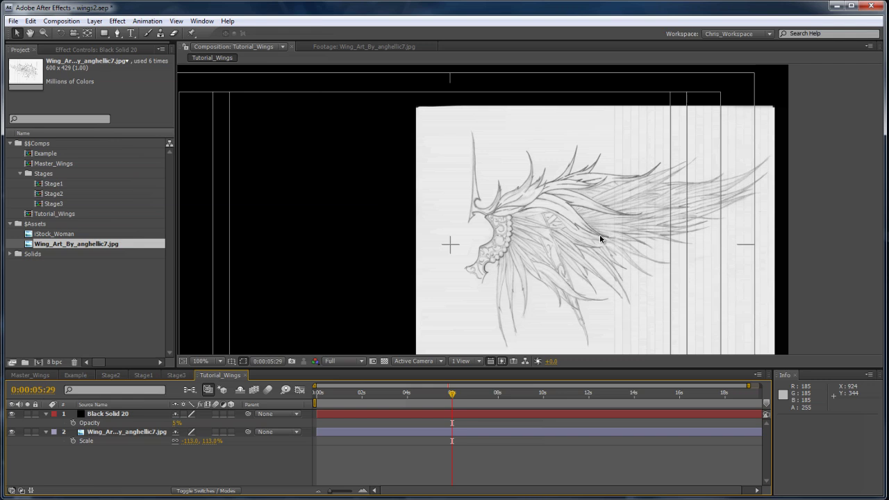
Step: Trace an open mask on the black solid from the wing's base tip along its inner edge to the curved feather tip, and lock it
{"action": "left_click", "coordinate": [116, 33]}
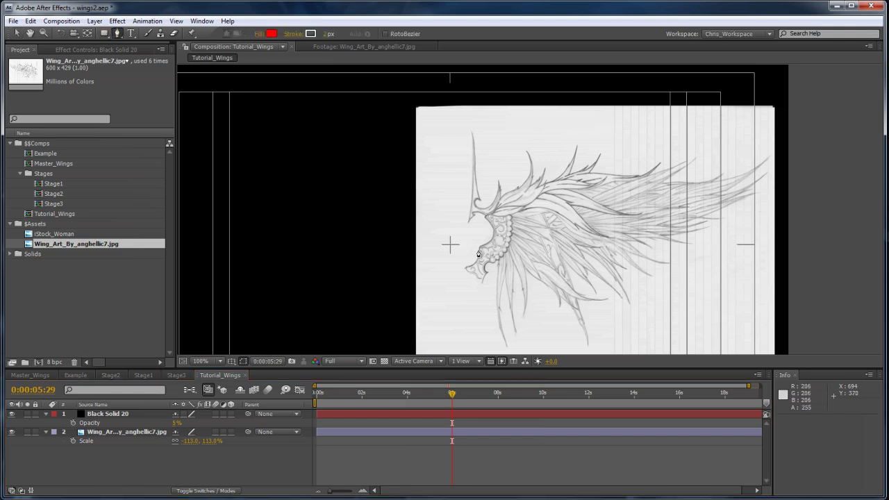
{"action": "scroll", "coordinate": [490, 259], "scroll_direction": "up", "scroll_amount": 2}
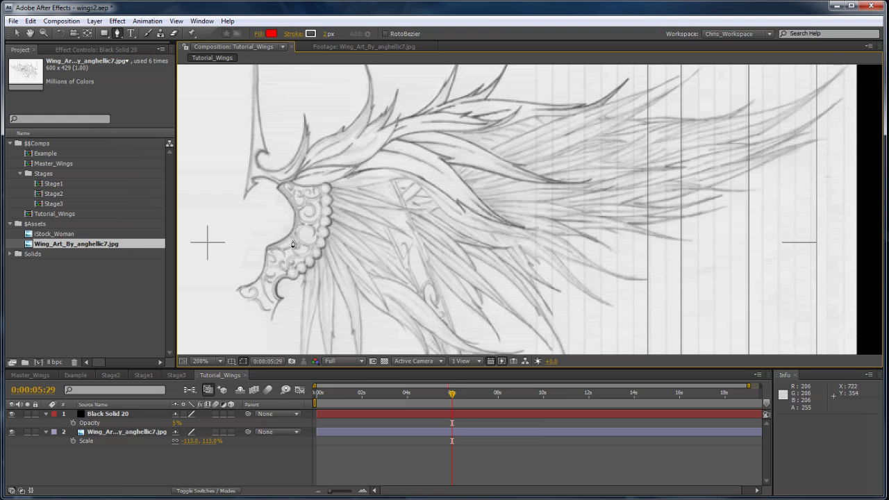
{"action": "left_click", "coordinate": [117, 416]}
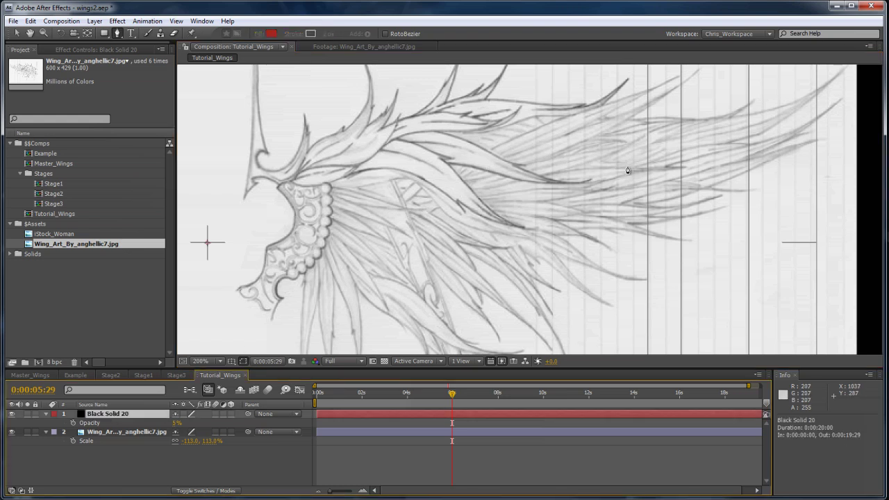
{"action": "left_click_drag", "start_coordinate": [363, 191], "coordinate": [383, 223]}
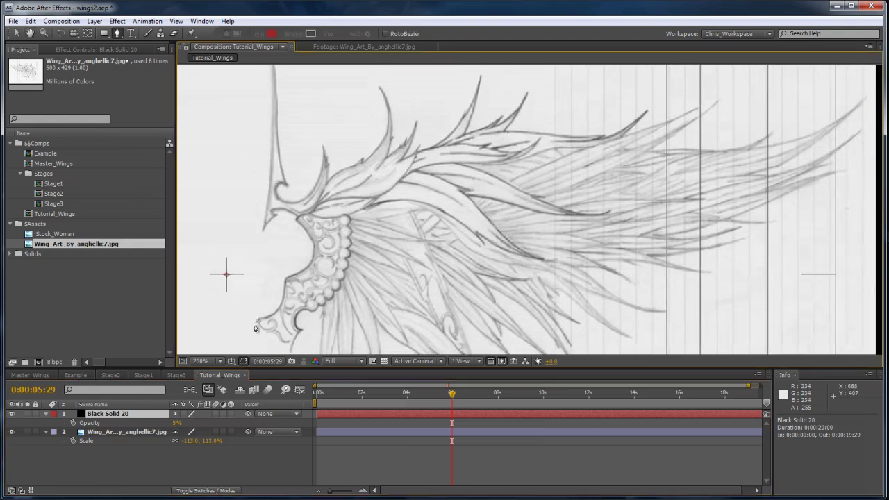
{"action": "left_click", "coordinate": [257, 323]}
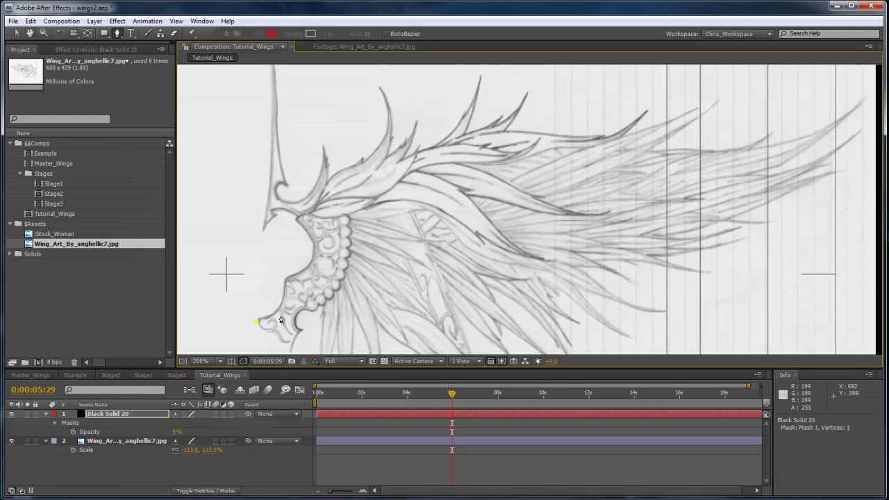
{"action": "left_click_drag", "start_coordinate": [286, 284], "coordinate": [286, 324]}
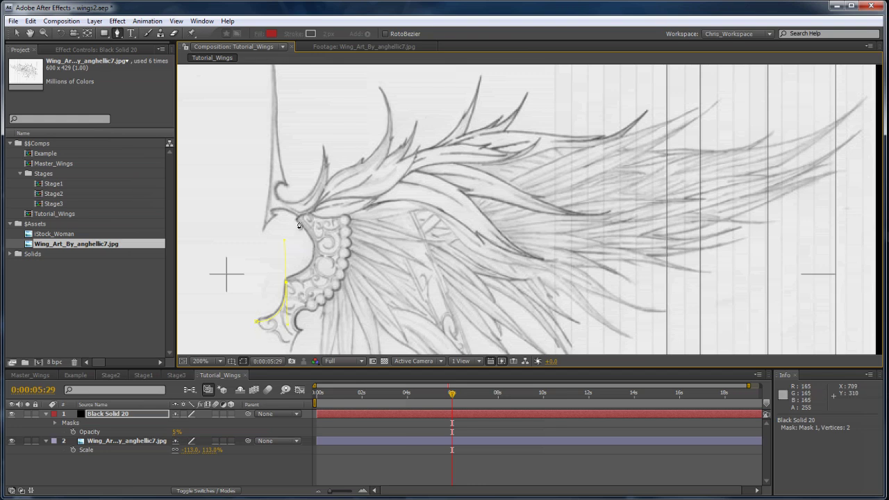
{"action": "left_click_drag", "start_coordinate": [263, 188], "coordinate": [284, 241]}
{"action": "left_click_drag", "start_coordinate": [384, 147], "coordinate": [389, 122]}
{"action": "left_click", "coordinate": [379, 86]}
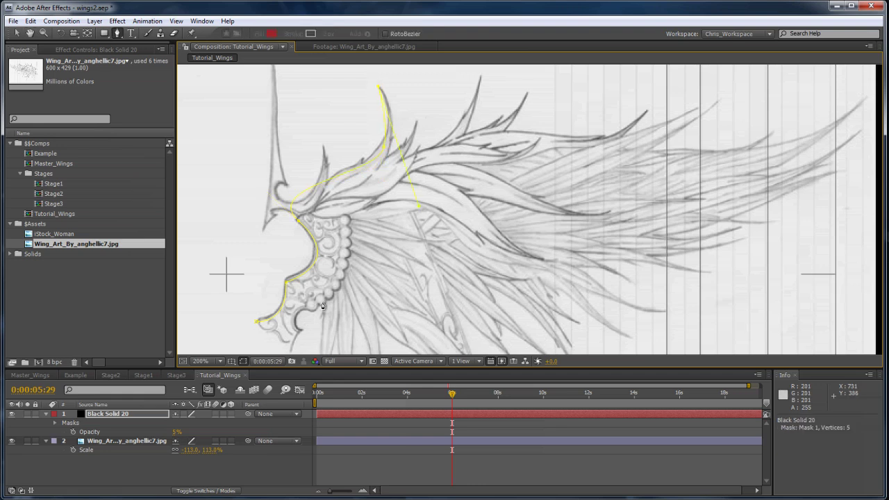
{"action": "key", "text": "m"}
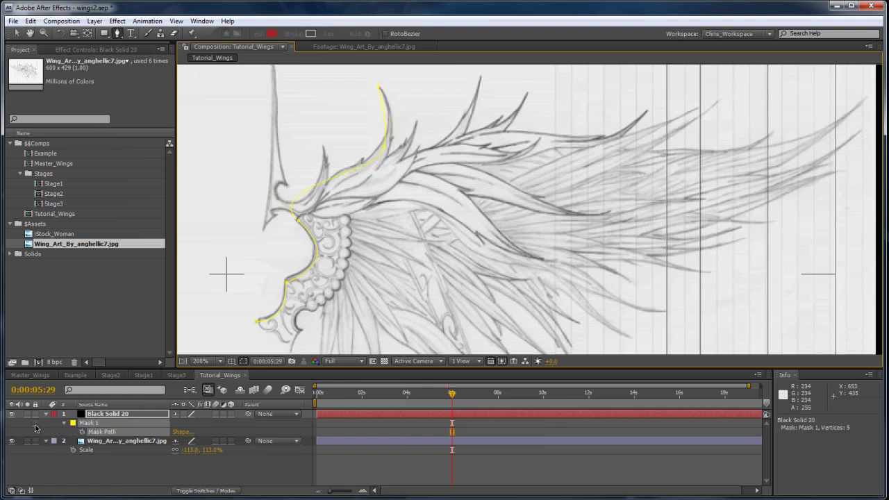
{"action": "left_click", "coordinate": [35, 423]}
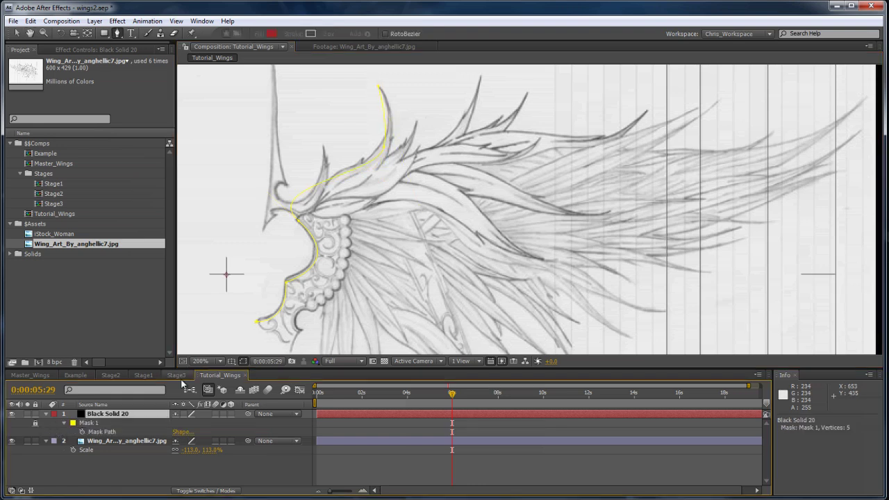
Step: Trace a second open mask from the base tip along the inner edge to the tip of the next tall upper feather
{"action": "left_click", "coordinate": [257, 325]}
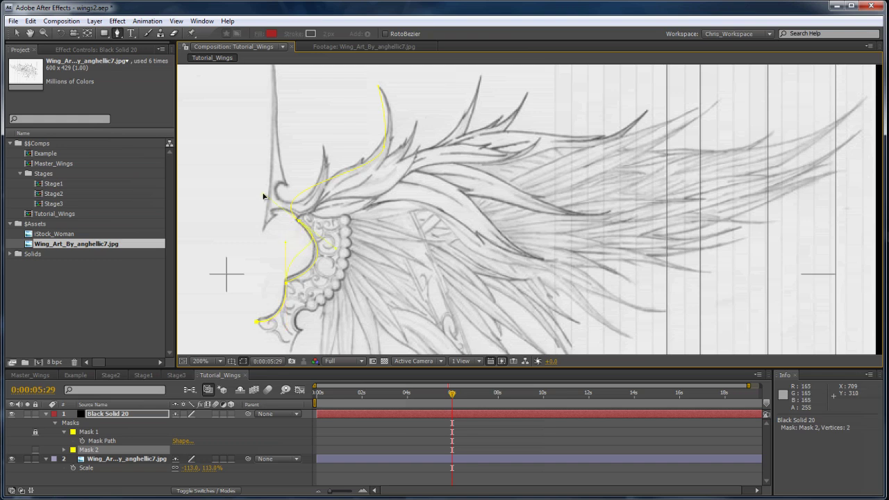
{"action": "left_click", "coordinate": [297, 248]}
{"action": "left_click_drag", "start_coordinate": [286, 245], "coordinate": [305, 280]}
{"action": "left_click", "coordinate": [472, 110]}
{"action": "left_click", "coordinate": [481, 77]}
{"action": "key", "text": "ctrl+z"}
{"action": "left_click", "coordinate": [480, 77]}
Step: Lock Mask 2 and reselect the black solid as the target for another mask
{"action": "scroll", "coordinate": [479, 87], "scroll_direction": "up", "scroll_amount": 2}
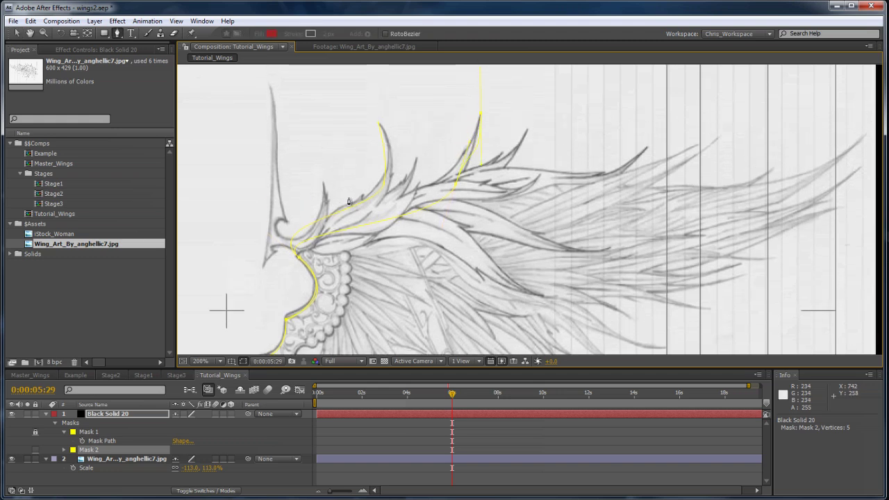
{"action": "left_click_drag", "start_coordinate": [286, 207], "coordinate": [221, 189]}
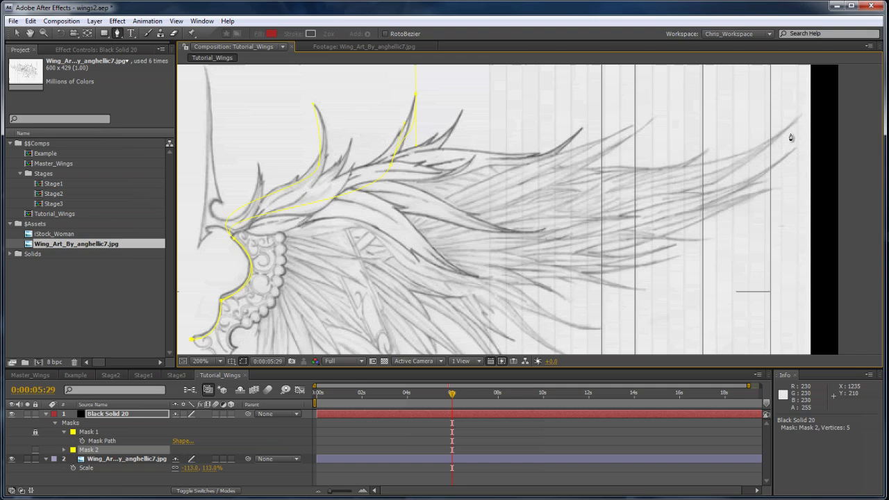
{"action": "left_click_drag", "start_coordinate": [781, 151], "coordinate": [849, 73]}
{"action": "left_click_drag", "start_coordinate": [526, 227], "coordinate": [537, 287]}
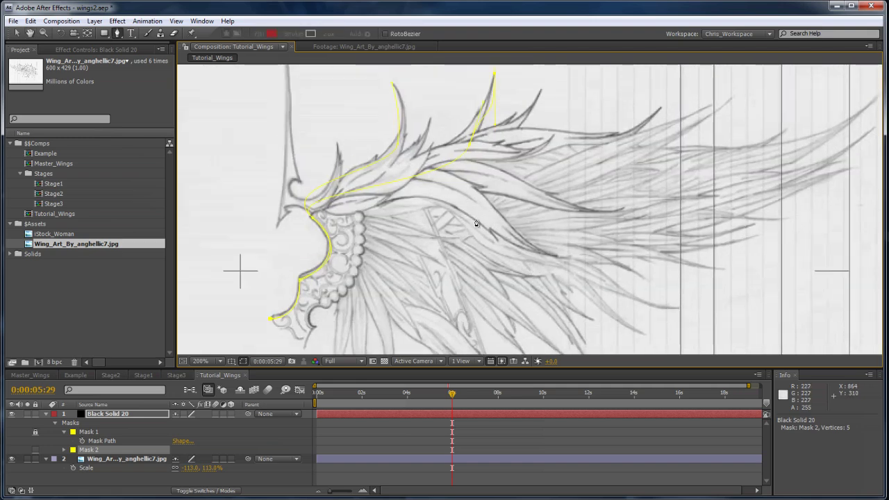
{"action": "left_click", "coordinate": [75, 485]}
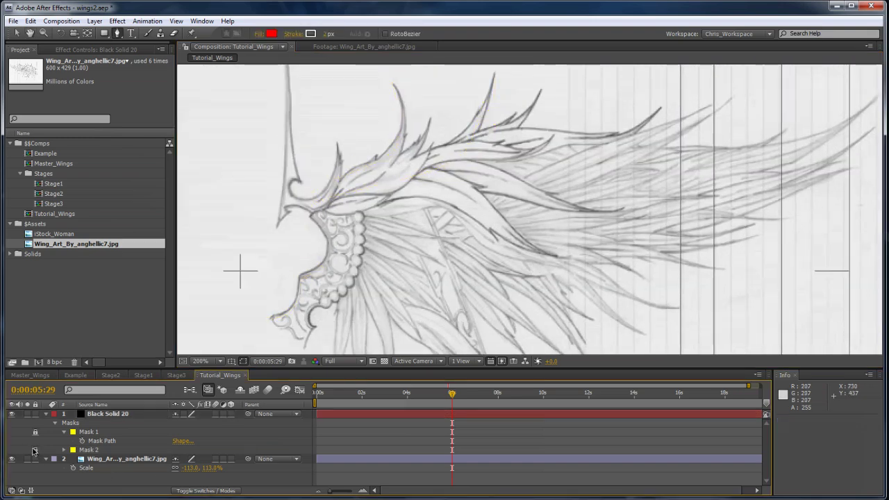
{"action": "left_click", "coordinate": [98, 405]}
{"action": "left_click", "coordinate": [105, 414]}
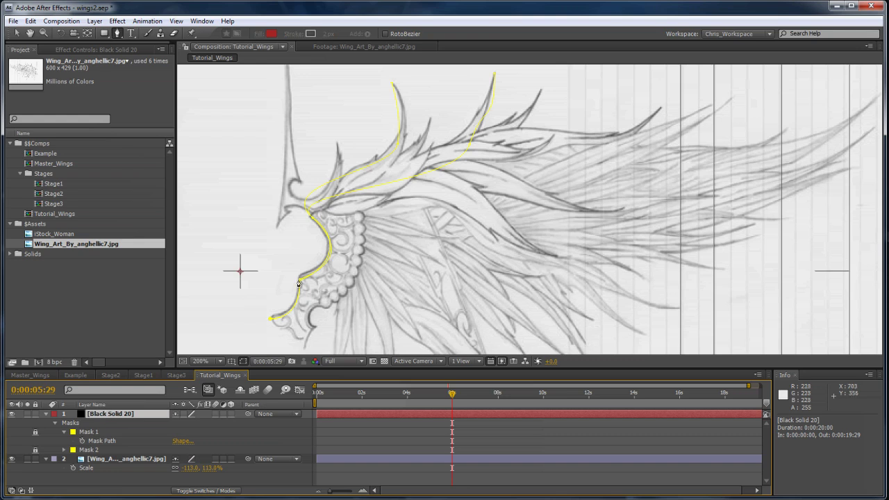
Step: Draw three short curved masks from the wing's inner edge along the middle feathers, and set the mask colour of all three to red
{"action": "left_click", "coordinate": [312, 217]}
{"action": "left_click", "coordinate": [439, 238]}
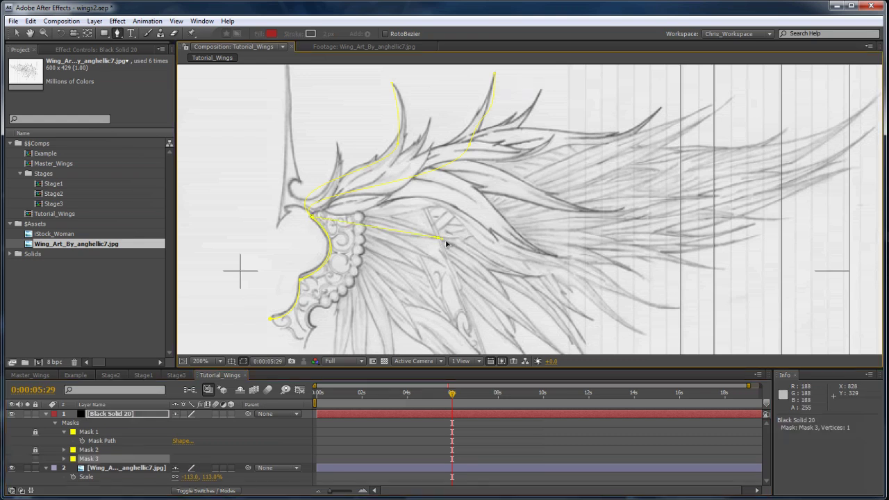
{"action": "left_click", "coordinate": [317, 223]}
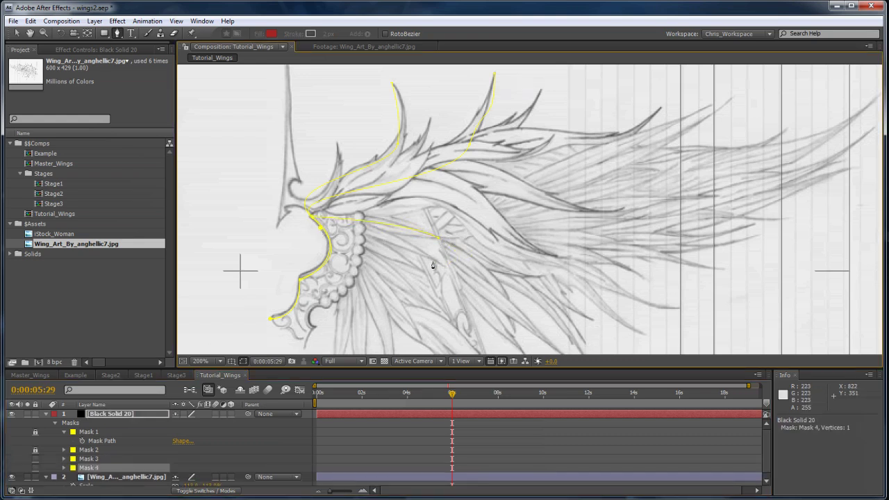
{"action": "left_click", "coordinate": [431, 261]}
{"action": "left_click", "coordinate": [327, 238]}
{"action": "left_click", "coordinate": [431, 290]}
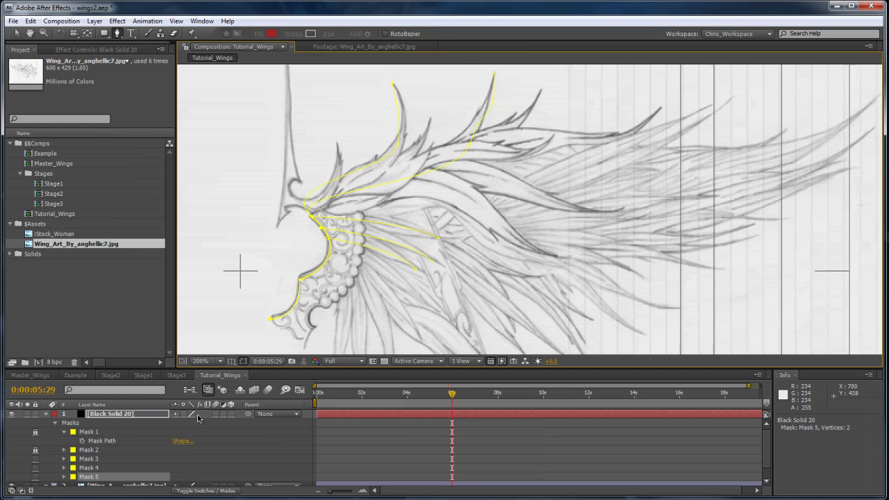
{"action": "left_click", "coordinate": [88, 460], "text": "shift"}
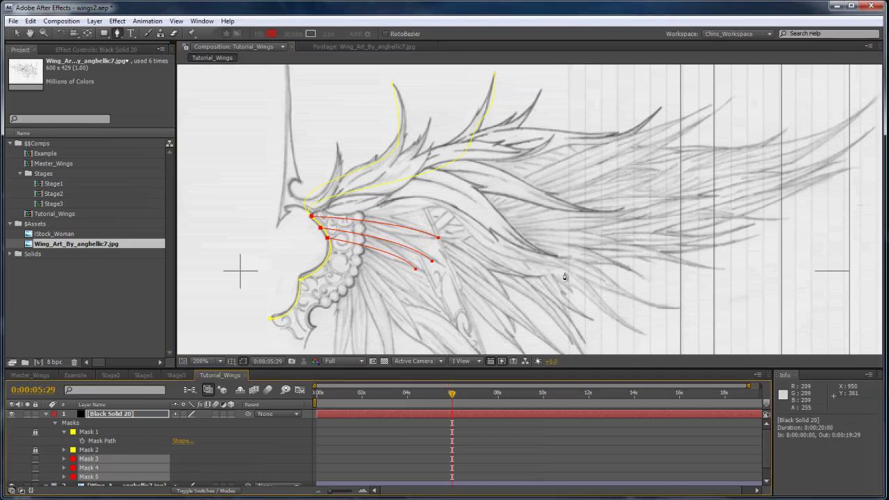
Step: In the Example composition, hide both Wing_Overlap_Tips layers and set the Bend Amount slider of Wing_Transform to 0
{"action": "double_click", "coordinate": [31, 153]}
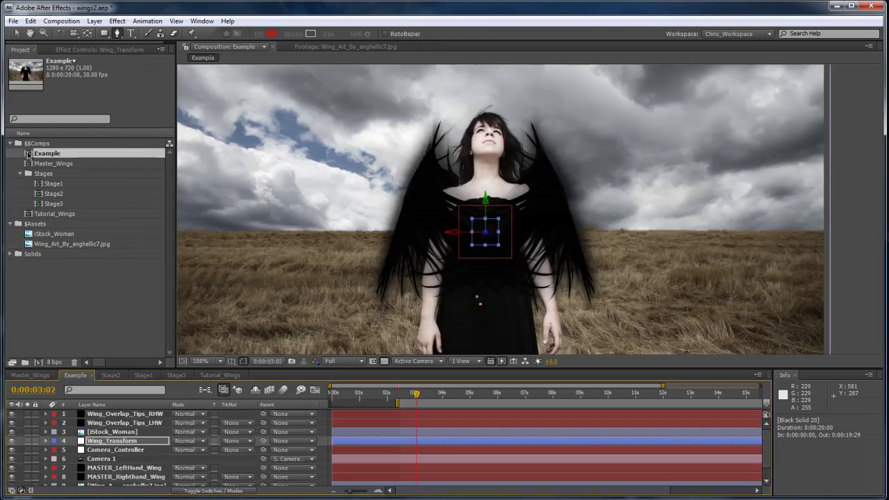
{"action": "left_click", "coordinate": [11, 414]}
{"action": "left_click", "coordinate": [79, 49]}
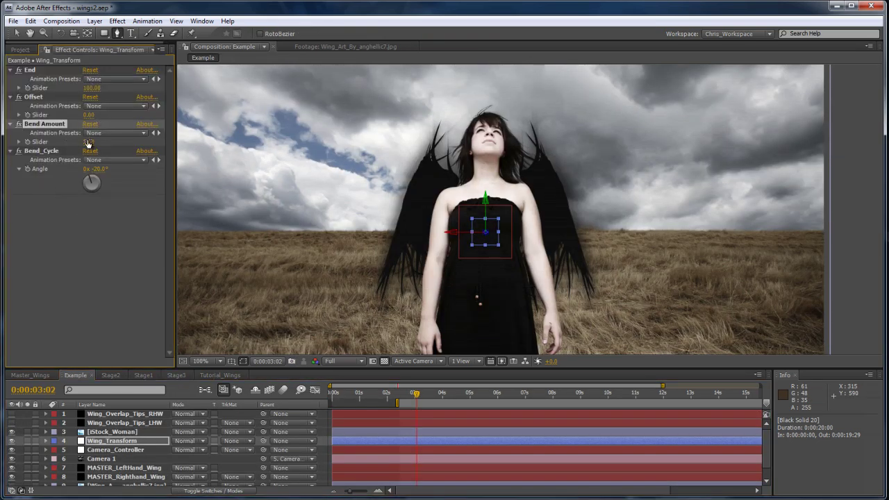
{"action": "left_click", "coordinate": [88, 143]}
{"action": "type", "text": "0"}
{"action": "left_click", "coordinate": [85, 274]}
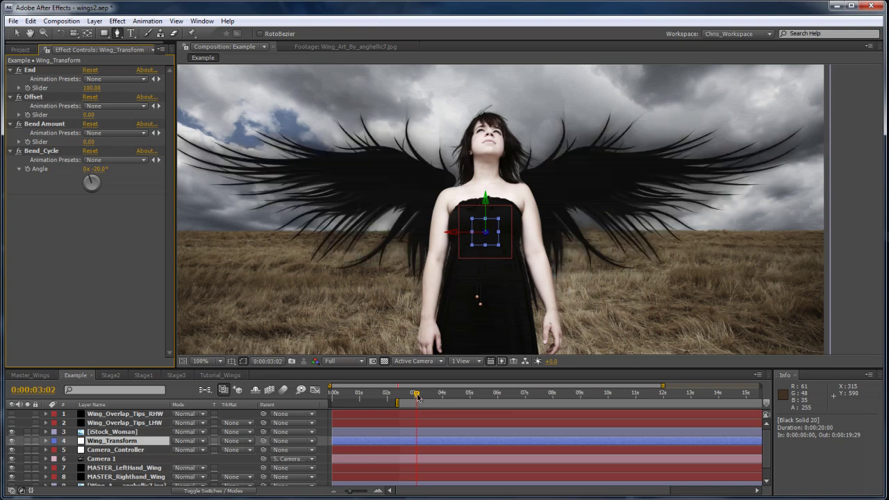
Step: Reveal the keyframed mask paths of MASTER_LeftHand_Wing and scrub the wing animation between 0:00:04:25 and 0:00:02:26
{"action": "left_click_drag", "start_coordinate": [417, 397], "coordinate": [465, 395]}
{"action": "left_click", "coordinate": [148, 468]}
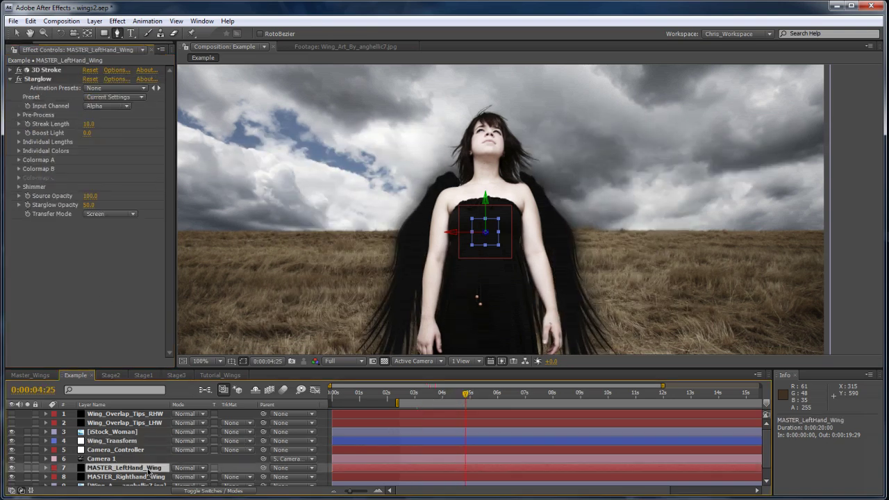
{"action": "key", "text": "u"}
{"action": "scroll", "coordinate": [450, 444], "scroll_direction": "down", "scroll_amount": 2}
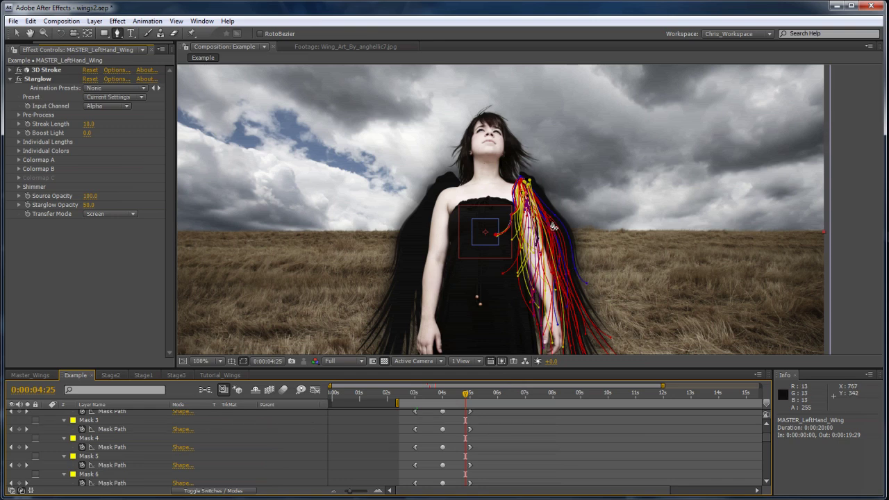
{"action": "key", "text": "v"}
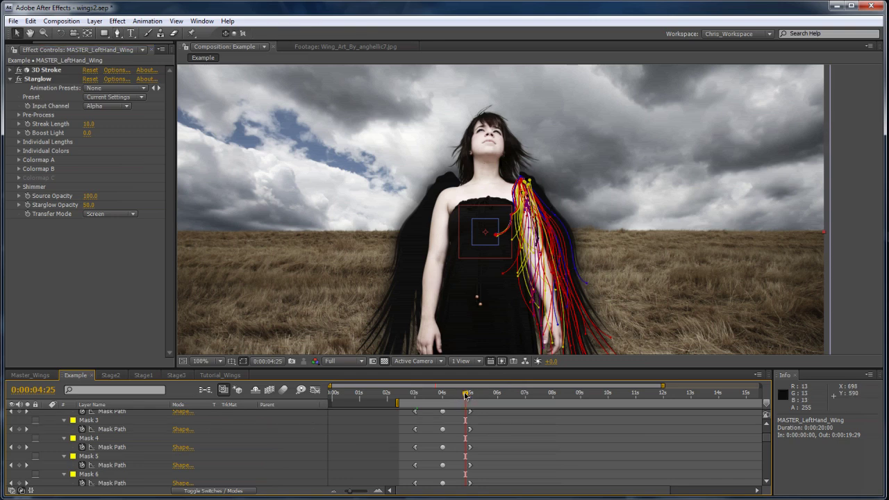
{"action": "left_click_drag", "start_coordinate": [458, 398], "coordinate": [412, 398]}
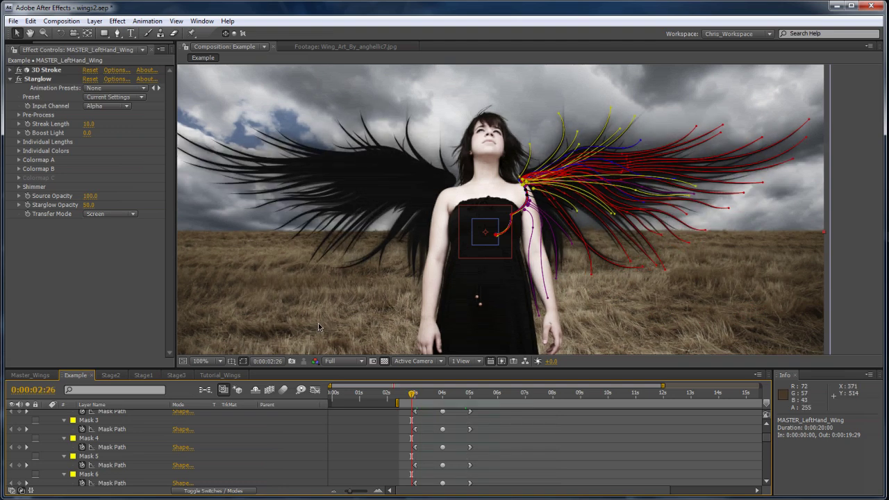
Step: Examine the colour-coded Master_Wing feather masks over the sketch in Stage1, and view the mirrored wings in Stage3
{"action": "left_click", "coordinate": [144, 377]}
{"action": "scroll", "coordinate": [500, 203], "scroll_direction": "up", "scroll_amount": 3}
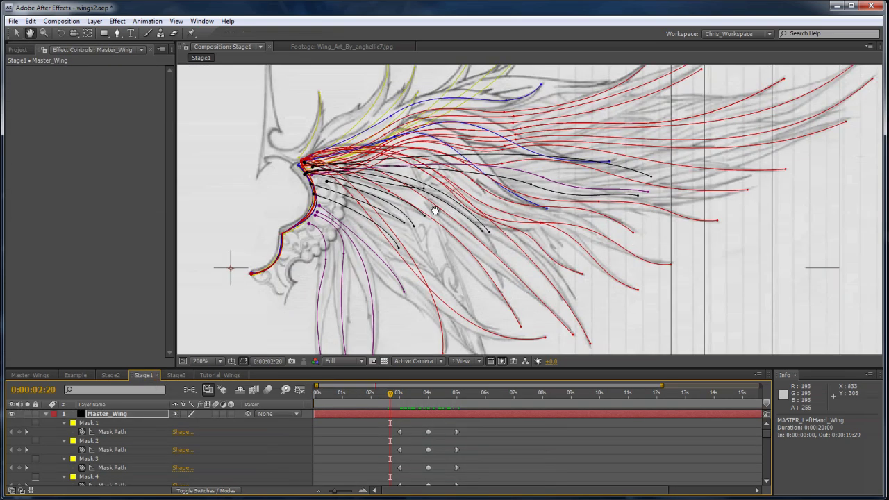
{"action": "key", "text": "space"}
{"action": "left_click_drag", "start_coordinate": [417, 287], "coordinate": [330, 278]}
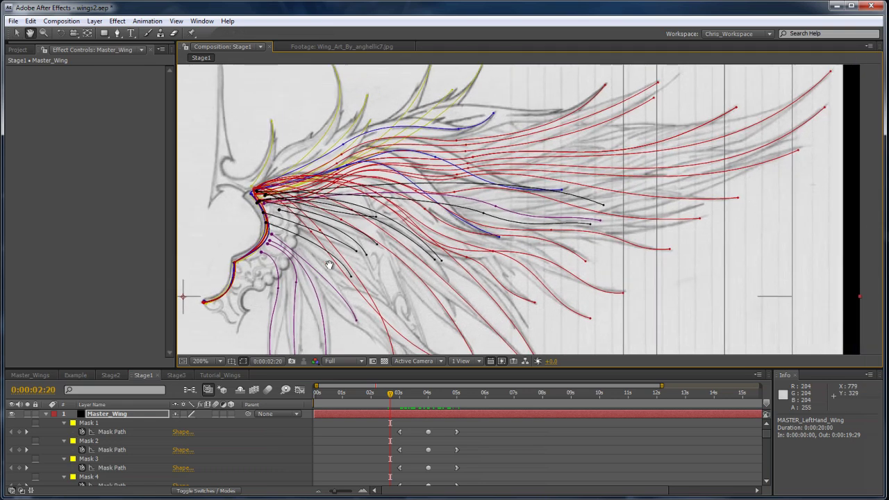
{"action": "key", "text": "space"}
{"action": "left_click_drag", "start_coordinate": [357, 143], "coordinate": [371, 198]}
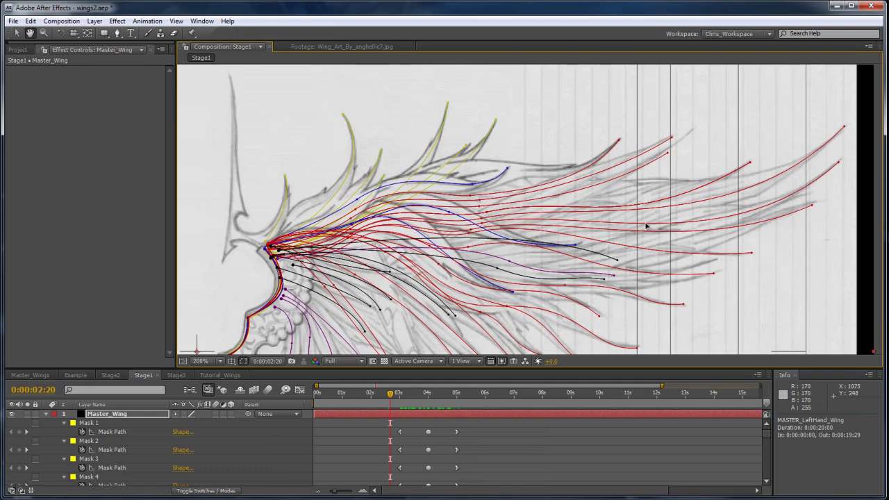
{"action": "scroll", "coordinate": [647, 208], "scroll_direction": "down", "scroll_amount": 3}
{"action": "left_click_drag", "start_coordinate": [342, 271], "coordinate": [452, 206]}
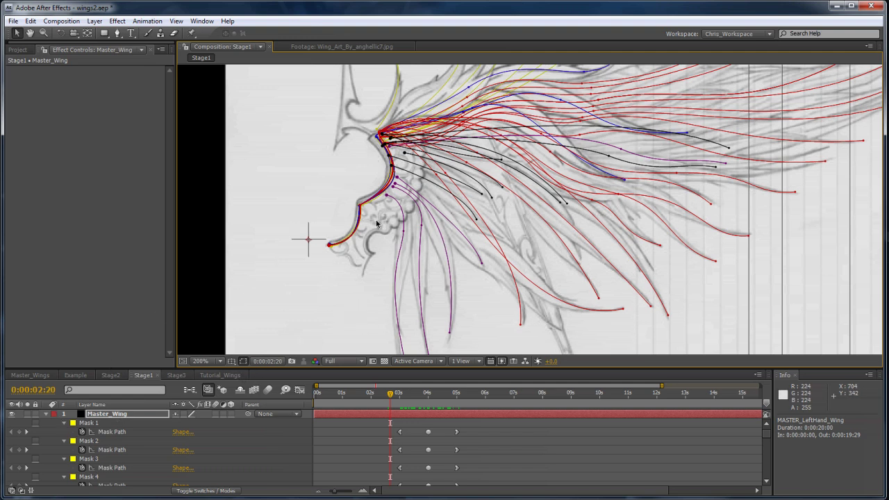
{"action": "left_click", "coordinate": [176, 375]}
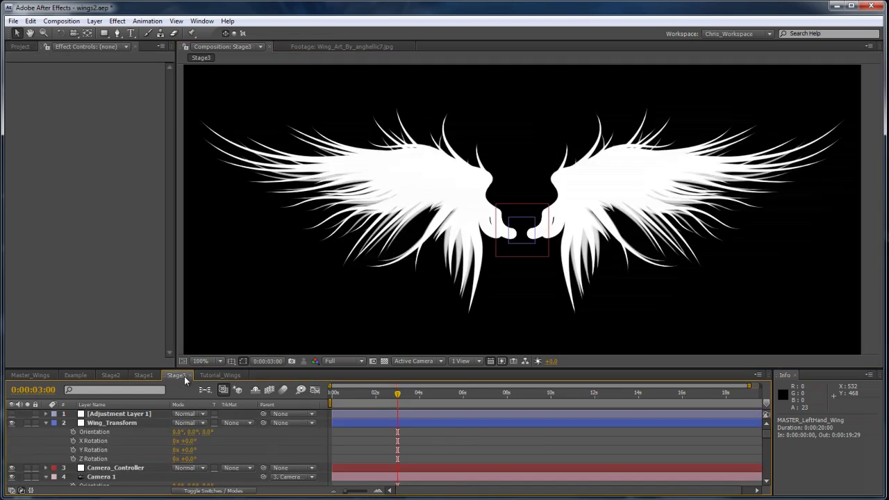
Step: Back in Tutorial_Wings, unlock and delete all five trial masks from the black solid, and activate the Pen tool for a fresh trace
{"action": "left_click", "coordinate": [208, 375]}
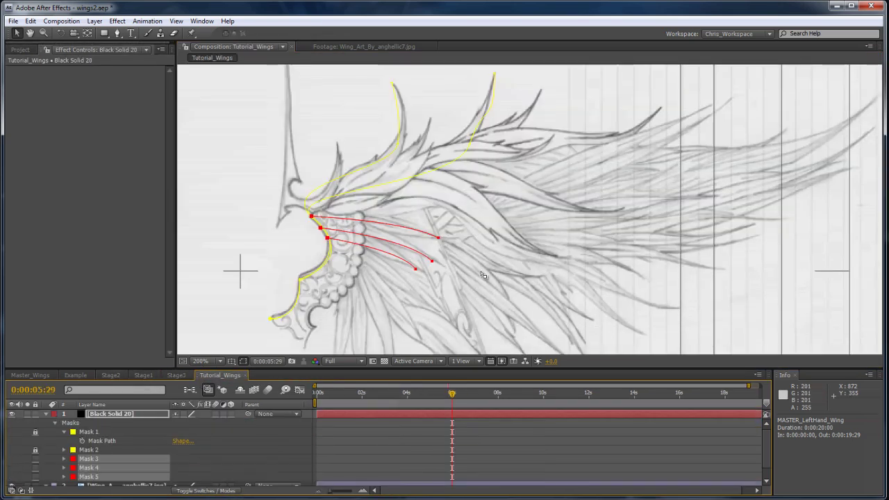
{"action": "left_click", "coordinate": [35, 451]}
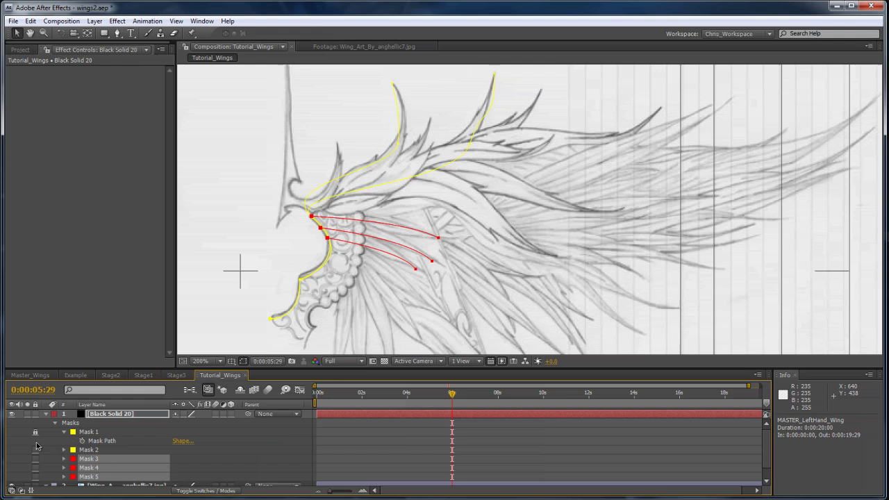
{"action": "left_click", "coordinate": [84, 433]}
{"action": "left_click", "coordinate": [90, 477], "text": "shift"}
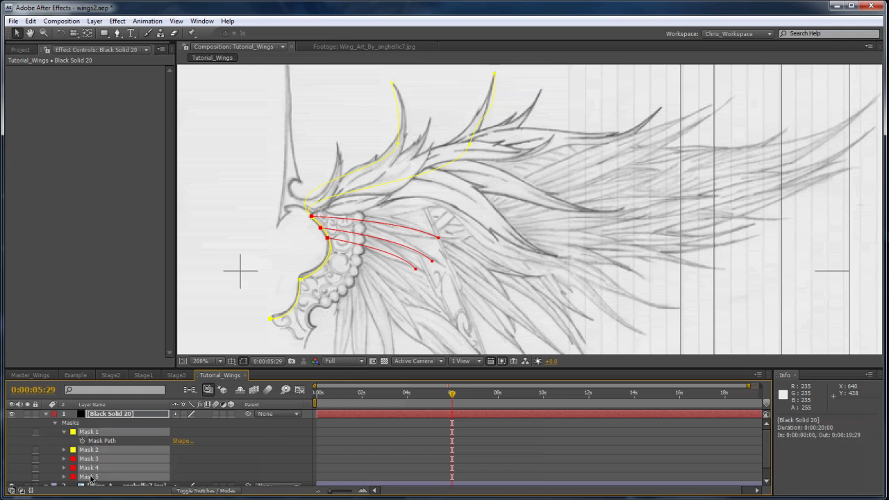
{"action": "key", "text": "Delete"}
{"action": "left_click", "coordinate": [116, 34]}
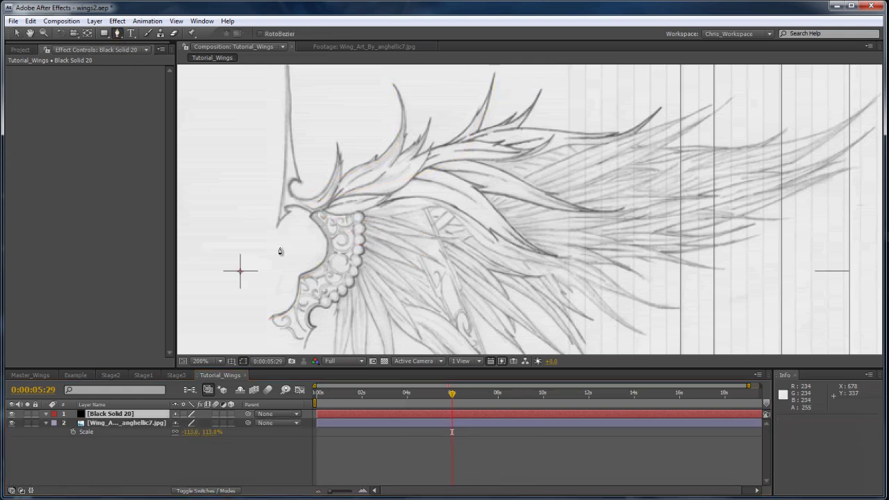
Step: Trace an open mask from the wing base along the upper feather to its tip, and start keyframing its Mask Path at 0:00:05:29
{"action": "left_click", "coordinate": [273, 320]}
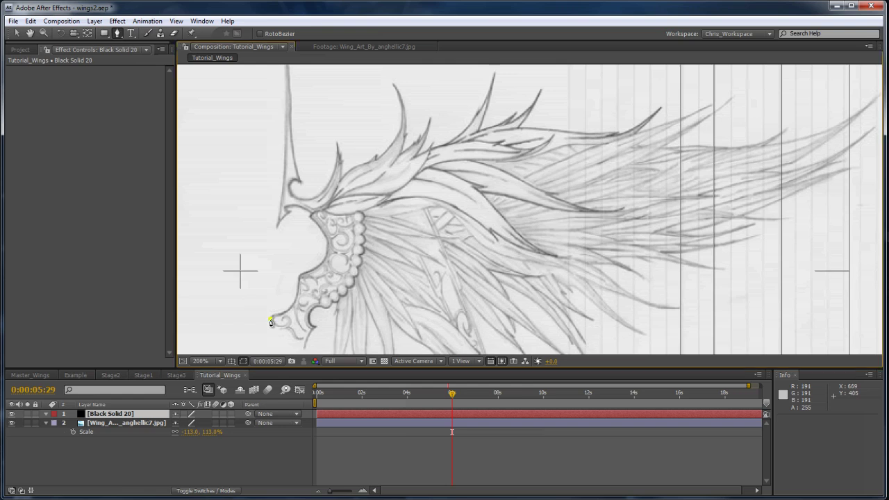
{"action": "left_click_drag", "start_coordinate": [314, 217], "coordinate": [290, 172]}
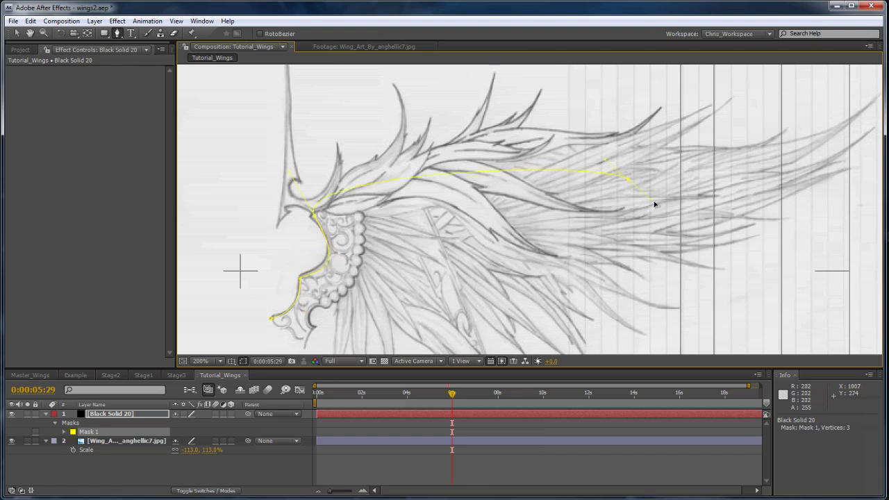
{"action": "left_click", "coordinate": [681, 198]}
{"action": "left_click_drag", "start_coordinate": [869, 101], "coordinate": [860, 87]}
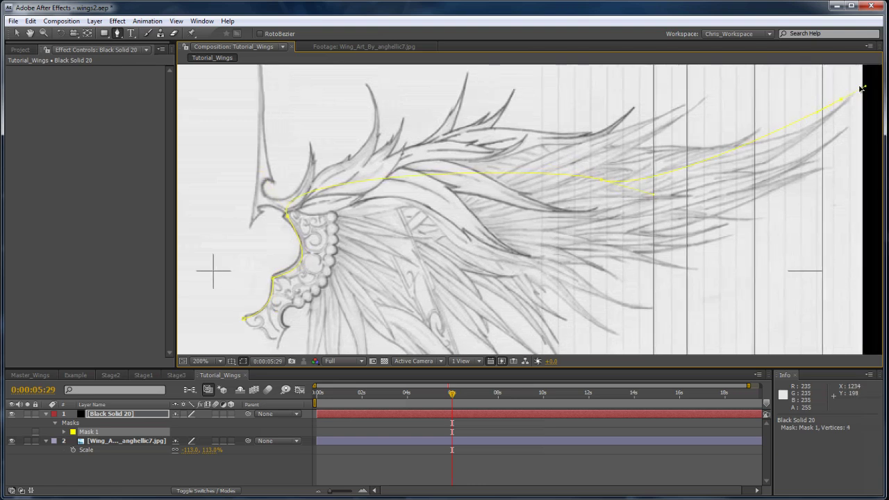
{"action": "left_click", "coordinate": [864, 81]}
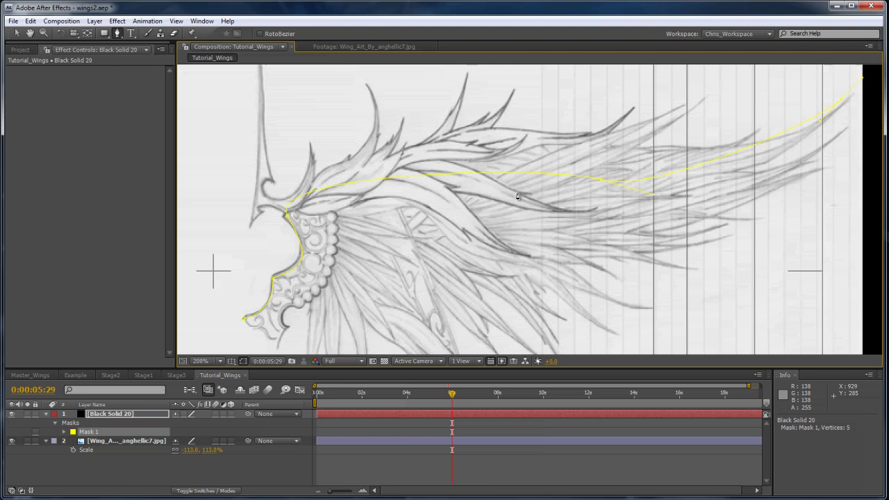
{"action": "left_click", "coordinate": [65, 432]}
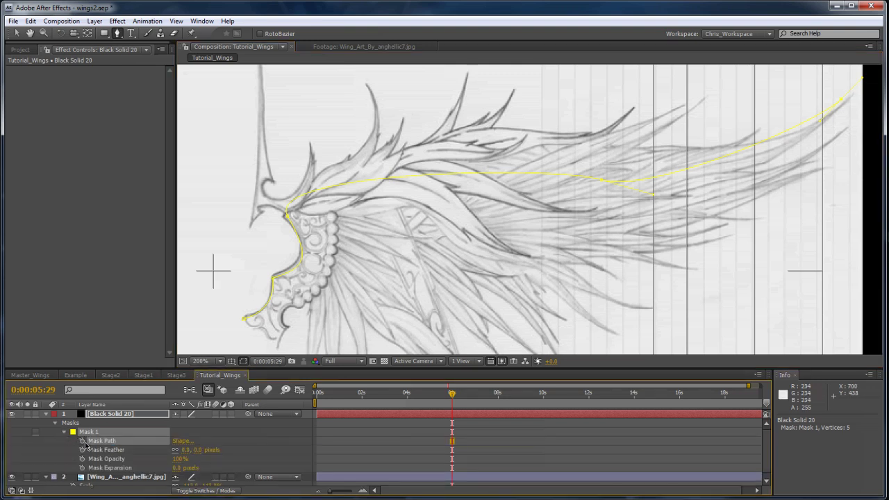
{"action": "left_click", "coordinate": [83, 441]}
Step: Try to fold the feather mask downward at 0:00:07:06 by moving its tip and middle vertices individually
{"action": "left_click", "coordinate": [480, 393]}
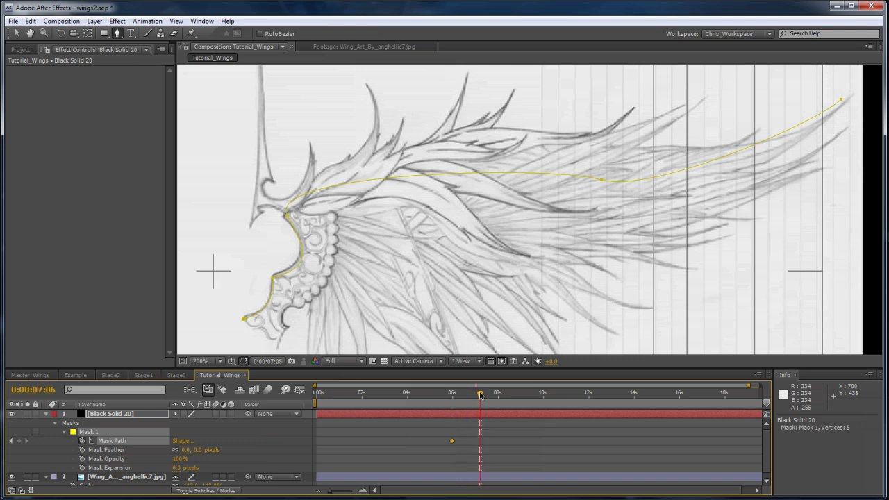
{"action": "key", "text": "v"}
{"action": "left_click_drag", "start_coordinate": [840, 101], "coordinate": [569, 244]}
{"action": "key", "text": "ctrl+z"}
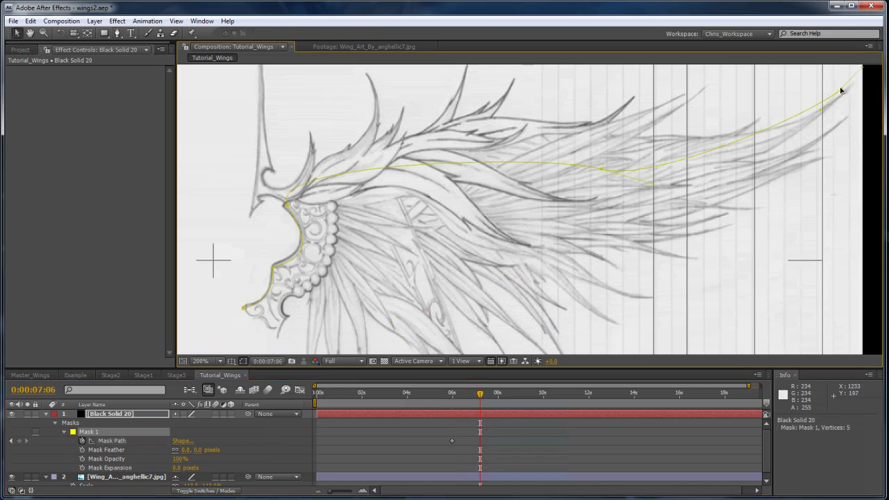
{"action": "left_click_drag", "start_coordinate": [842, 89], "coordinate": [312, 359]}
{"action": "scroll", "coordinate": [356, 258], "scroll_direction": "down", "scroll_amount": 2}
{"action": "scroll", "coordinate": [356, 258], "scroll_direction": "up", "scroll_amount": 1}
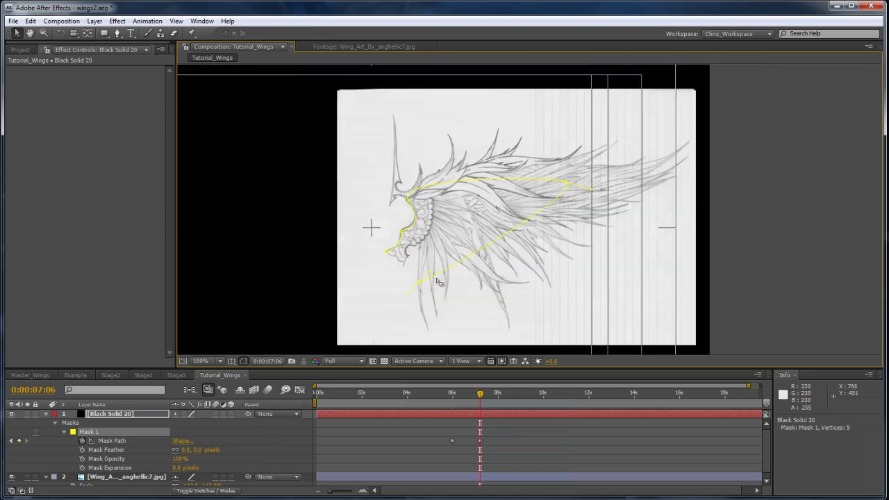
{"action": "left_click_drag", "start_coordinate": [421, 286], "coordinate": [408, 331]}
{"action": "right_click", "coordinate": [407, 331]}
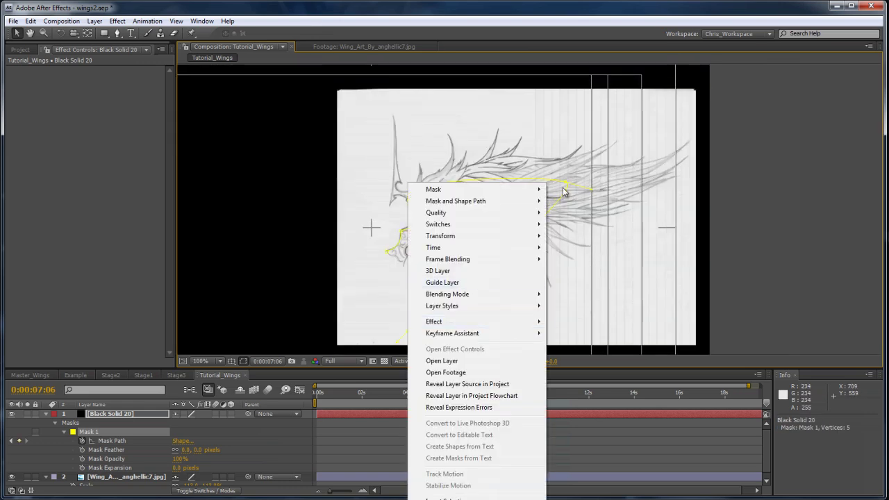
{"action": "left_click", "coordinate": [565, 183]}
{"action": "left_click_drag", "start_coordinate": [567, 183], "coordinate": [450, 231]}
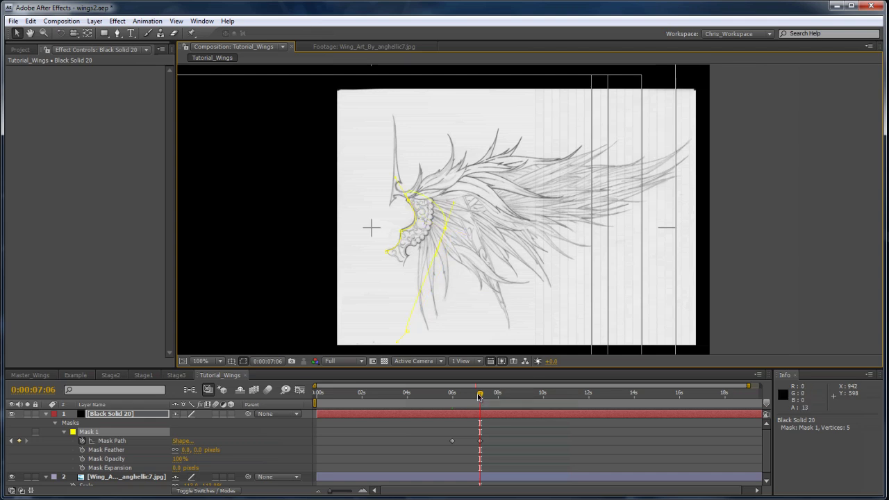
Step: Scrub back through the mask fold and delete the second Mask Path keyframe
{"action": "left_click_drag", "start_coordinate": [480, 397], "coordinate": [449, 418]}
{"action": "left_click", "coordinate": [480, 441]}
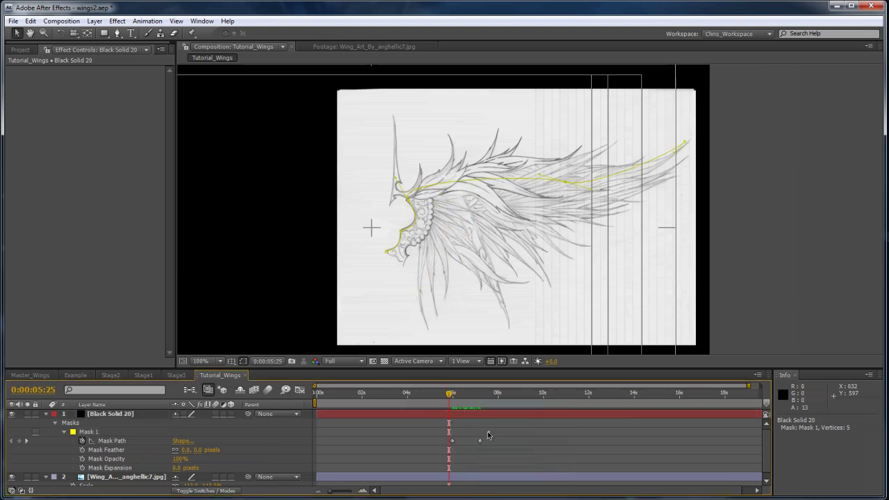
{"action": "key", "text": "Delete"}
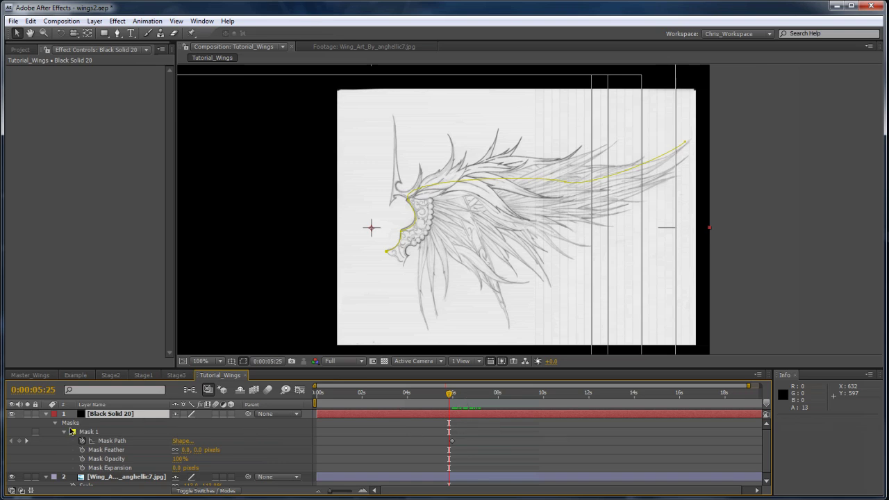
Step: Change the colour of Mask 1 to red
{"action": "left_click", "coordinate": [73, 432]}
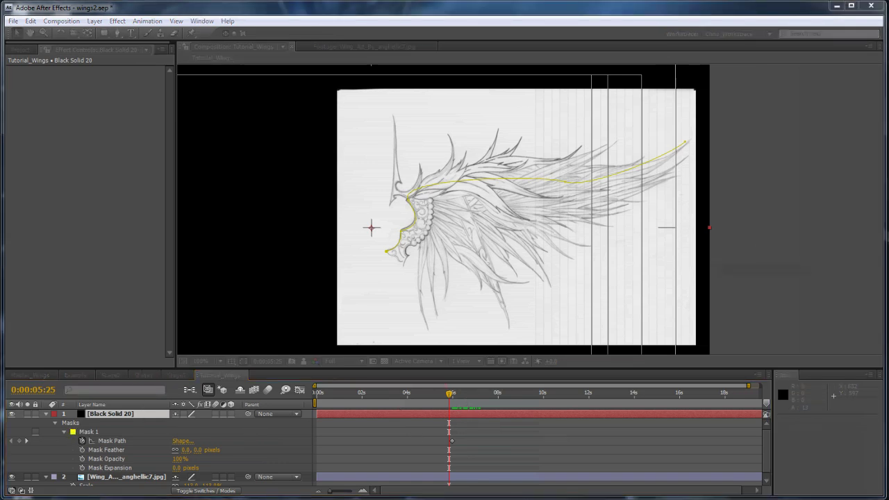
{"action": "key", "text": "Return"}
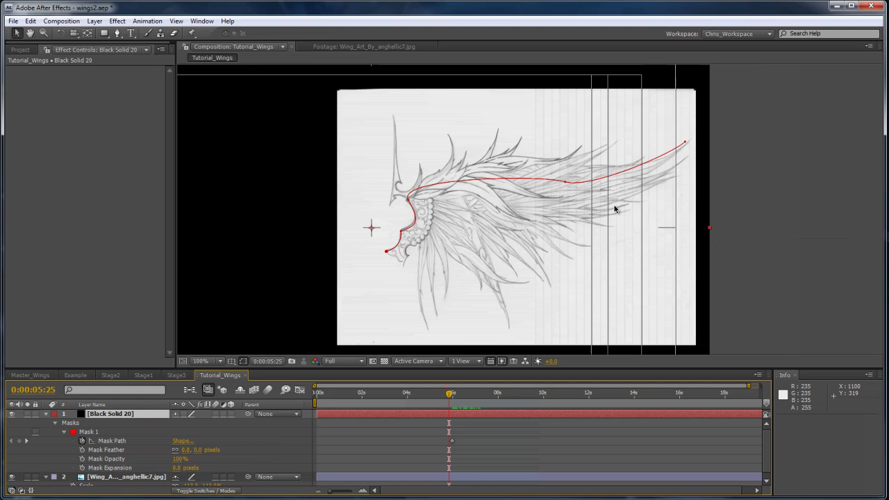
Step: At 0:00:07:09, select the feather mask's outer vertices and rotate them about 39° downward around the feather's root
{"action": "scroll", "coordinate": [614, 208], "scroll_direction": "up", "scroll_amount": 1}
{"action": "scroll", "coordinate": [453, 187], "scroll_direction": "up", "scroll_amount": 1}
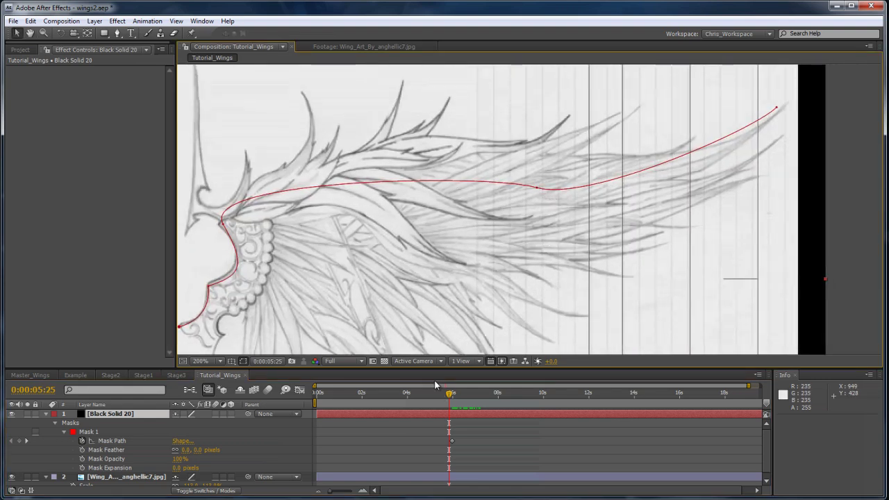
{"action": "left_click_drag", "start_coordinate": [452, 396], "coordinate": [482, 395]}
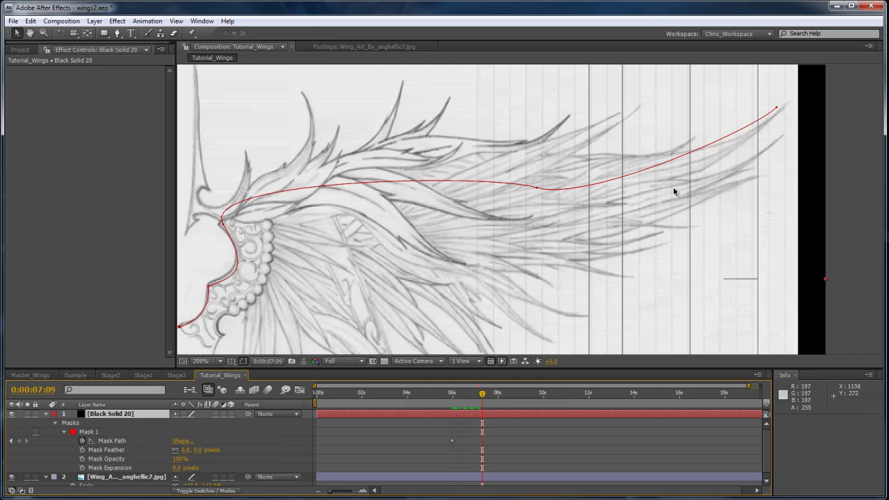
{"action": "left_click", "coordinate": [777, 107]}
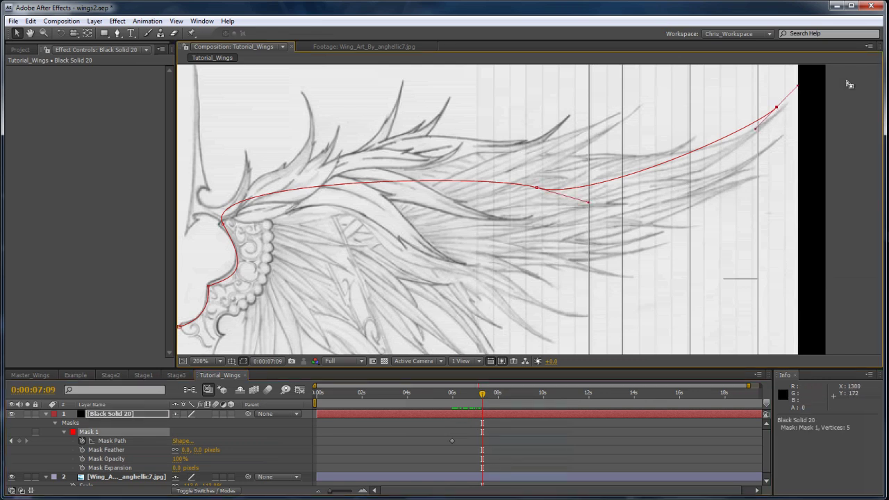
{"action": "left_click_drag", "start_coordinate": [847, 80], "coordinate": [207, 243]}
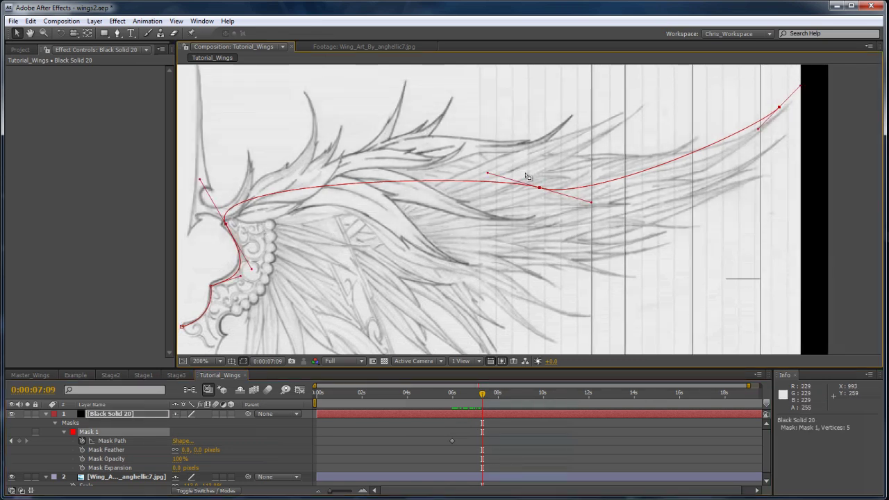
{"action": "key", "text": "comma"}
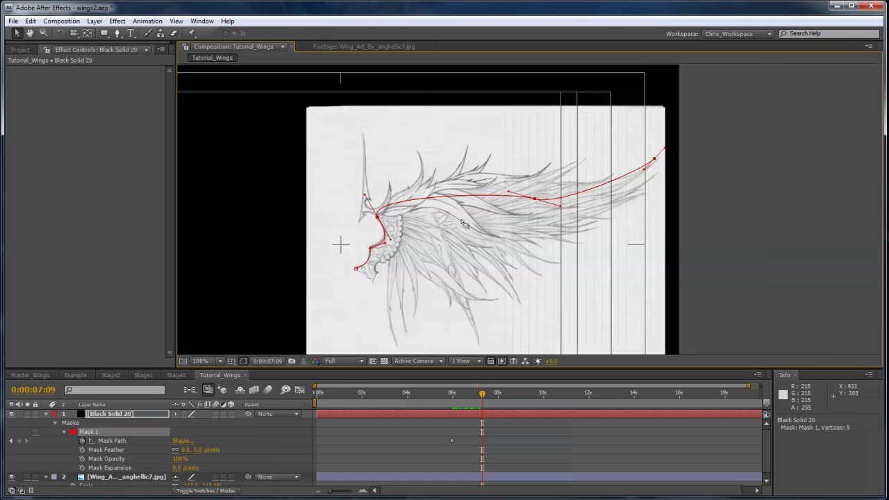
{"action": "key", "text": "ctrl+t"}
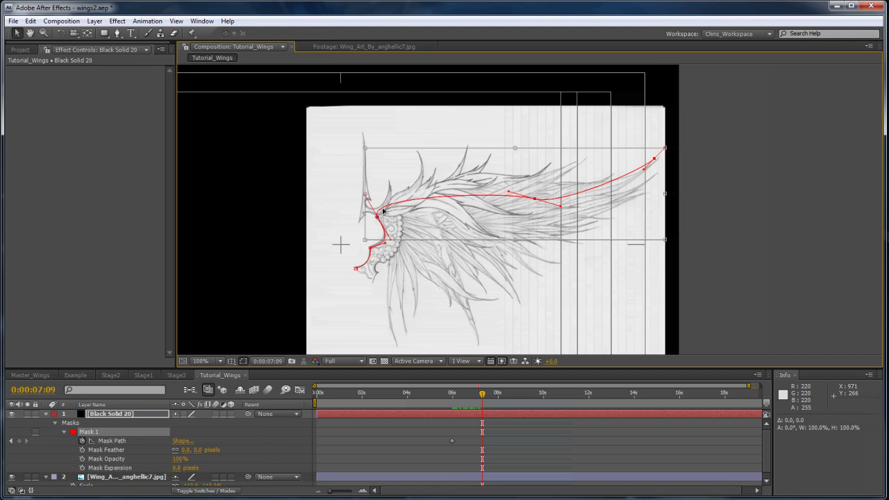
{"action": "left_click_drag", "start_coordinate": [381, 213], "coordinate": [381, 213]}
{"action": "left_click_drag", "start_coordinate": [693, 250], "coordinate": [596, 352]}
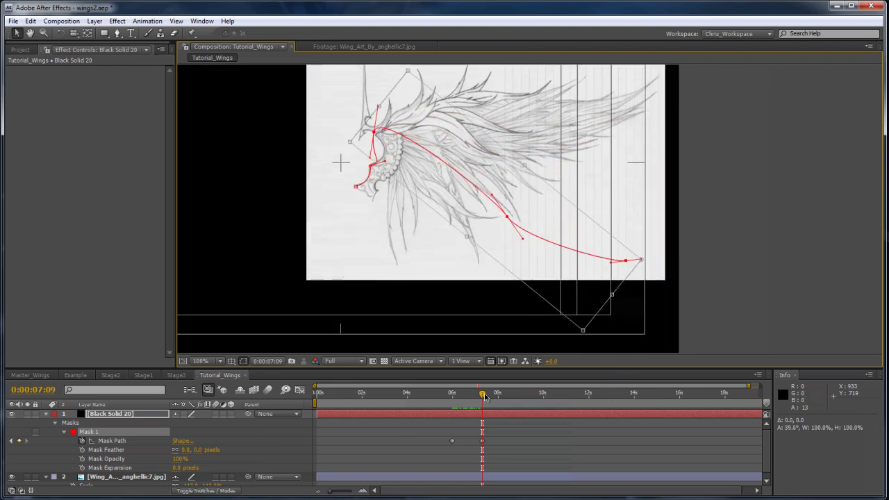
Step: At 0:00:08:21, rotate the same mask vertices further around the feather root until the feather hangs down, and scrub through the fold
{"action": "left_click_drag", "start_coordinate": [484, 396], "coordinate": [515, 396]}
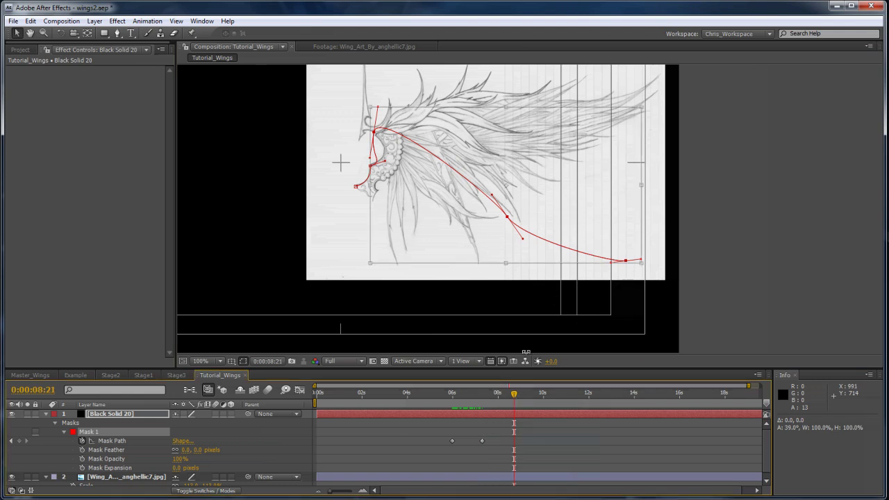
{"action": "left_click", "coordinate": [406, 136]}
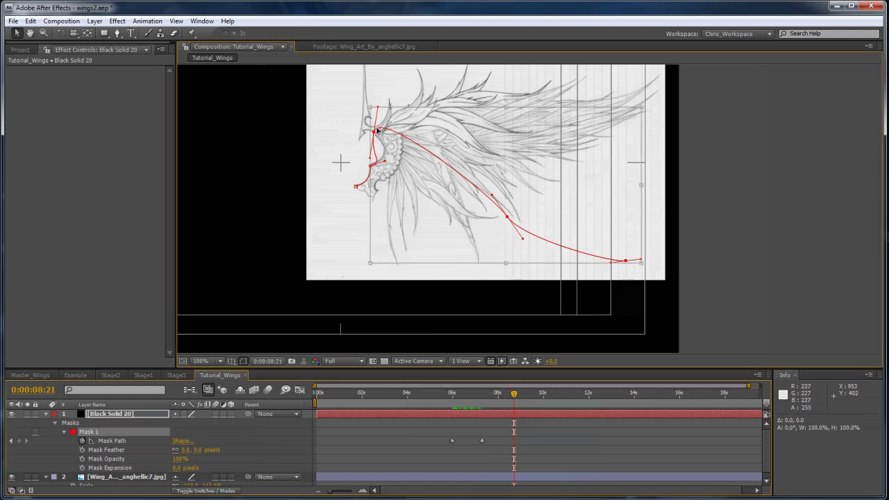
{"action": "left_click", "coordinate": [378, 130]}
{"action": "left_click_drag", "start_coordinate": [657, 98], "coordinate": [536, 329]}
{"action": "left_click", "coordinate": [545, 458]}
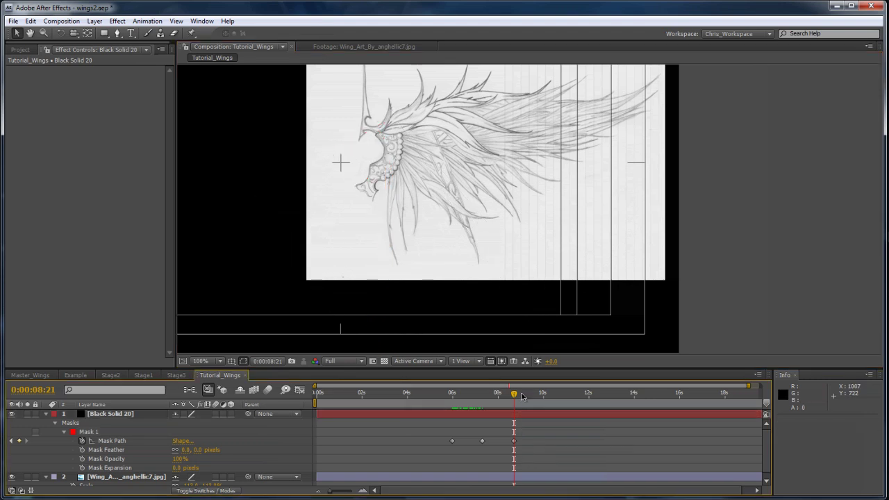
{"action": "left_click", "coordinate": [485, 418]}
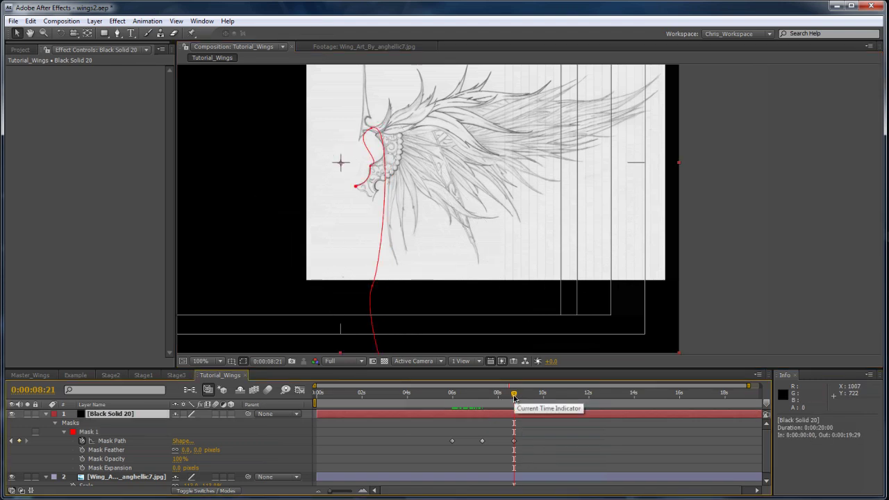
{"action": "left_click_drag", "start_coordinate": [514, 398], "coordinate": [512, 417]}
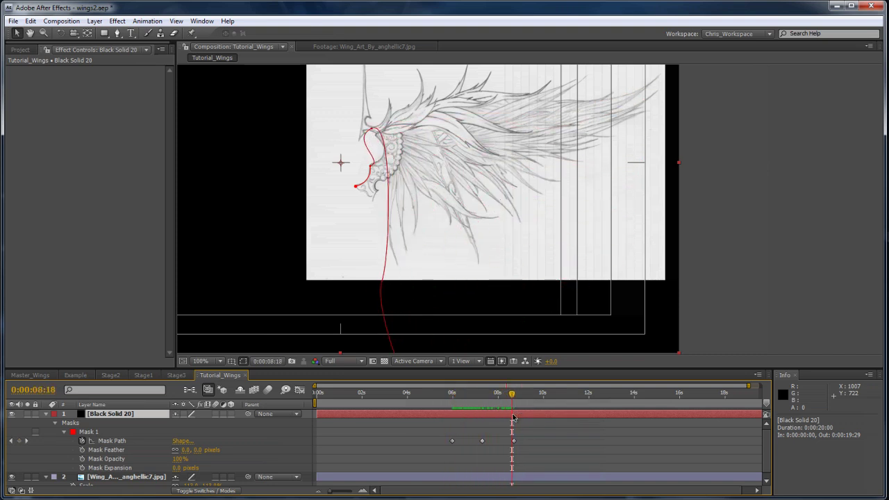
Step: In the Stage1 composition, collapse the Master_Wing properties and hide the wing sketch layer
{"action": "left_click", "coordinate": [135, 376]}
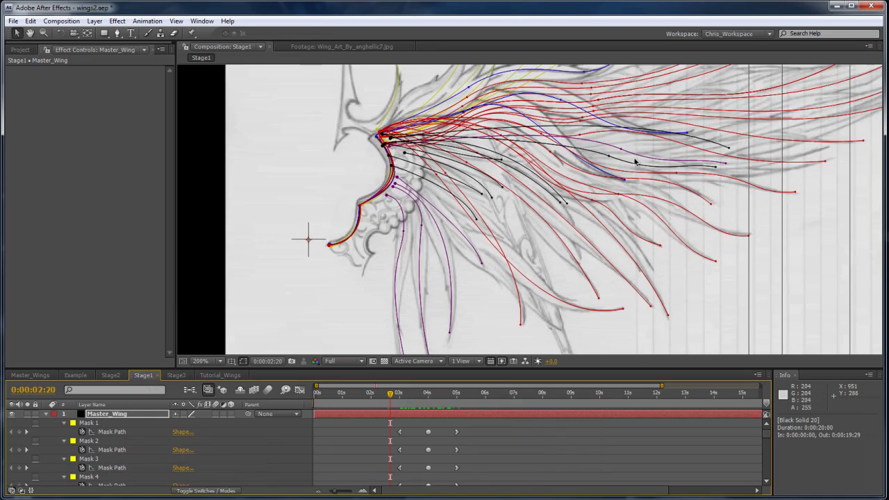
{"action": "key", "text": "h"}
{"action": "left_click_drag", "start_coordinate": [622, 161], "coordinate": [529, 230]}
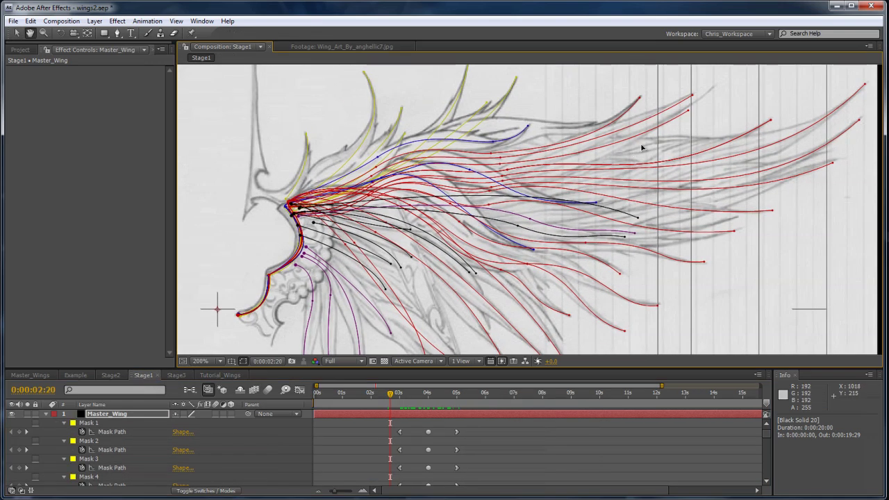
{"action": "key", "text": "v"}
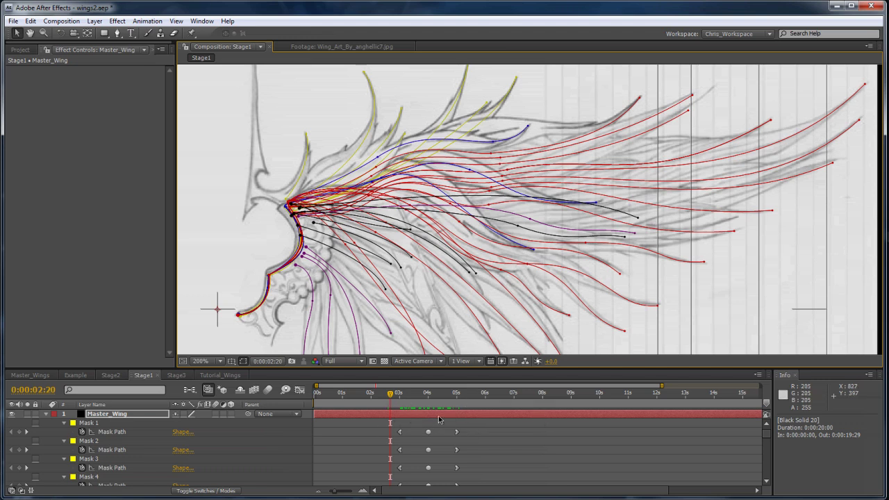
{"action": "left_click", "coordinate": [45, 415]}
{"action": "left_click", "coordinate": [11, 423]}
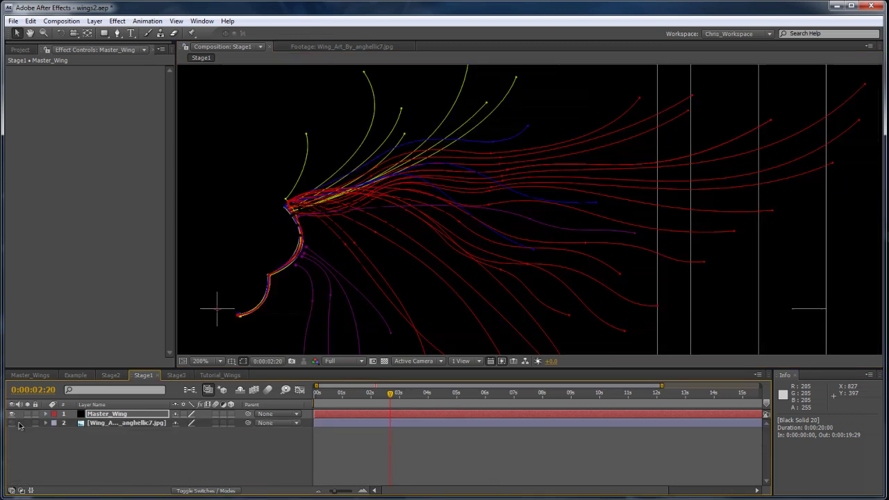
Step: Set the opacity of the Master_Wing layer to 100%
{"action": "left_click", "coordinate": [104, 414]}
{"action": "key", "text": "t"}
{"action": "left_click_drag", "start_coordinate": [175, 428], "coordinate": [375, 427]}
Step: Apply the Trapcode 3D Stroke effect to Master_Wing and hide the mask paths in the viewer
{"action": "scroll", "coordinate": [429, 256], "scroll_direction": "down", "scroll_amount": 1}
{"action": "key", "text": "space"}
{"action": "left_click_drag", "start_coordinate": [440, 259], "coordinate": [575, 242]}
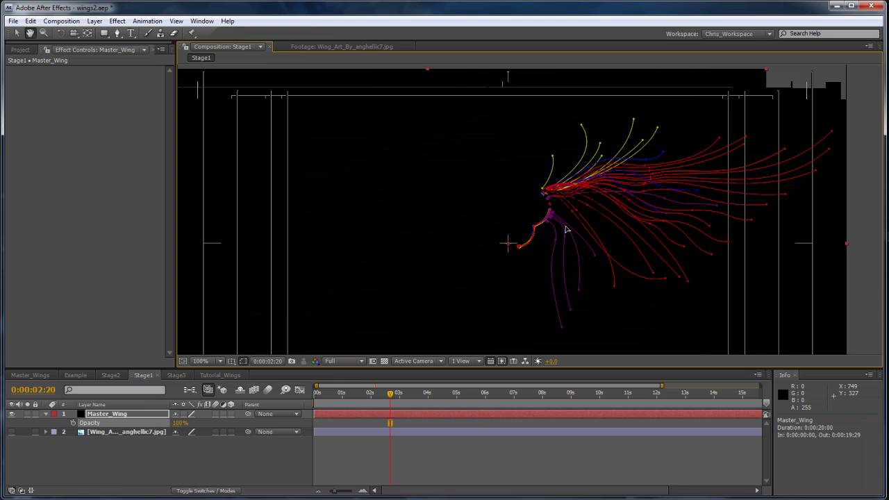
{"action": "key", "text": "v"}
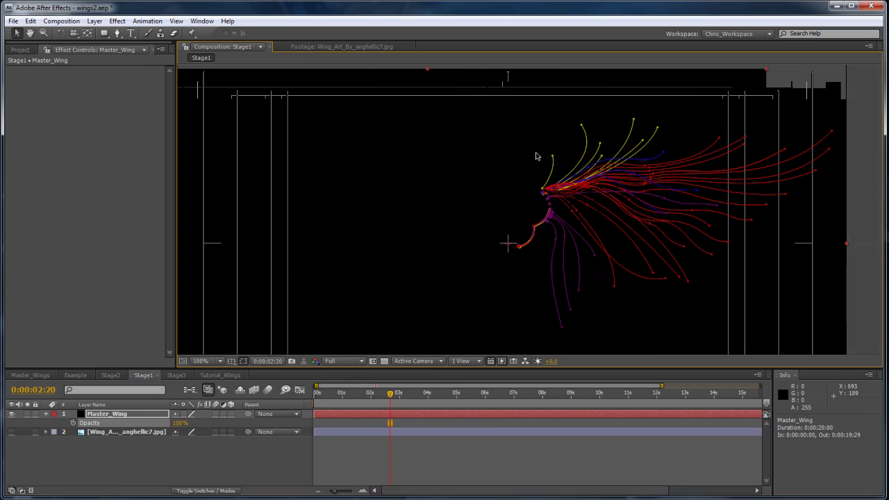
{"action": "left_click", "coordinate": [117, 21]}
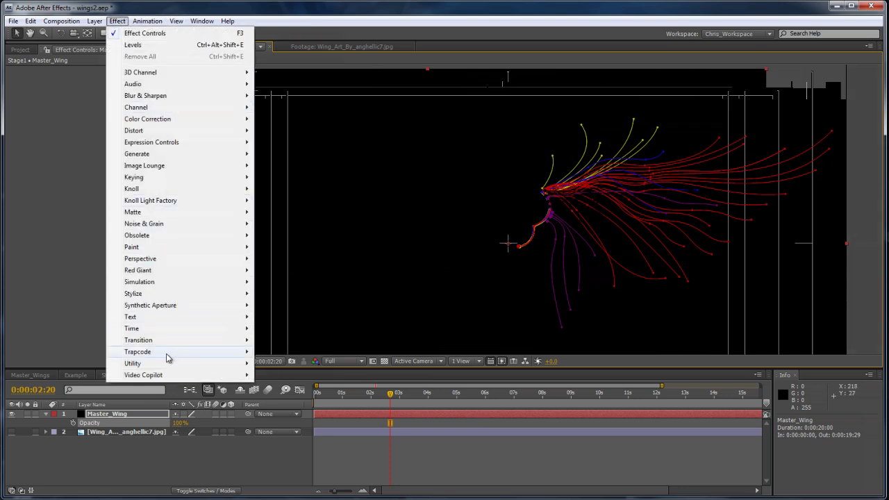
{"action": "mouse_move", "coordinate": [199, 352]}
{"action": "left_click", "coordinate": [283, 352]}
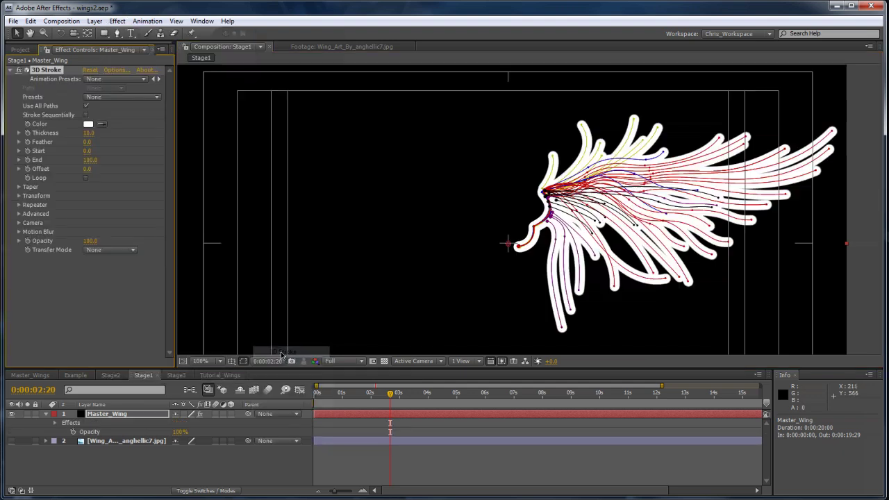
{"action": "left_click", "coordinate": [244, 361]}
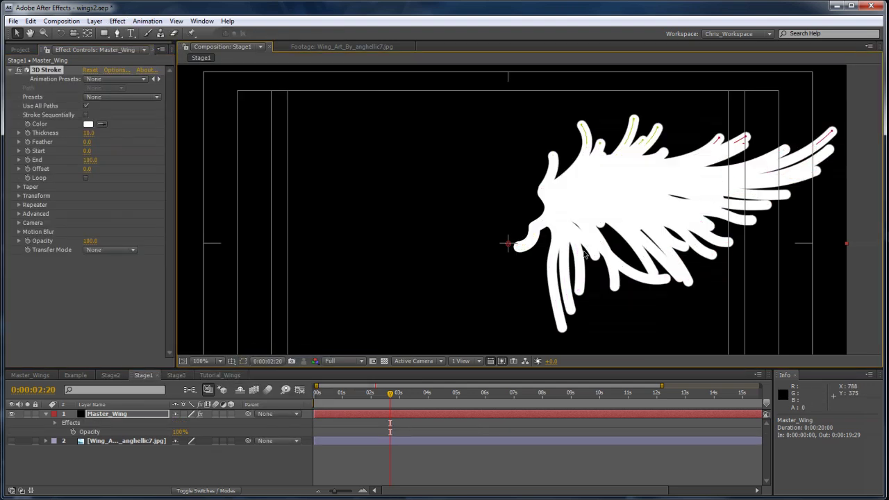
Step: Enable the Taper of Master_Wing's 3D Stroke and set Taper Start to 0
{"action": "left_click", "coordinate": [18, 188]}
{"action": "left_click", "coordinate": [85, 196]}
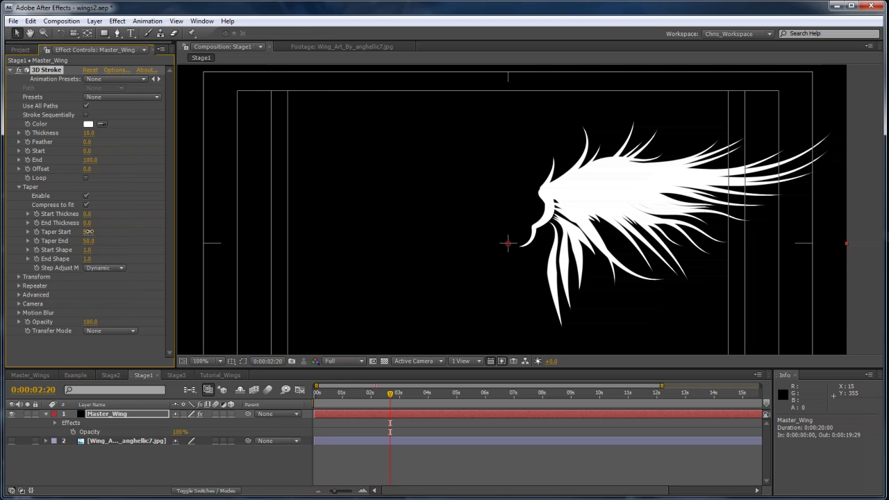
{"action": "left_click_drag", "start_coordinate": [89, 231], "coordinate": [1, 236]}
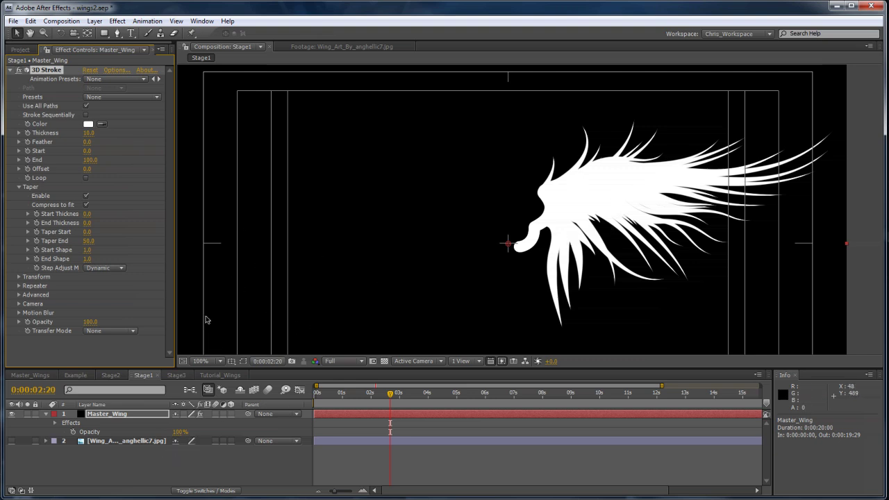
Step: Enable Comp Camera for the 3D Stroke and add a 50mm camera layer to the composition
{"action": "left_click", "coordinate": [19, 304]}
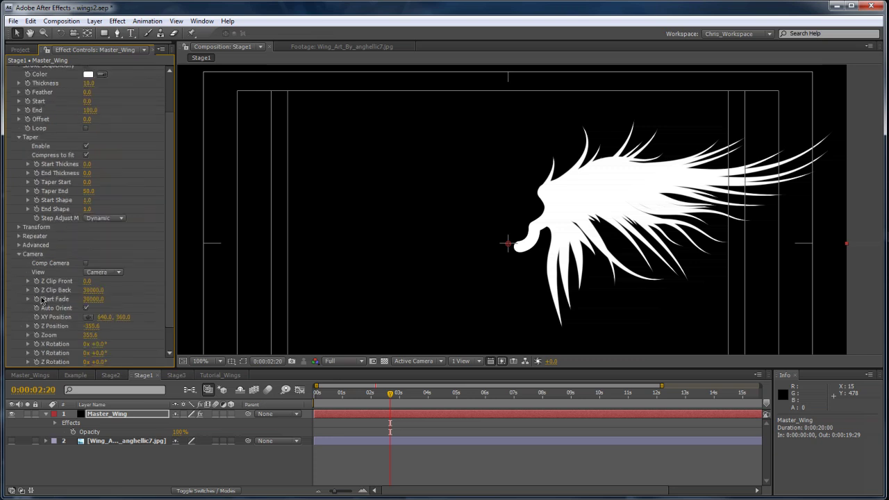
{"action": "left_click", "coordinate": [86, 264]}
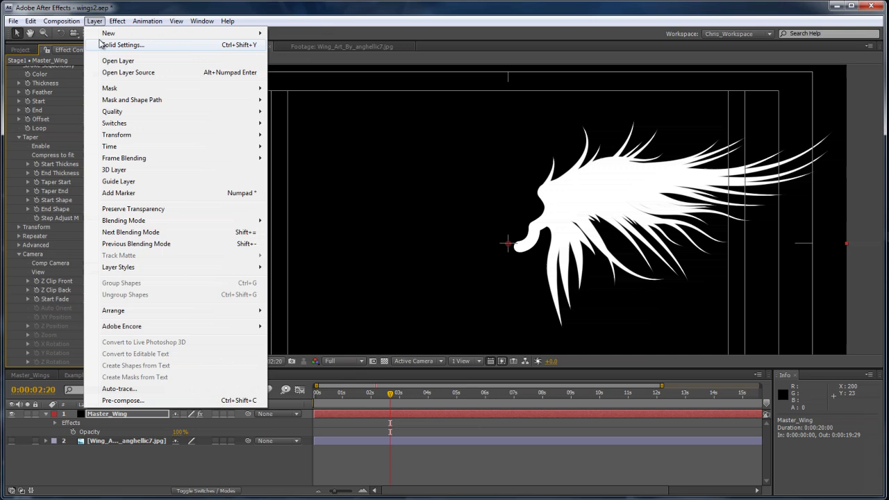
{"action": "mouse_move", "coordinate": [139, 32]}
{"action": "left_click", "coordinate": [299, 68]}
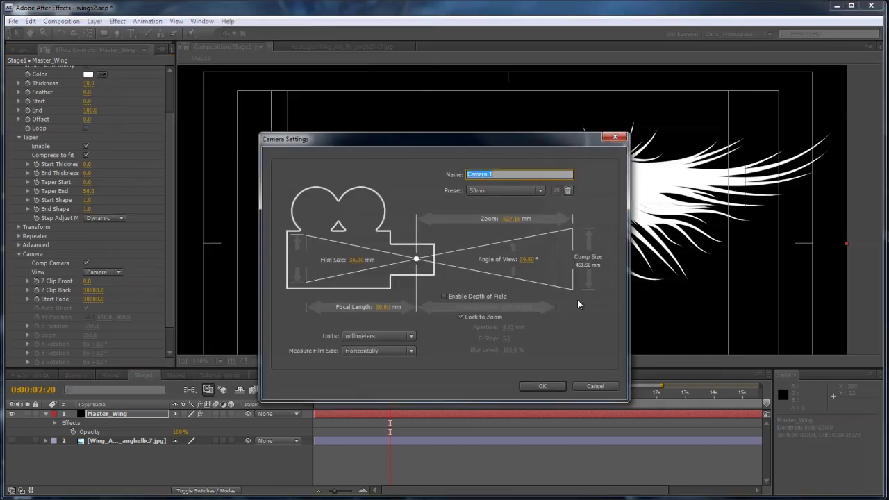
{"action": "left_click", "coordinate": [548, 383]}
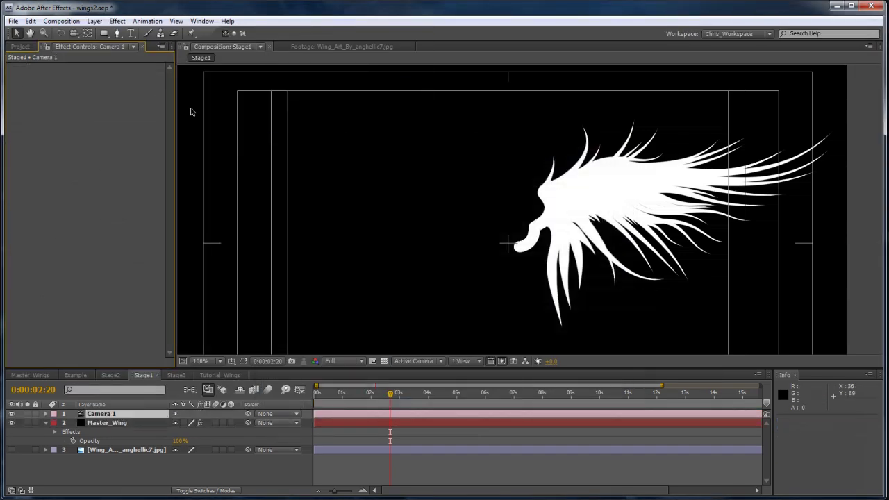
Step: Add a null object named Camera_Controller, make it a 3D layer and parent Camera 1 to it
{"action": "left_click", "coordinate": [94, 21]}
{"action": "mouse_move", "coordinate": [139, 32]}
{"action": "left_click", "coordinate": [299, 80]}
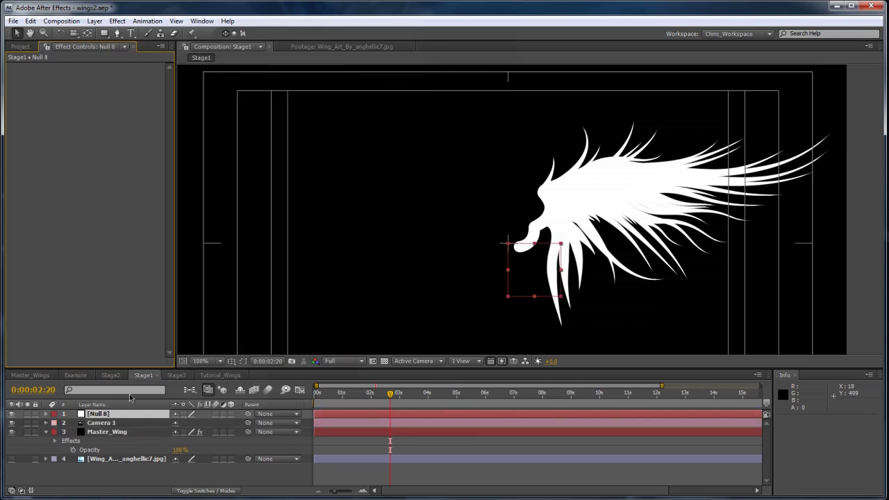
{"action": "key", "text": "Return"}
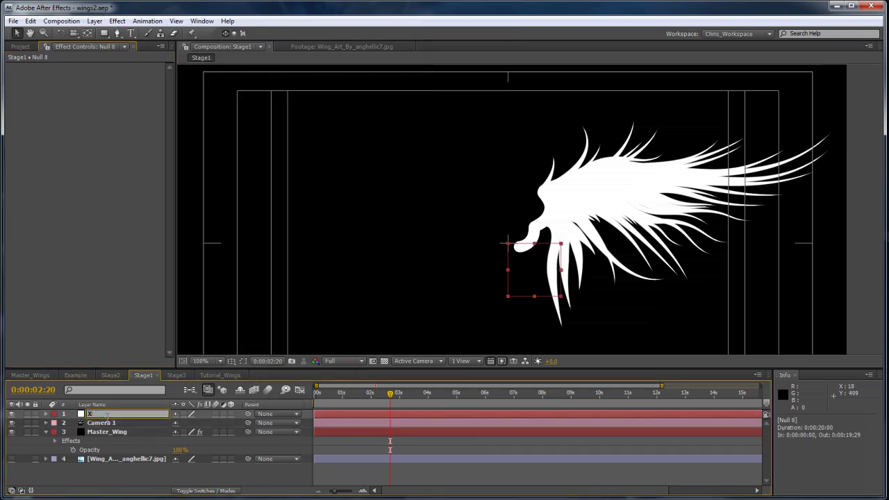
{"action": "type", "text": "Camera_Controller"}
{"action": "key", "text": "Return"}
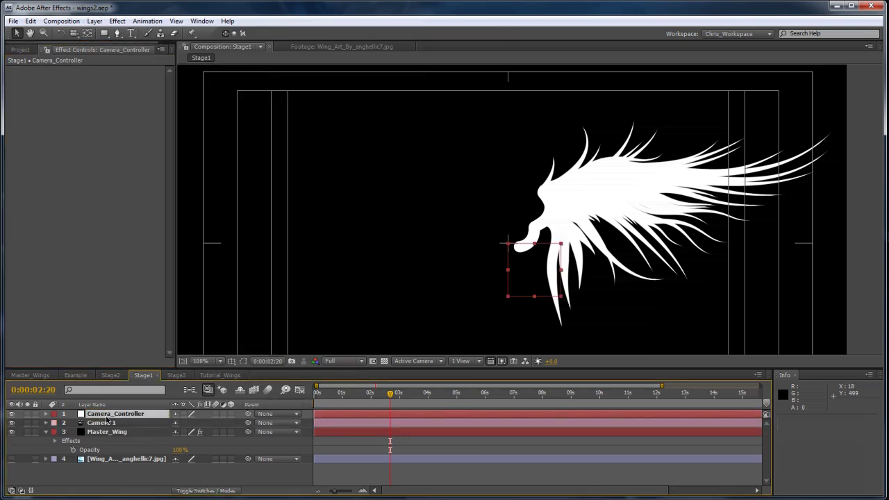
{"action": "left_click", "coordinate": [231, 414]}
{"action": "left_click_drag", "start_coordinate": [248, 423], "coordinate": [118, 414]}
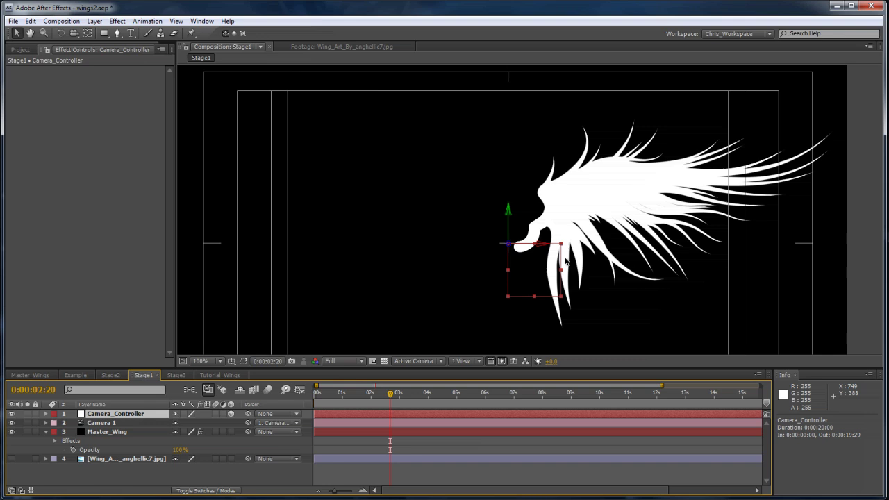
Step: Try a Y Rotation of 63° on Camera_Controller and undo it
{"action": "key", "text": "r"}
{"action": "left_click_drag", "start_coordinate": [188, 440], "coordinate": [228, 443]}
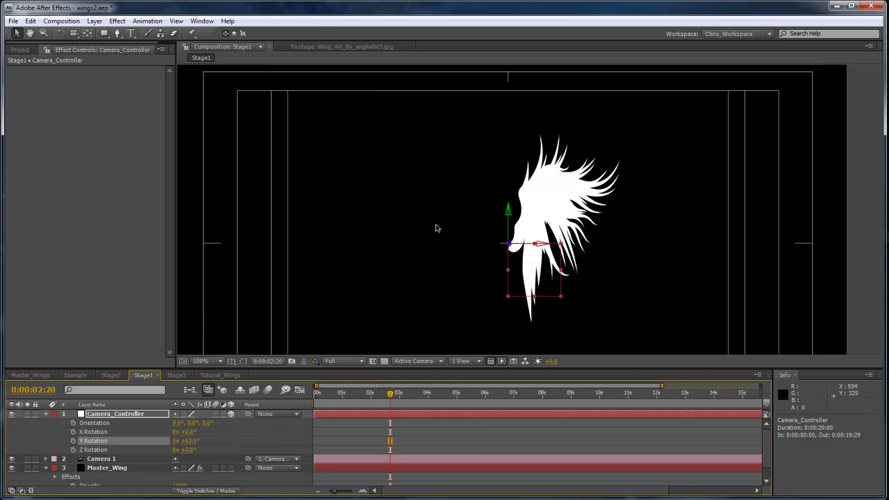
{"action": "key", "text": "ctrl+z"}
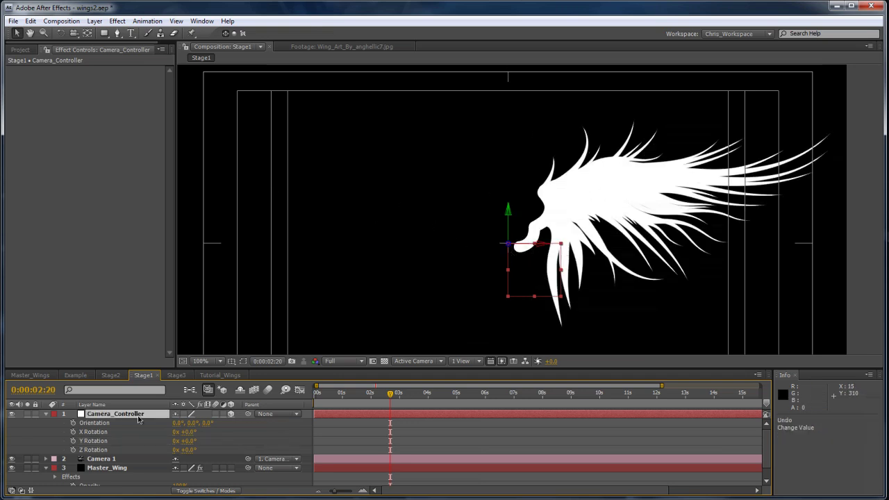
Step: Enable the Repeater in Master_Wing's 3D Stroke, with Symmetric Doubler off and Instances set to 1
{"action": "left_click", "coordinate": [111, 468]}
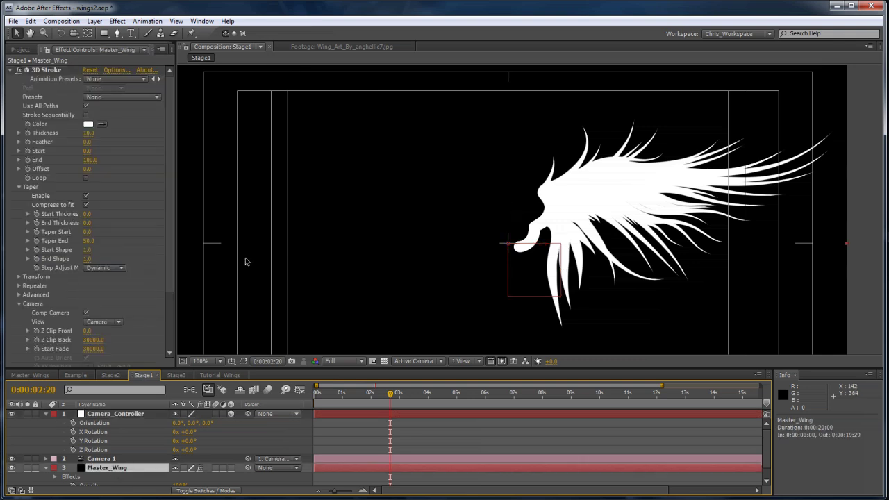
{"action": "scroll", "coordinate": [171, 215], "scroll_direction": "down", "scroll_amount": 3}
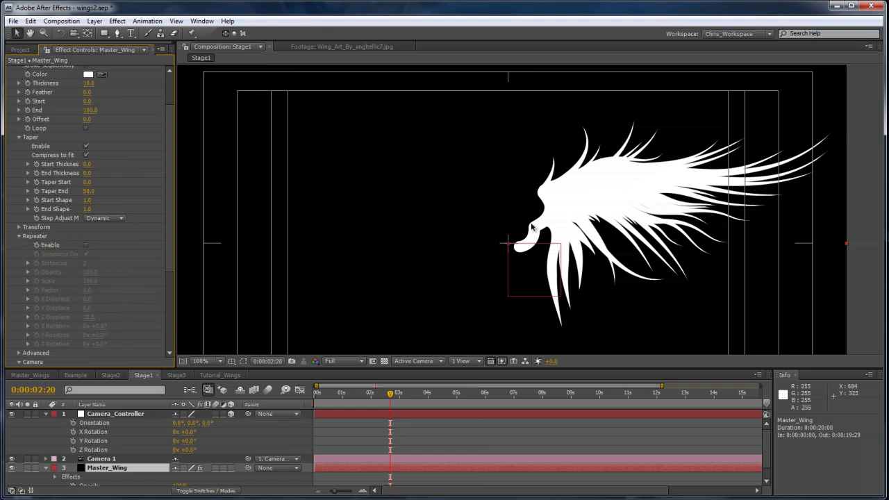
{"action": "left_click", "coordinate": [86, 245]}
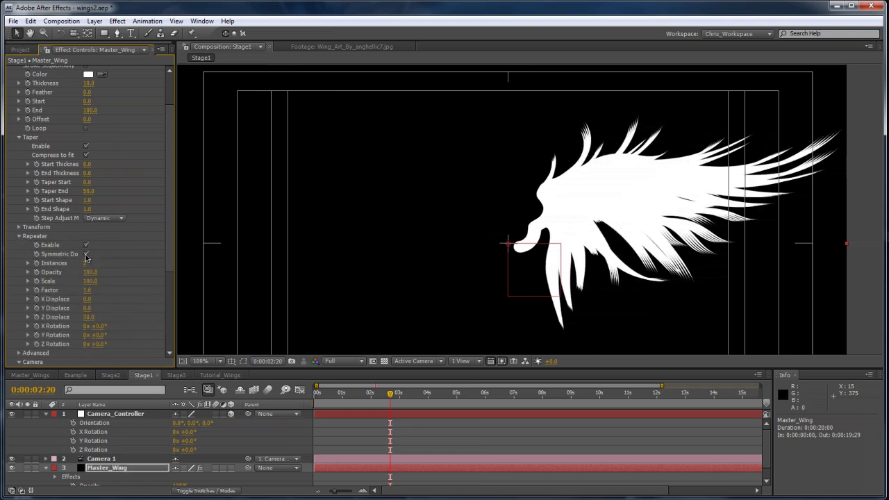
{"action": "left_click", "coordinate": [86, 254]}
{"action": "left_click", "coordinate": [86, 263]}
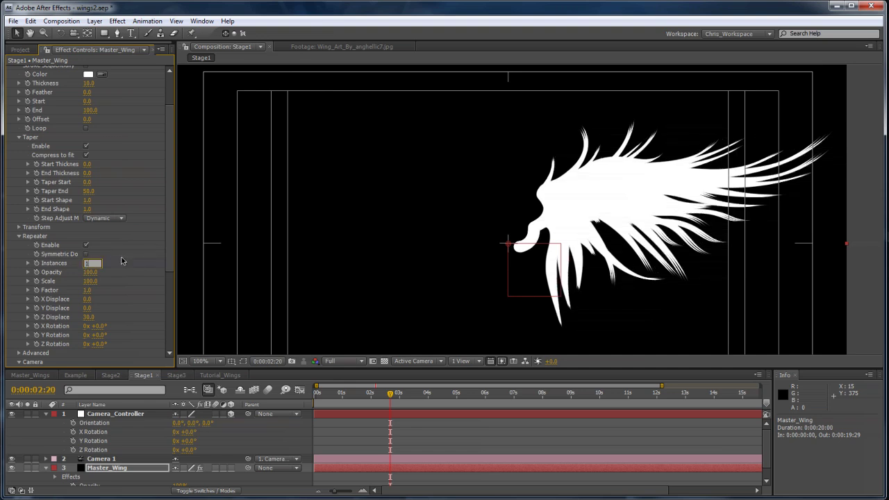
{"action": "type", "text": "1"}
{"action": "left_click", "coordinate": [124, 256]}
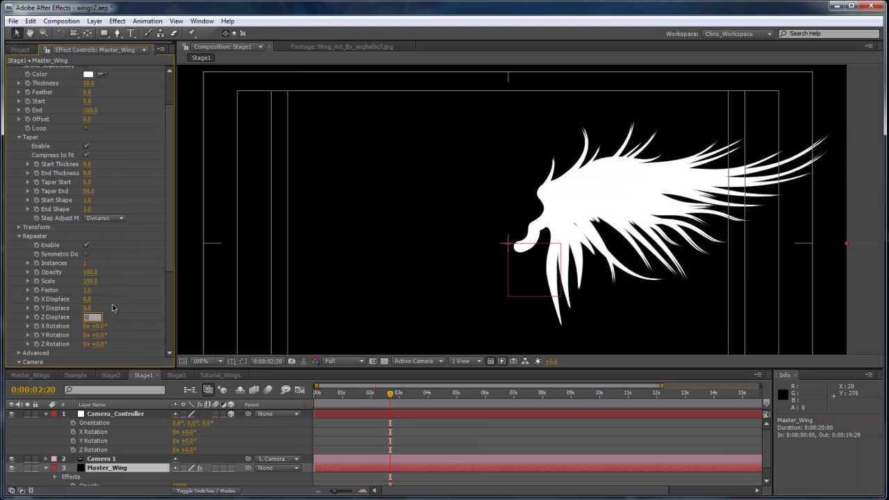
Step: Set the Repeater's Z Displace to 0, Scale to 85 and Opacity to 25
{"action": "left_click", "coordinate": [90, 281]}
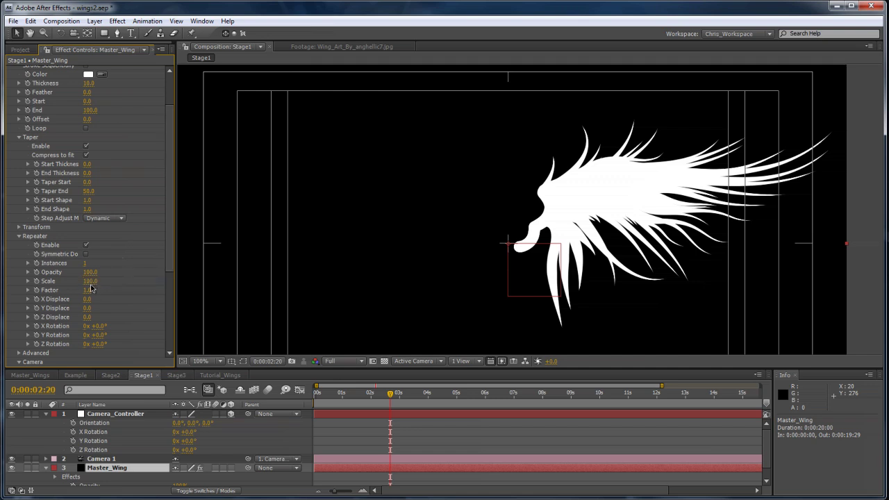
{"action": "type", "text": "85"}
{"action": "key", "text": "Return"}
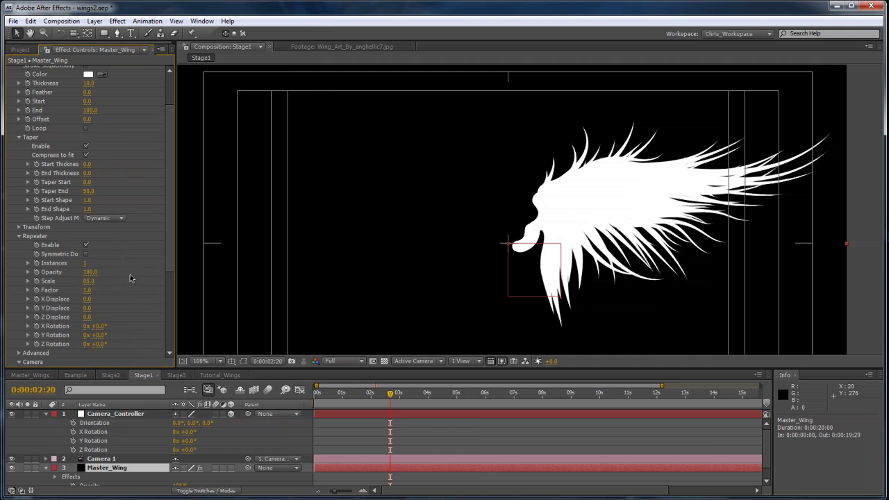
{"action": "left_click", "coordinate": [90, 271]}
{"action": "type", "text": "25"}
{"action": "key", "text": "Return"}
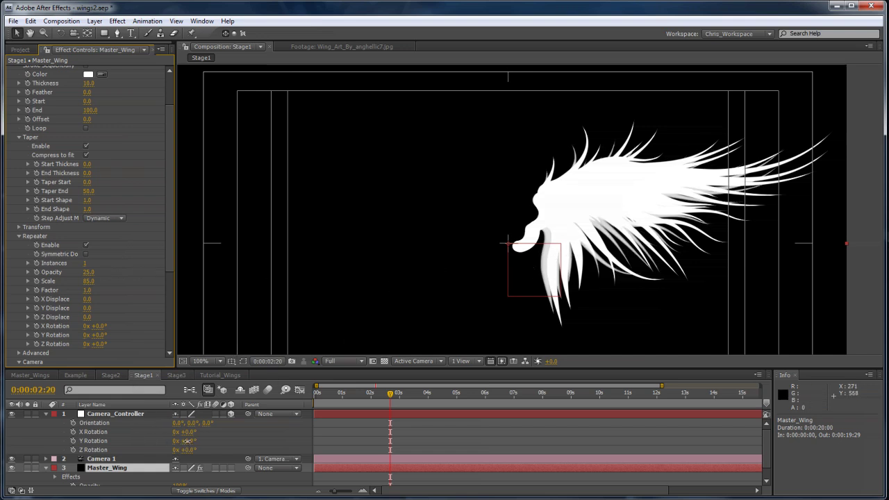
Step: Rotate Camera_Controller to 87° on Y to view the wing edge-on, and set the Repeater's Z Displace to 5
{"action": "left_click_drag", "start_coordinate": [186, 441], "coordinate": [231, 439]}
{"action": "left_click", "coordinate": [105, 468]}
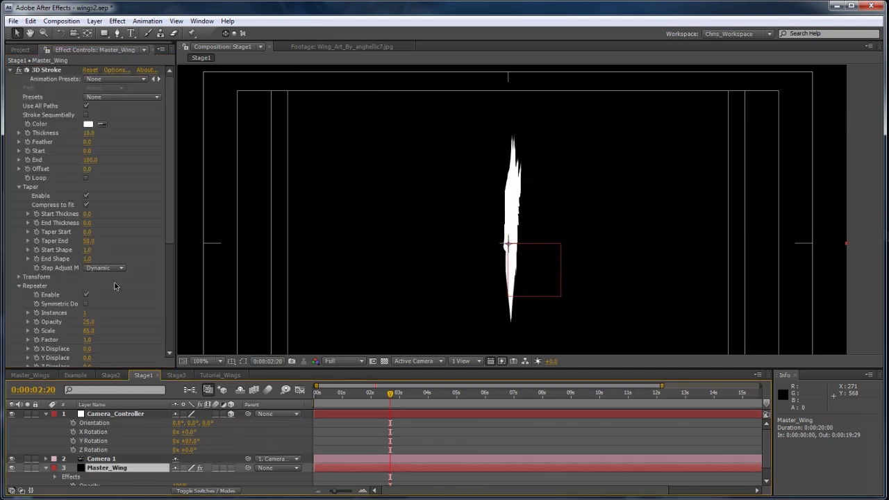
{"action": "scroll", "coordinate": [91, 316], "scroll_direction": "down", "scroll_amount": 1}
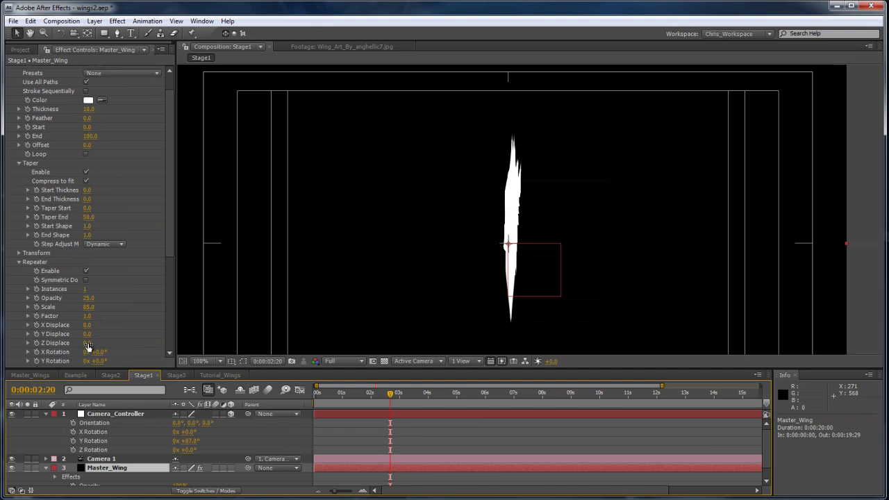
{"action": "left_click_drag", "start_coordinate": [88, 345], "coordinate": [91, 345]}
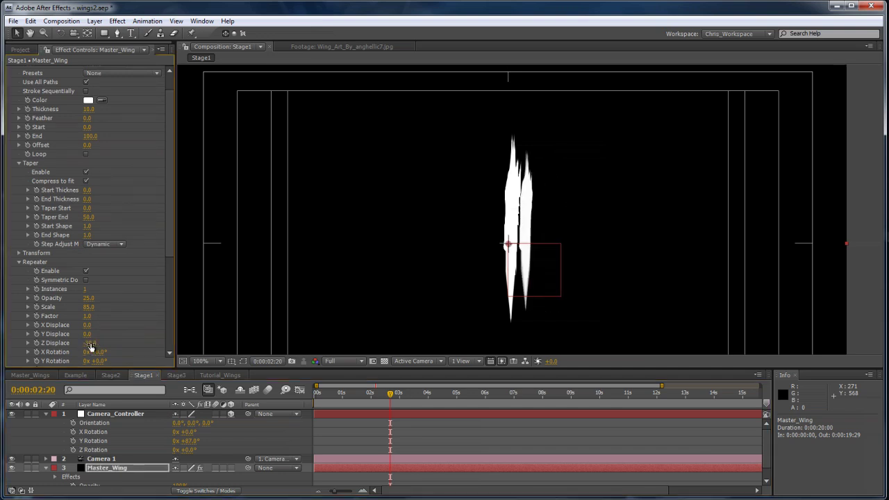
{"action": "left_click", "coordinate": [91, 346]}
{"action": "type", "text": "5"}
{"action": "key", "text": "Return"}
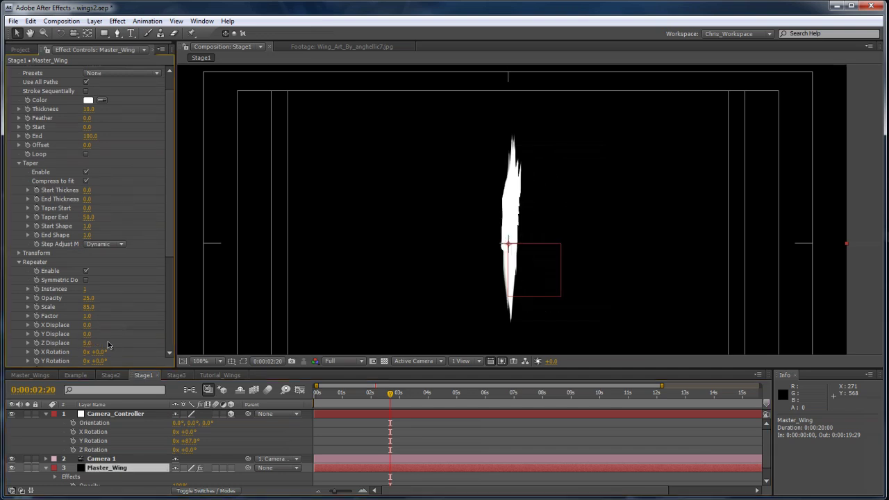
Step: Swing Camera_Controller around the Y axis to inspect the layered wing, and return its Y Rotation to 0°
{"action": "left_click_drag", "start_coordinate": [187, 442], "coordinate": [104, 447]}
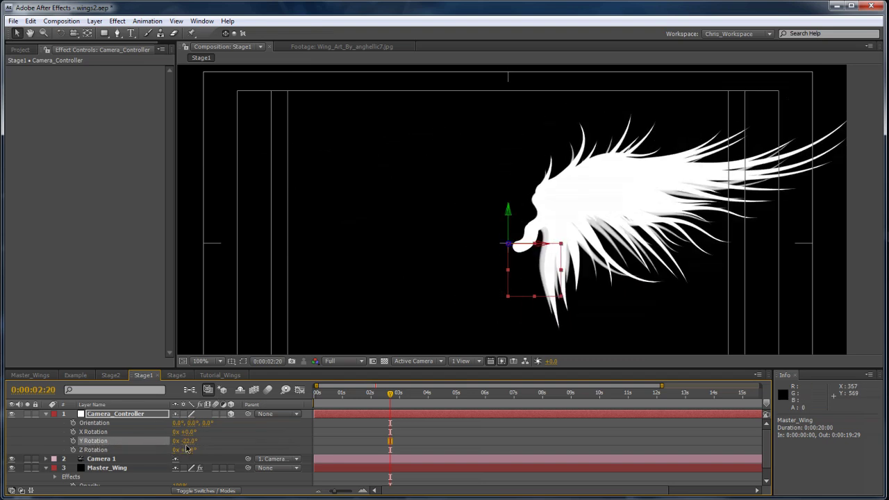
{"action": "key", "text": "ctrl+z"}
{"action": "left_click", "coordinate": [107, 414]}
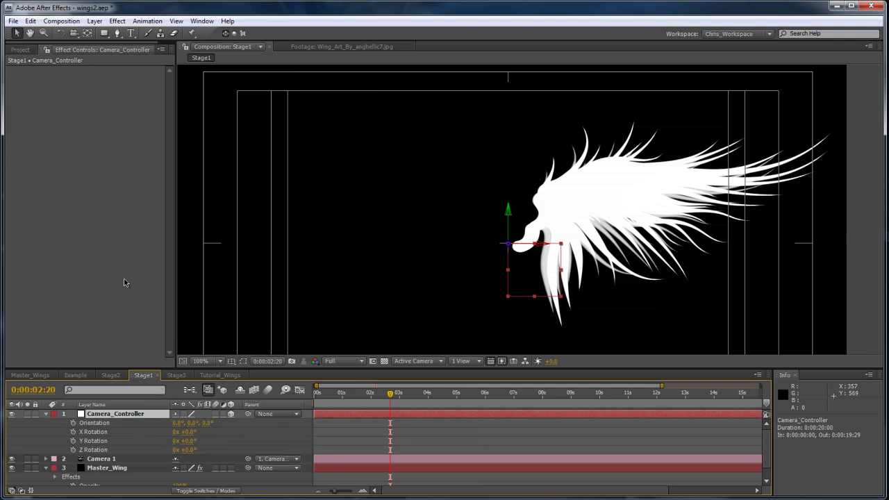
Step: Set the Transform Bend of Master_Wing's 3D Stroke to 1.0
{"action": "left_click", "coordinate": [102, 468]}
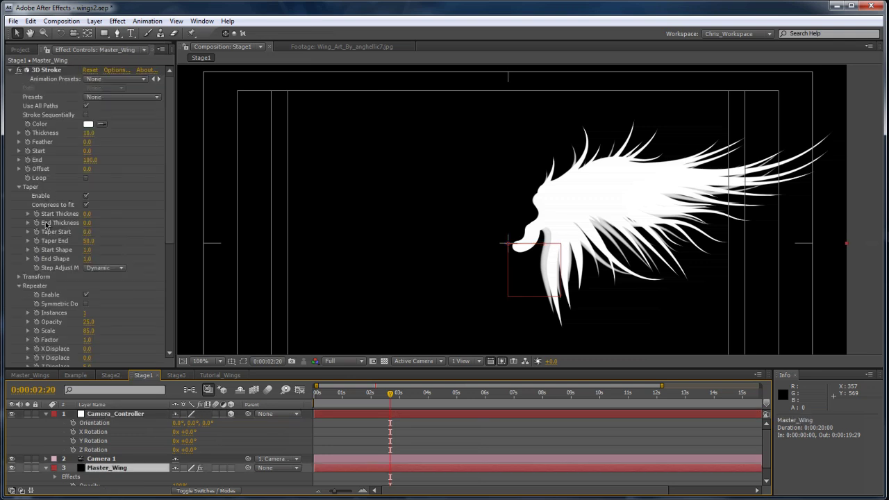
{"action": "left_click", "coordinate": [19, 276]}
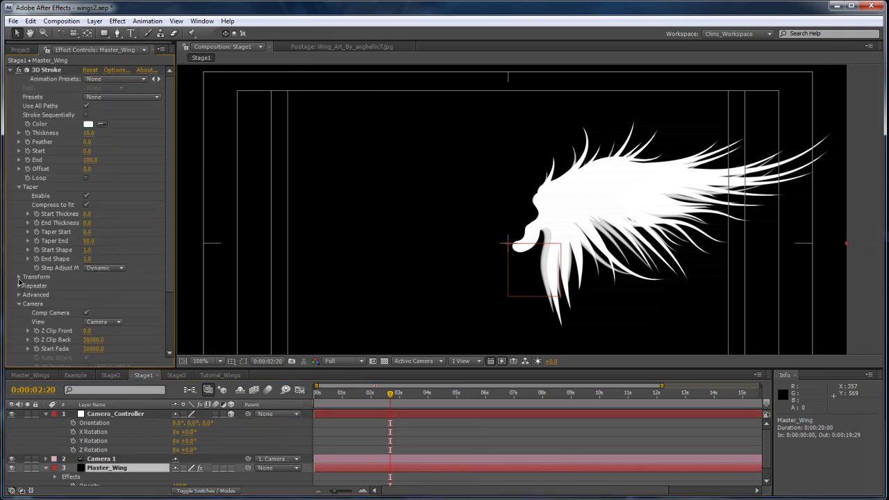
{"action": "left_click", "coordinate": [19, 187]}
{"action": "left_click_drag", "start_coordinate": [87, 206], "coordinate": [136, 203]}
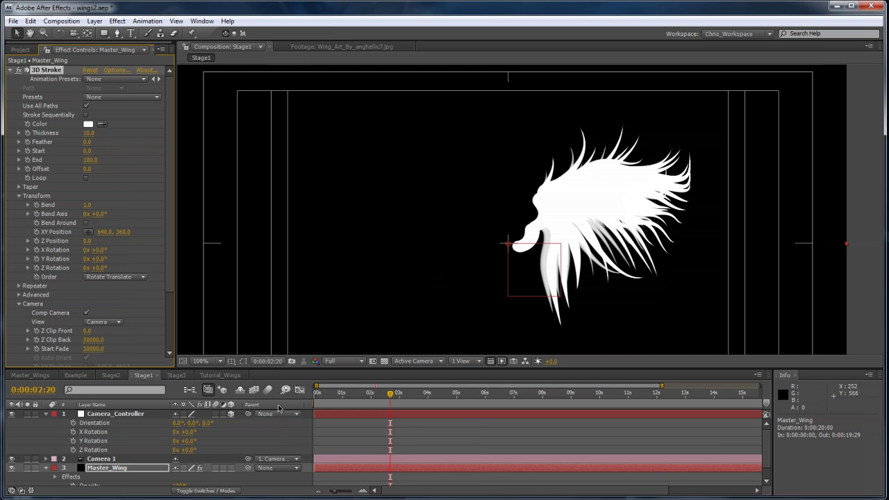
Step: Set Camera_Controller's Y Rotation to 180° to view the wing from behind
{"action": "left_click_drag", "start_coordinate": [189, 445], "coordinate": [267, 440]}
{"action": "left_click", "coordinate": [193, 441]}
{"action": "type", "text": "180"}
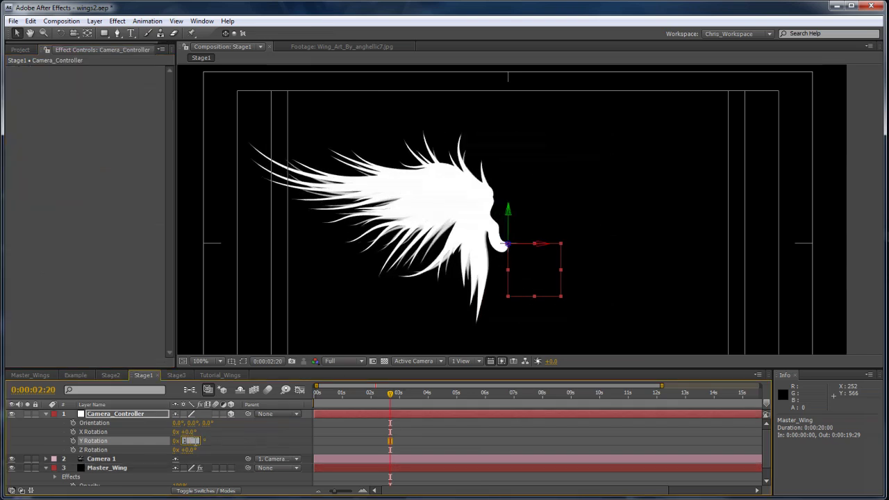
{"action": "left_click", "coordinate": [258, 447]}
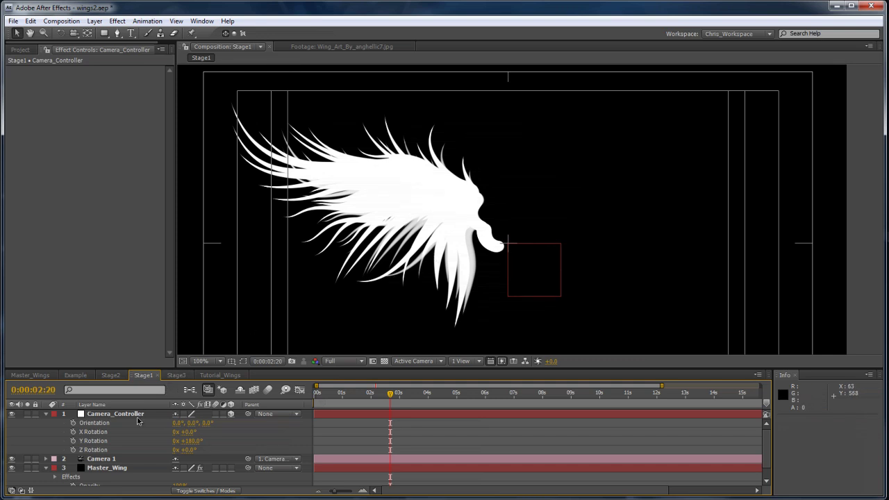
Step: In Master_Wing's 3D Stroke, set the Bend Axis to 0x +123° and the Bend to 0
{"action": "left_click", "coordinate": [111, 469]}
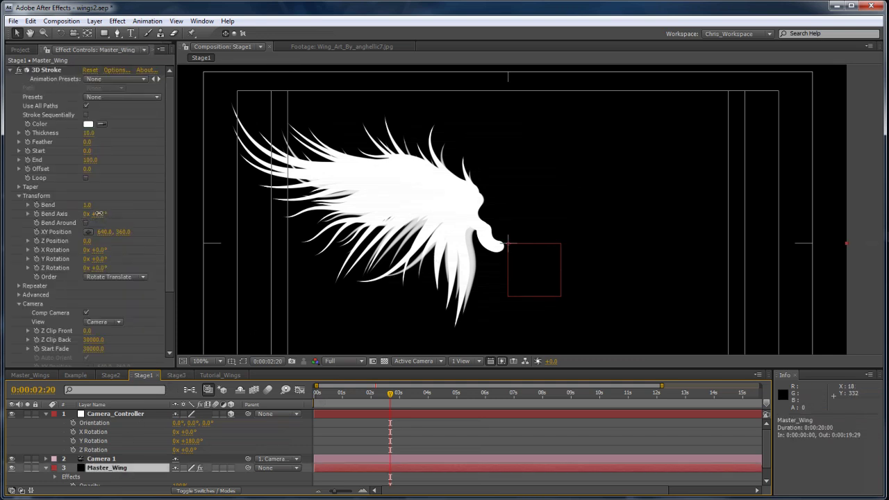
{"action": "left_click_drag", "start_coordinate": [100, 214], "coordinate": [342, 200]}
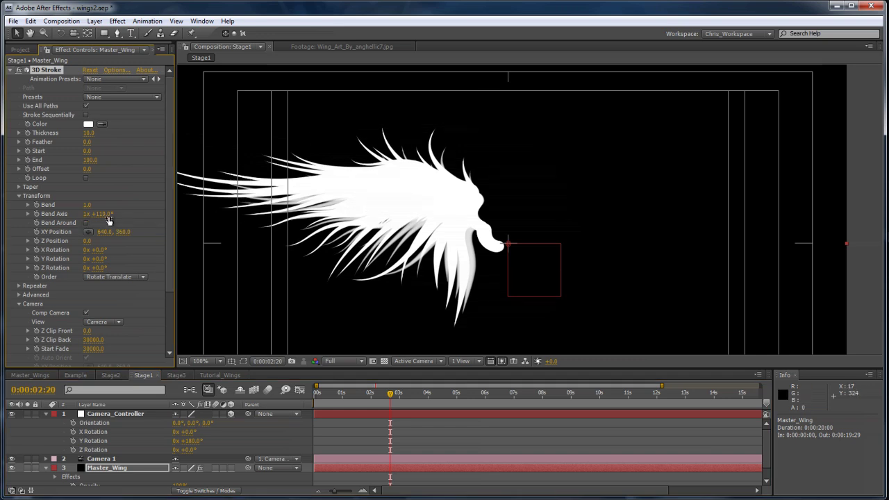
{"action": "left_click", "coordinate": [86, 215]}
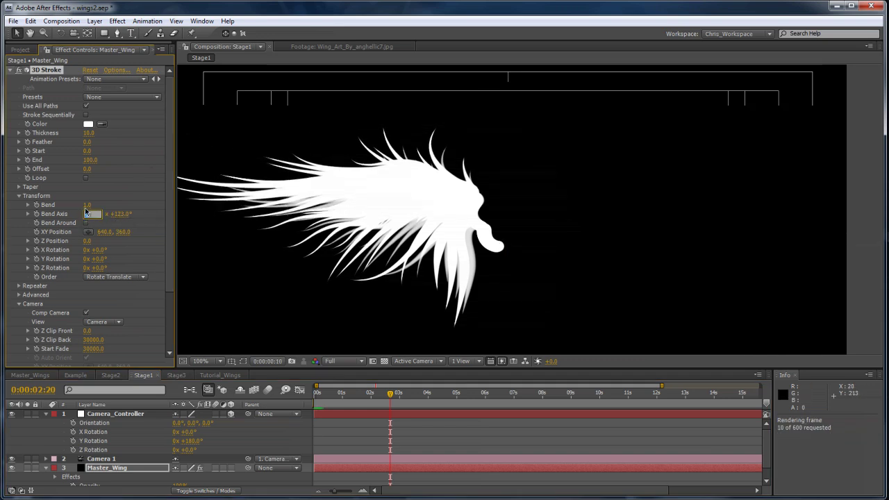
{"action": "left_click", "coordinate": [88, 206]}
{"action": "type", "text": "0"}
{"action": "key", "text": "Return"}
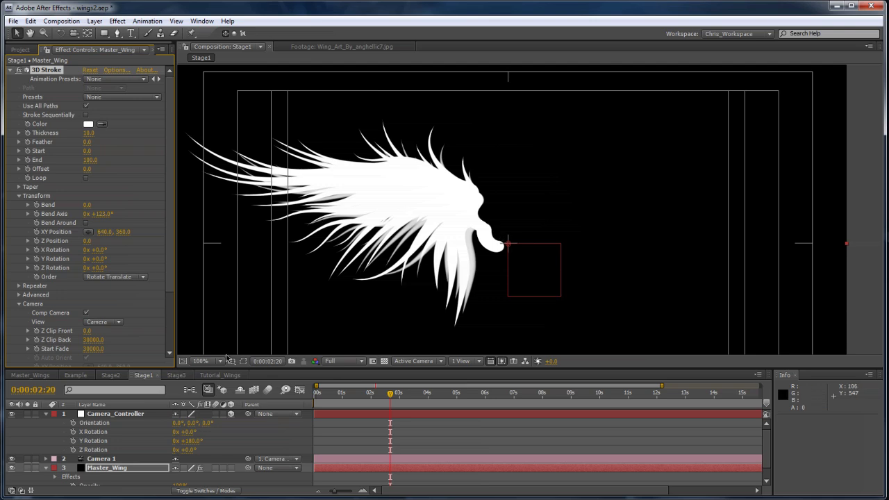
Step: Add a new null object to the Stage1 composition and give it a blue label colour
{"action": "left_click", "coordinate": [96, 22]}
{"action": "mouse_move", "coordinate": [118, 33]}
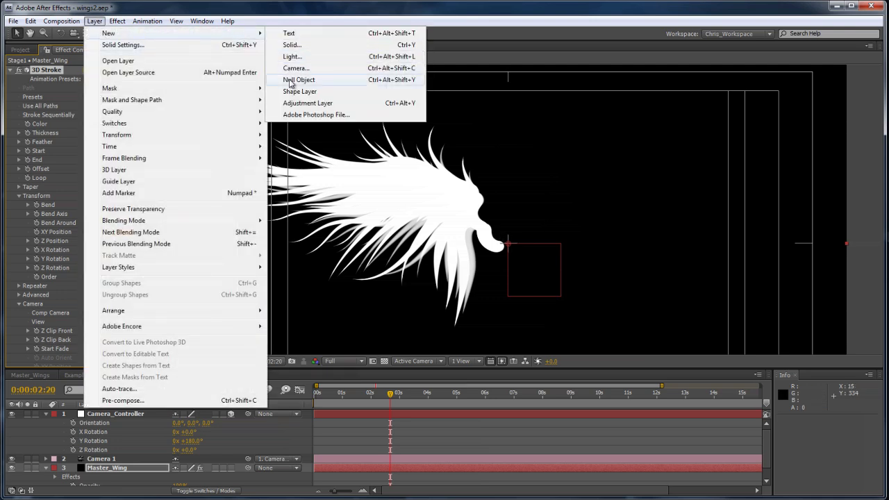
{"action": "left_click", "coordinate": [298, 80]}
{"action": "left_click", "coordinate": [53, 415]}
{"action": "left_click", "coordinate": [55, 420]}
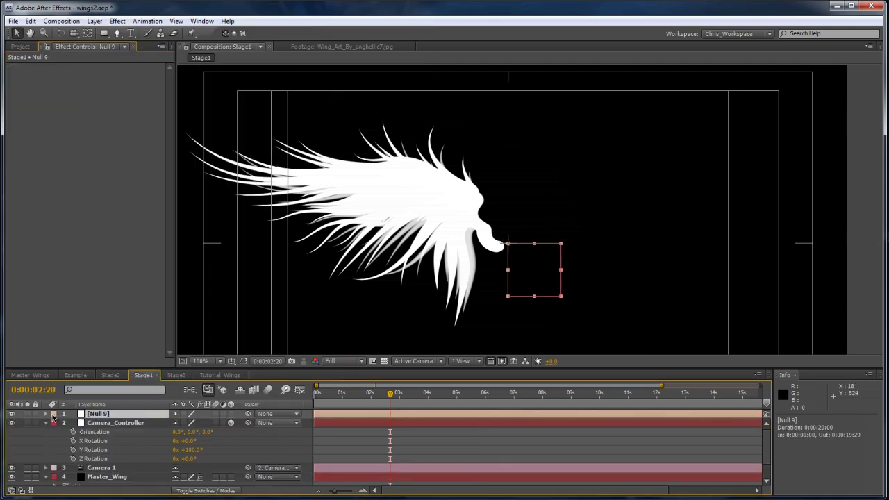
{"action": "left_click", "coordinate": [54, 414]}
{"action": "left_click", "coordinate": [89, 330]}
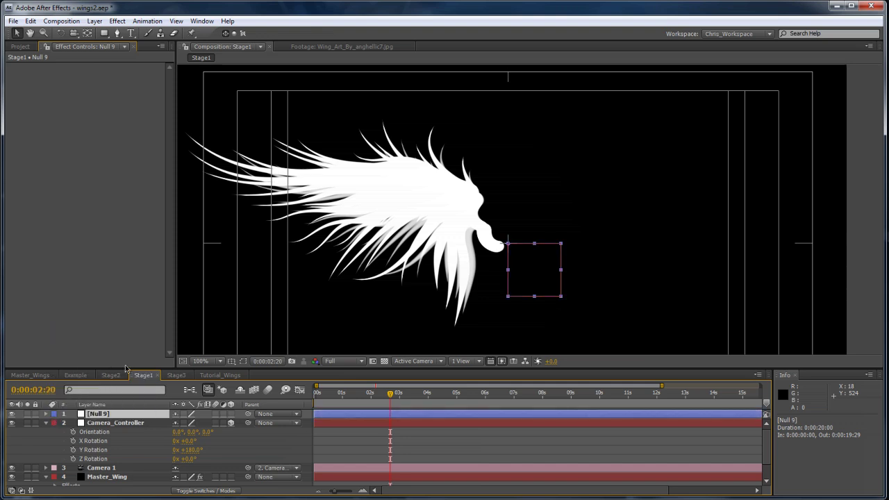
Step: Centre the new null's Anchor Point by setting it to 50, 50
{"action": "key", "text": "a"}
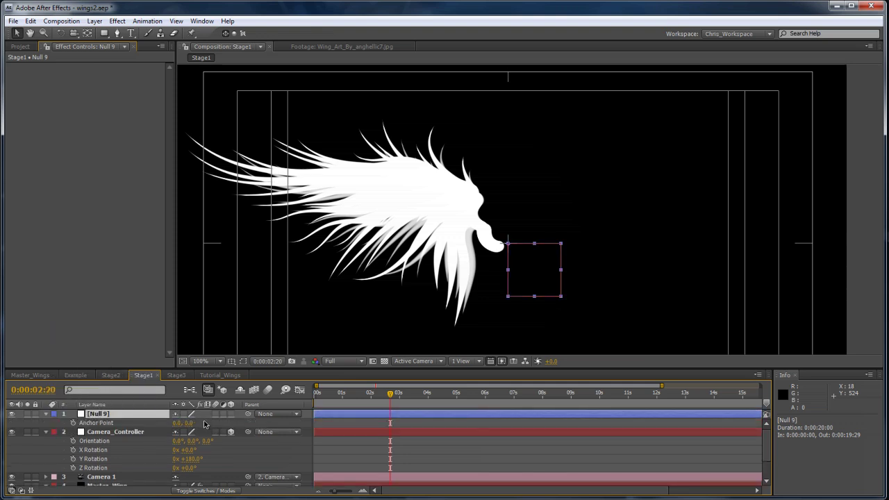
{"action": "left_click", "coordinate": [205, 424]}
{"action": "left_click", "coordinate": [181, 423]}
{"action": "type", "text": "50"}
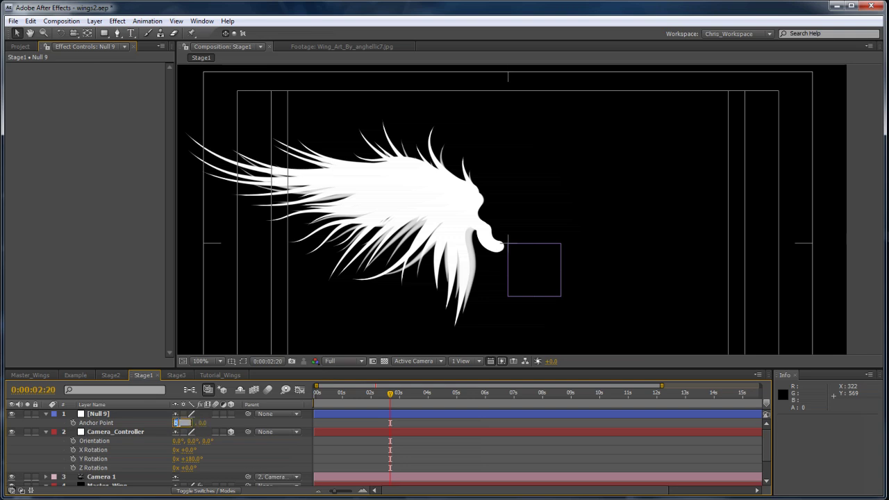
{"action": "left_click", "coordinate": [204, 427]}
{"action": "left_click", "coordinate": [192, 423]}
{"action": "type", "text": "50"}
{"action": "key", "text": "Return"}
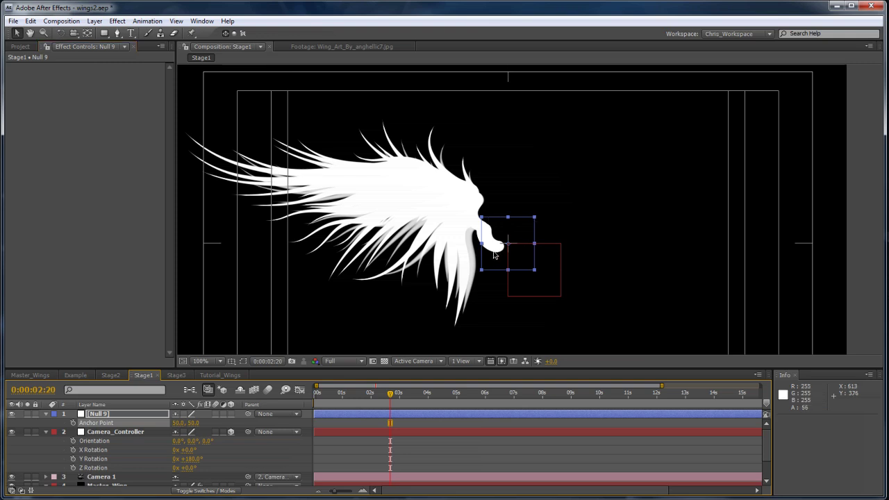
Step: Make the new null a 3D layer and collapse its properties and those of Camera_Controller
{"action": "left_click", "coordinate": [231, 414]}
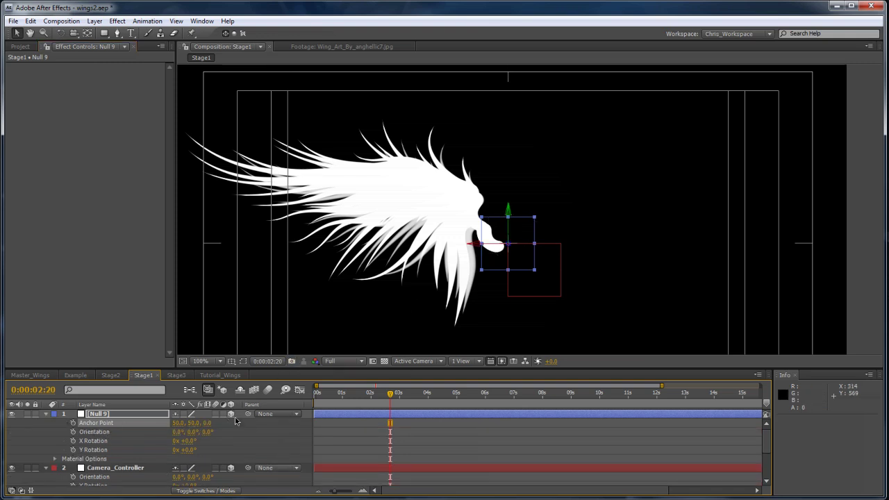
{"action": "left_click", "coordinate": [45, 415]}
{"action": "left_click", "coordinate": [46, 423]}
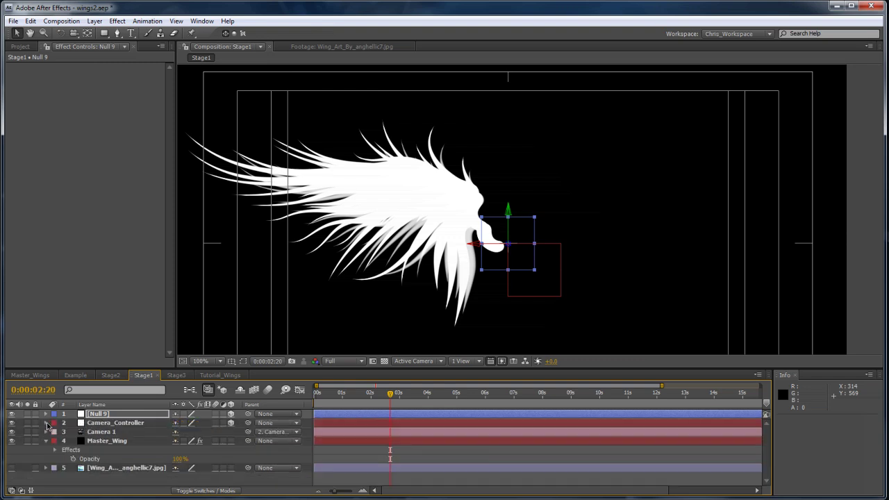
Step: Add default expressions to Start, End, Bend and Bend Axis in Master_Wing's 3D Stroke
{"action": "left_click", "coordinate": [110, 441]}
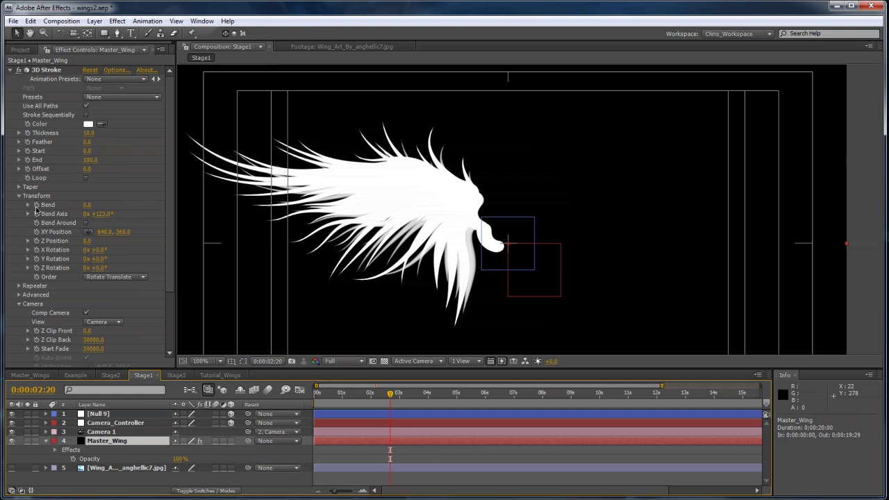
{"action": "left_click", "coordinate": [28, 151], "text": "alt"}
{"action": "left_click", "coordinate": [28, 160], "text": "alt"}
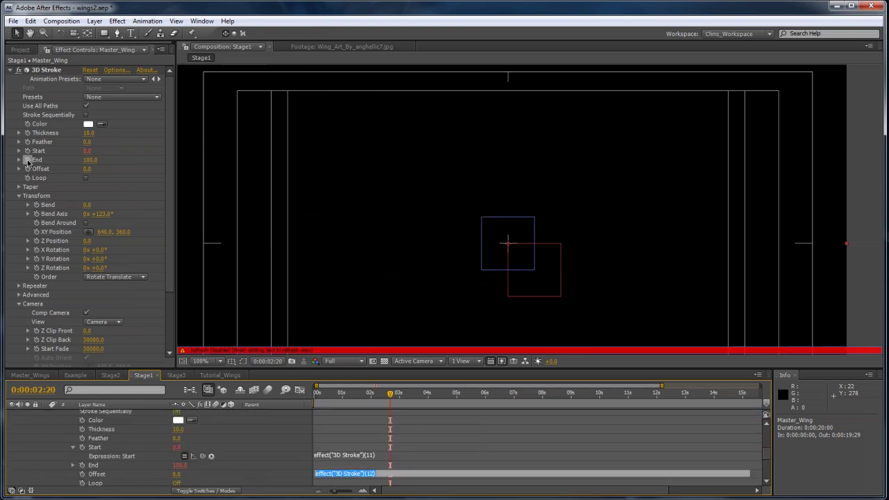
{"action": "left_click", "coordinate": [36, 205], "text": "alt"}
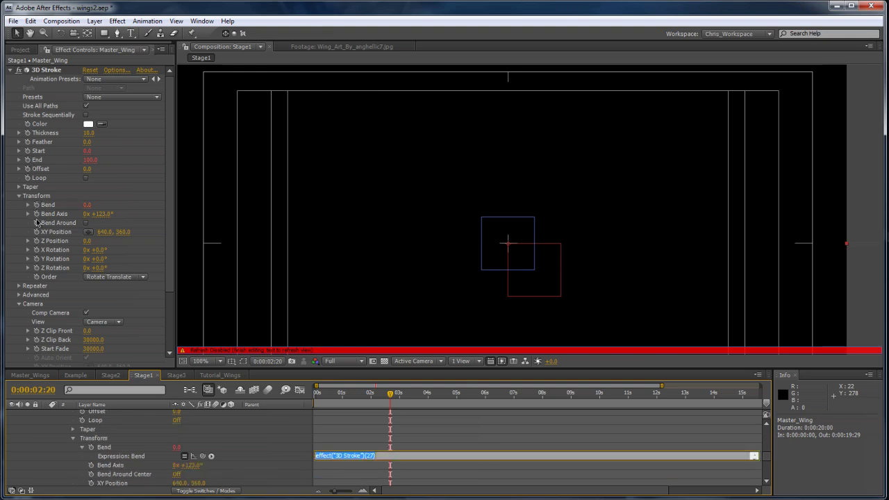
{"action": "left_click", "coordinate": [36, 214], "text": "alt"}
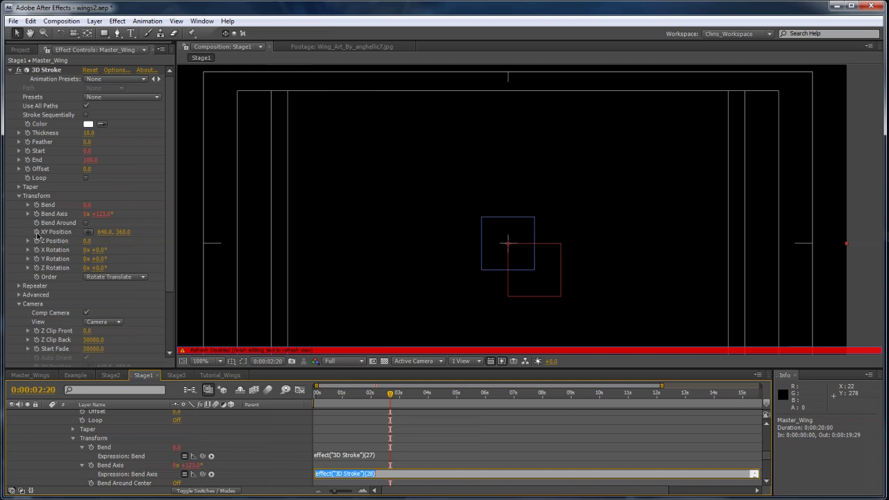
Step: Add default expressions to XY Position, Z Position and the X, Y and Z Rotation of Master_Wing's 3D Stroke
{"action": "left_click", "coordinate": [36, 233], "text": "alt"}
{"action": "left_click", "coordinate": [36, 241], "text": "alt"}
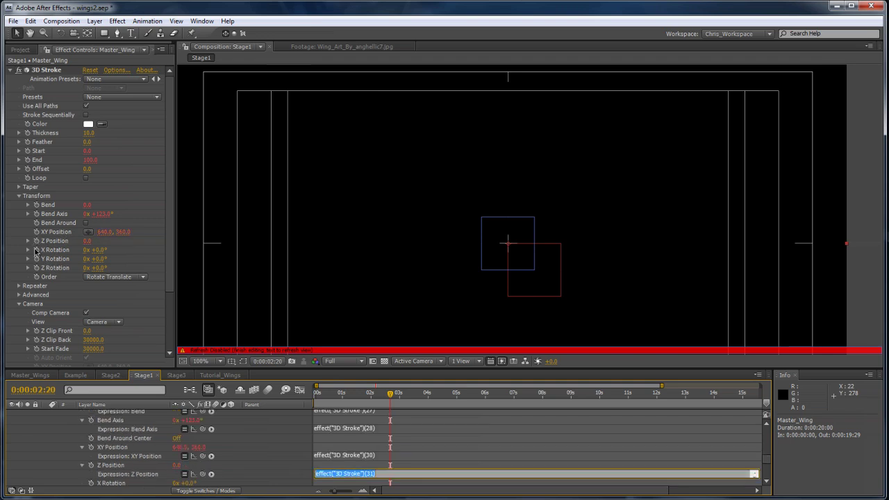
{"action": "left_click", "coordinate": [37, 251], "text": "alt"}
{"action": "left_click", "coordinate": [36, 259], "text": "alt"}
{"action": "left_click", "coordinate": [36, 269], "text": "alt"}
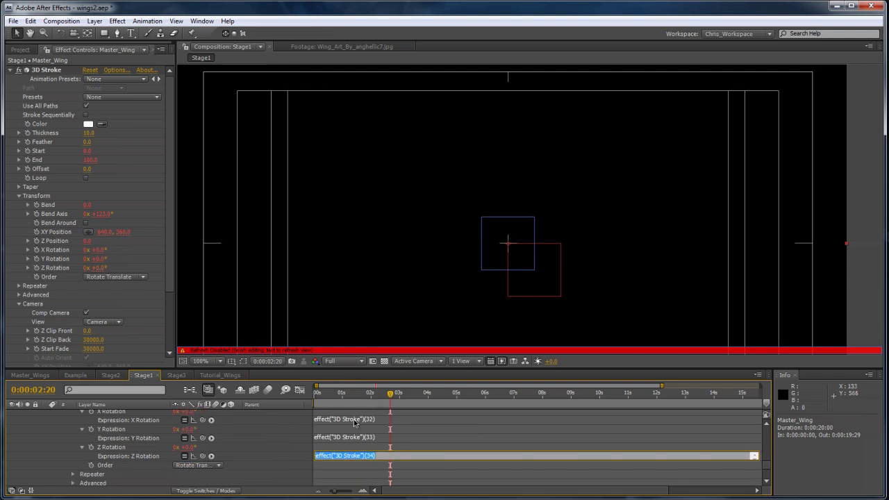
{"action": "left_click", "coordinate": [340, 436]}
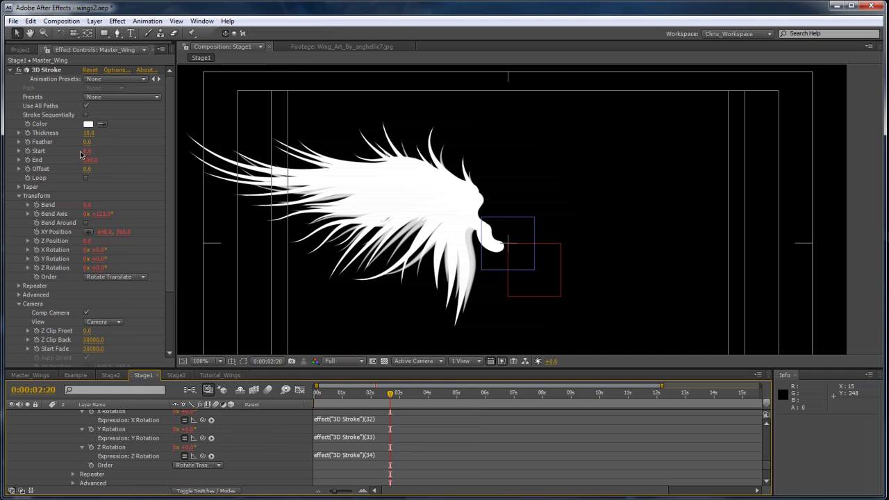
Step: Disable the Start and End expressions of Master_Wing's 3D Stroke
{"action": "scroll", "coordinate": [90, 436], "scroll_direction": "up", "scroll_amount": 3}
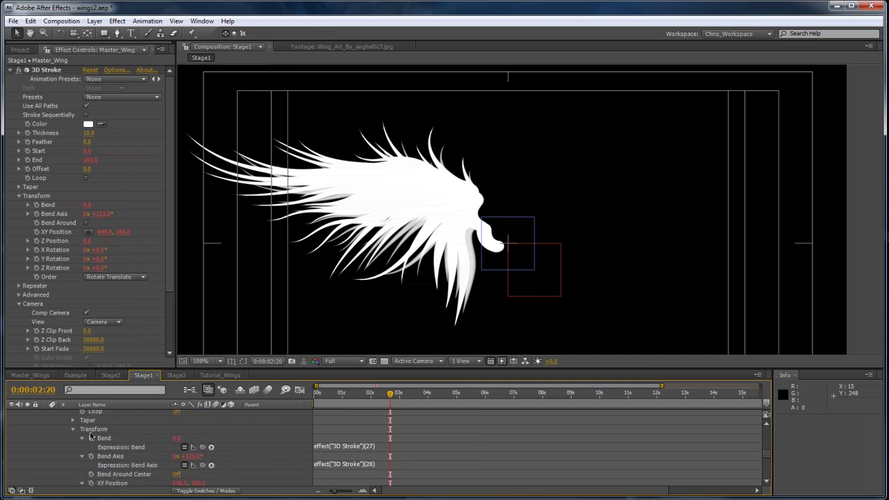
{"action": "scroll", "coordinate": [187, 459], "scroll_direction": "up", "scroll_amount": 4}
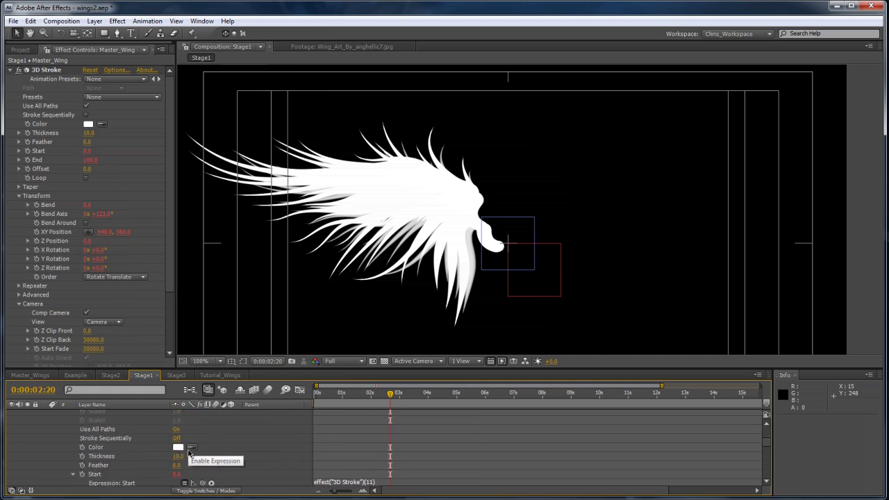
{"action": "scroll", "coordinate": [195, 479], "scroll_direction": "down", "scroll_amount": 1}
{"action": "left_click", "coordinate": [184, 455]}
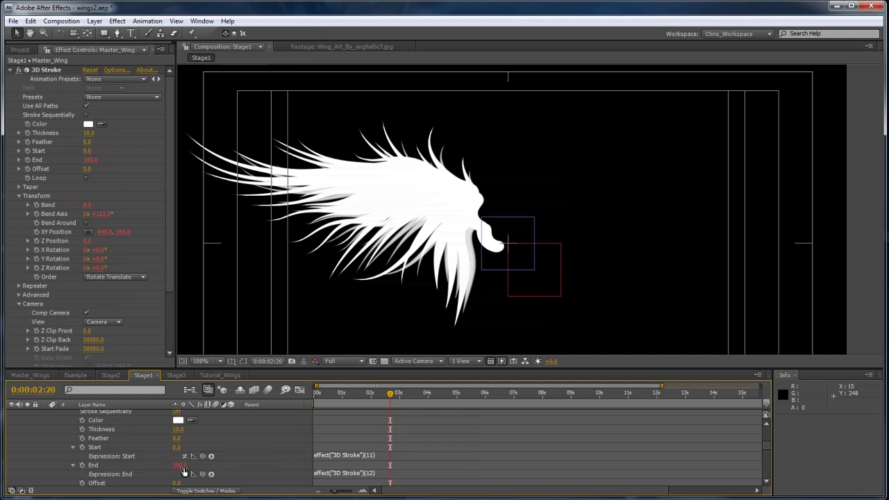
{"action": "left_click", "coordinate": [185, 475]}
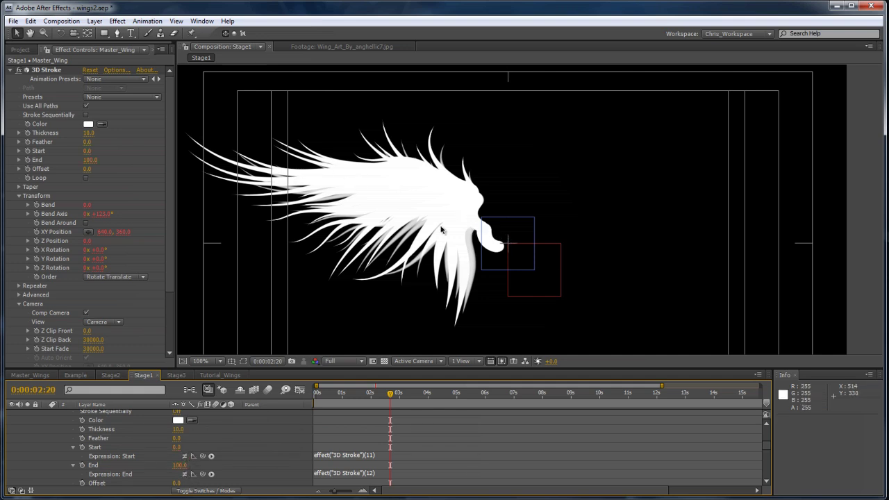
Step: Try a lower End value on the wing's stroke, undo it, and re-enable the Start and End expressions
{"action": "scroll", "coordinate": [107, 148], "scroll_direction": "down", "scroll_amount": 1}
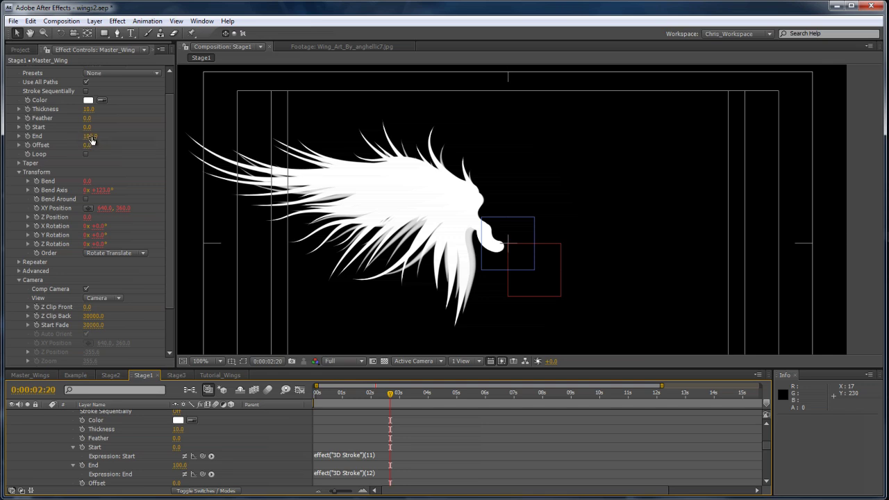
{"action": "mouse_move", "coordinate": [83, 138]}
{"action": "left_mouse_down"}
{"action": "mouse_move", "coordinate": [60, 146]}
{"action": "mouse_move", "coordinate": [115, 151]}
{"action": "mouse_move", "coordinate": [101, 152]}
{"action": "mouse_move", "coordinate": [110, 152]}
{"action": "mouse_move", "coordinate": [103, 141]}
{"action": "left_mouse_up"}
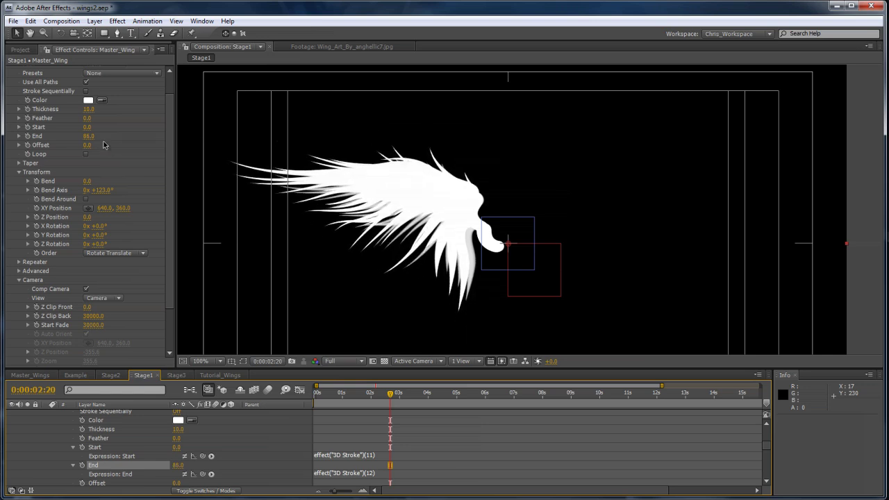
{"action": "key", "text": "ctrl+z"}
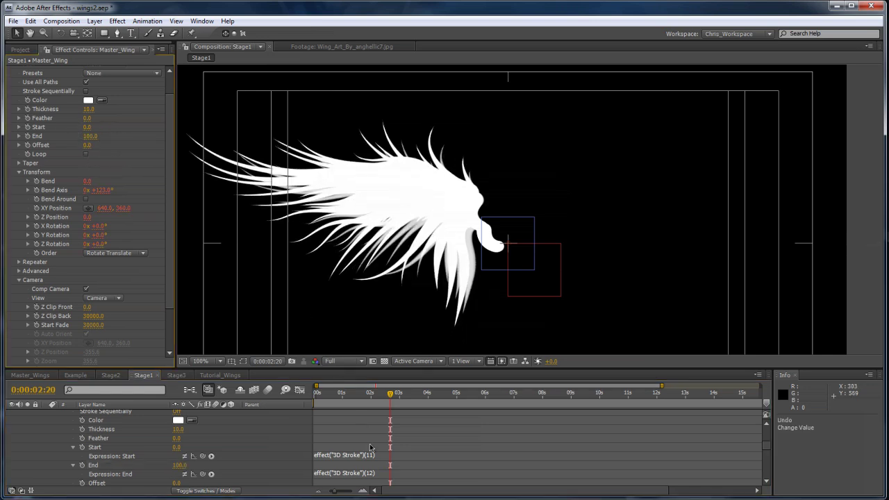
{"action": "left_click", "coordinate": [184, 456]}
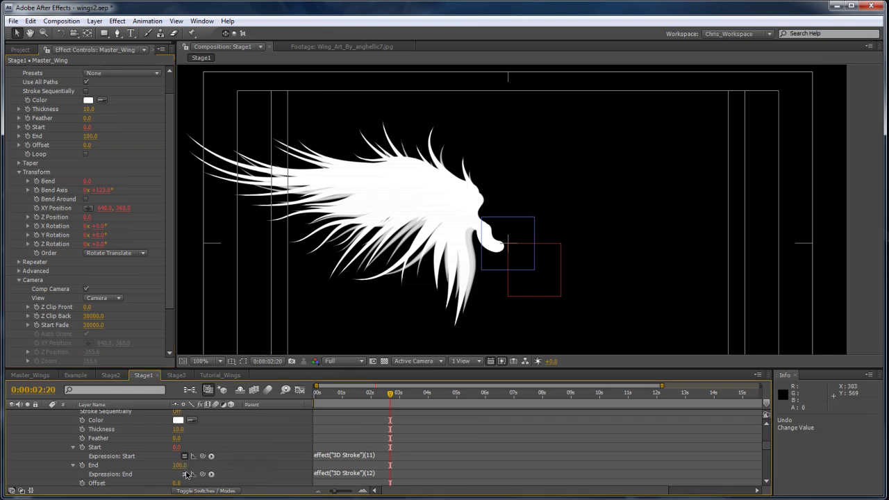
Step: Show the Position and rotation properties of Null 9 and enlarge the timeline area
{"action": "scroll", "coordinate": [217, 445], "scroll_direction": "up", "scroll_amount": 3}
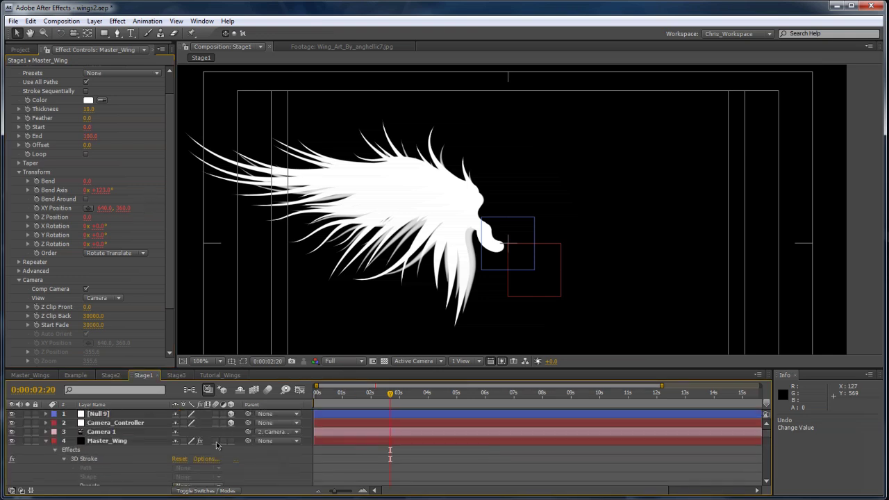
{"action": "left_click", "coordinate": [97, 414]}
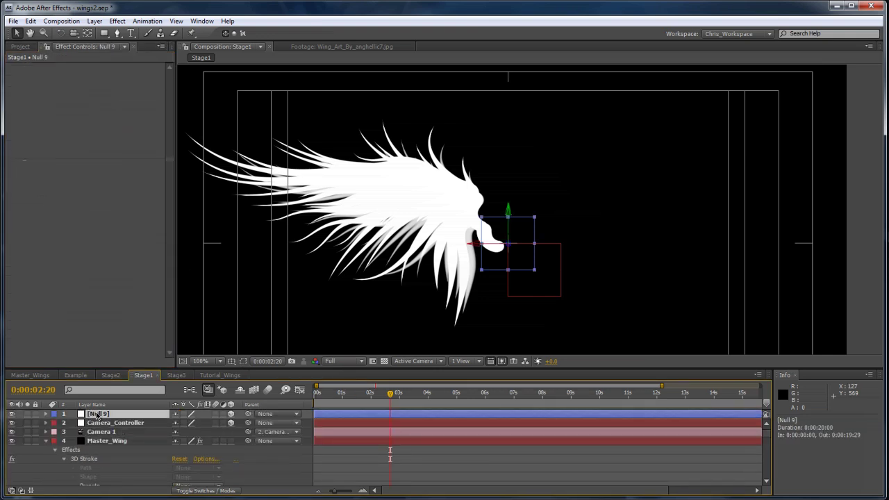
{"action": "key", "text": "p"}
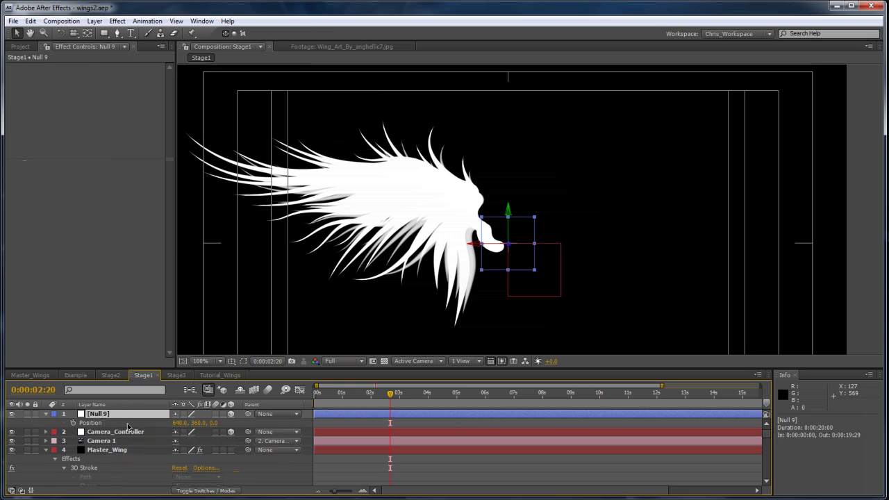
{"action": "key", "text": "shift+r"}
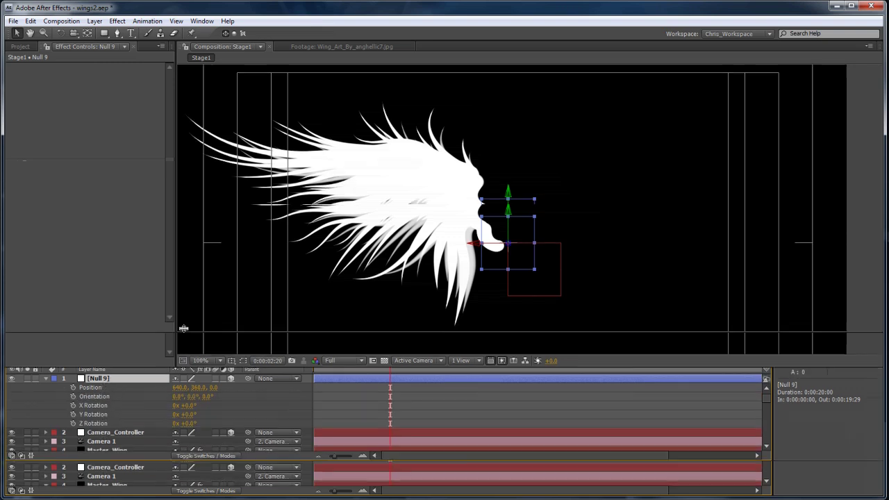
{"action": "left_click_drag", "start_coordinate": [180, 368], "coordinate": [186, 231]}
Step: Link the XY Position expression of Master_Wing's 3D Stroke to Null 9's Position, and the Z Position expression to its Z position value
{"action": "left_click", "coordinate": [111, 347]}
{"action": "scroll", "coordinate": [347, 413], "scroll_direction": "down", "scroll_amount": 10}
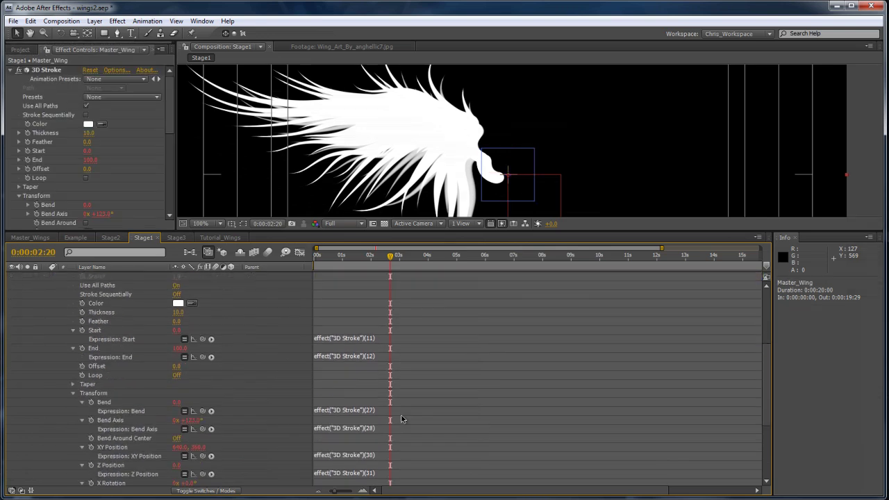
{"action": "scroll", "coordinate": [379, 366], "scroll_direction": "up", "scroll_amount": 3}
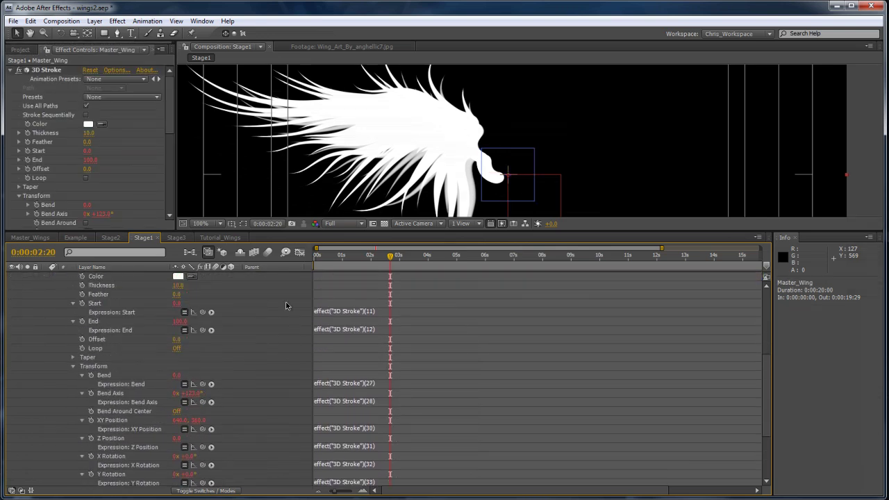
{"action": "left_click", "coordinate": [350, 383]}
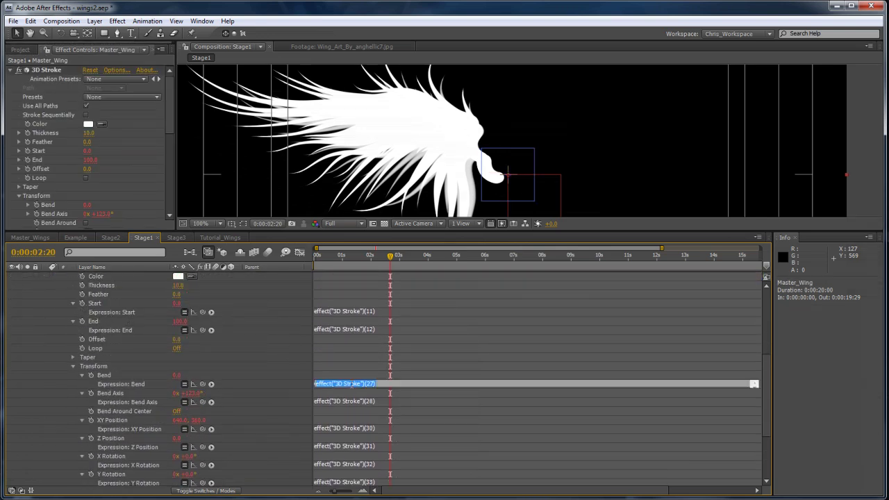
{"action": "left_click", "coordinate": [339, 429]}
{"action": "left_click", "coordinate": [332, 429]}
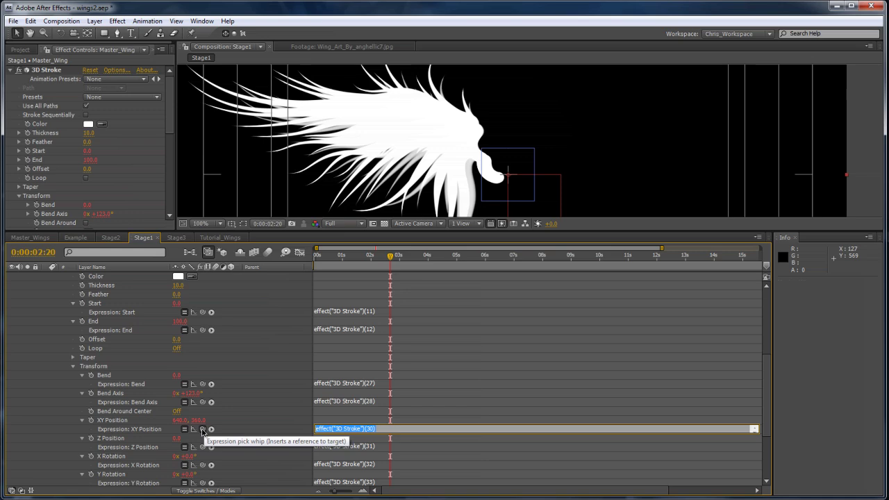
{"action": "left_click_drag", "start_coordinate": [202, 429], "coordinate": [89, 289]}
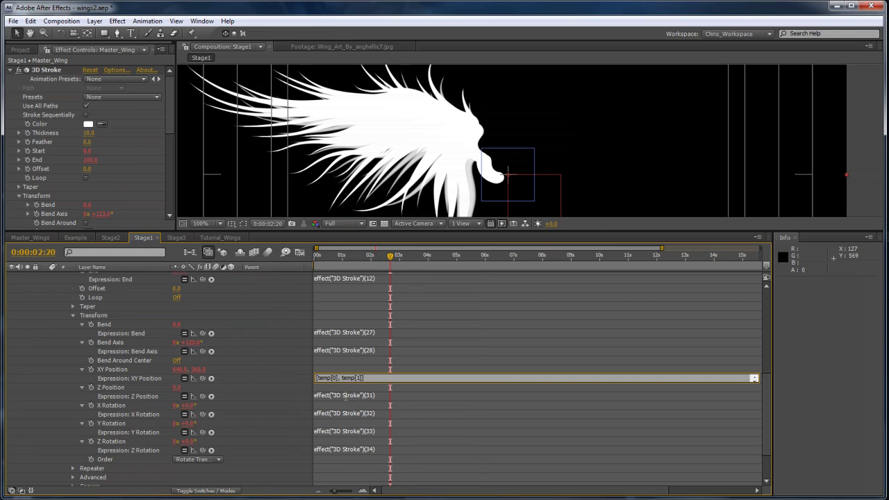
{"action": "left_click", "coordinate": [346, 396]}
{"action": "left_click_drag", "start_coordinate": [201, 397], "coordinate": [215, 289]}
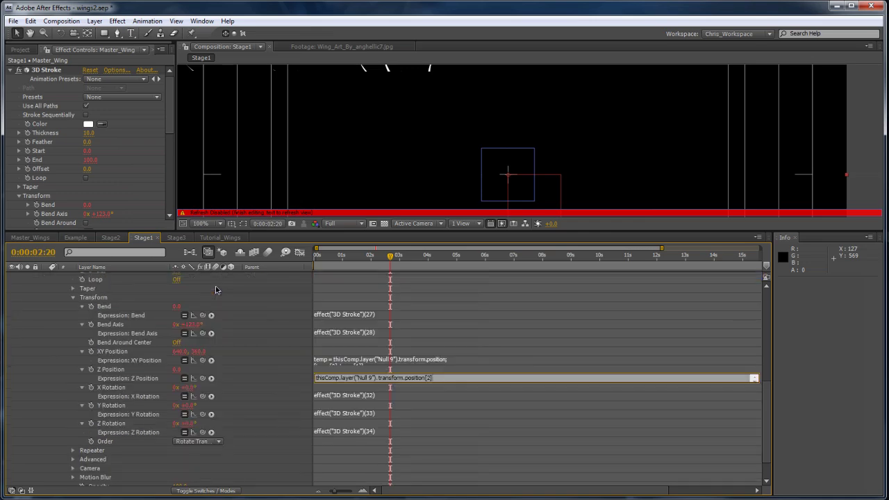
Step: Link the stroke's X Rotation and Y Rotation expressions to the matching X and Y Rotation of Null 9
{"action": "left_click", "coordinate": [324, 396]}
{"action": "left_click_drag", "start_coordinate": [206, 397], "coordinate": [101, 305]}
{"action": "left_click", "coordinate": [331, 397]}
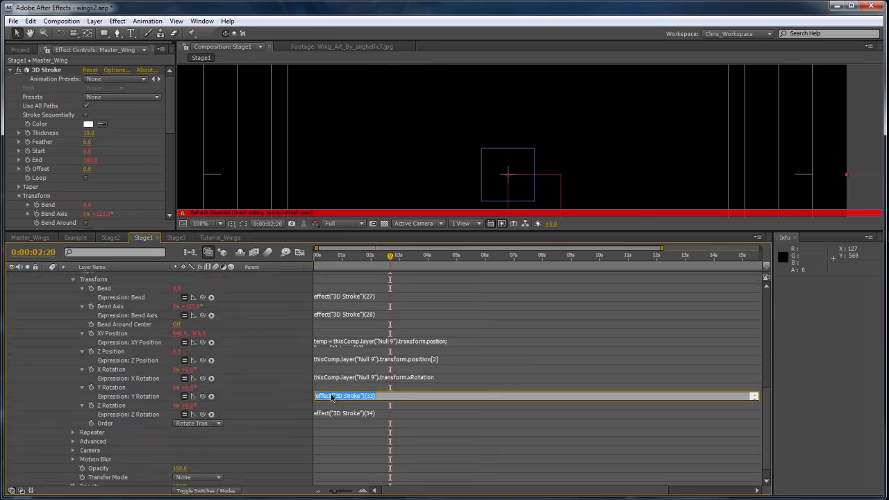
{"action": "left_click_drag", "start_coordinate": [205, 396], "coordinate": [87, 309]}
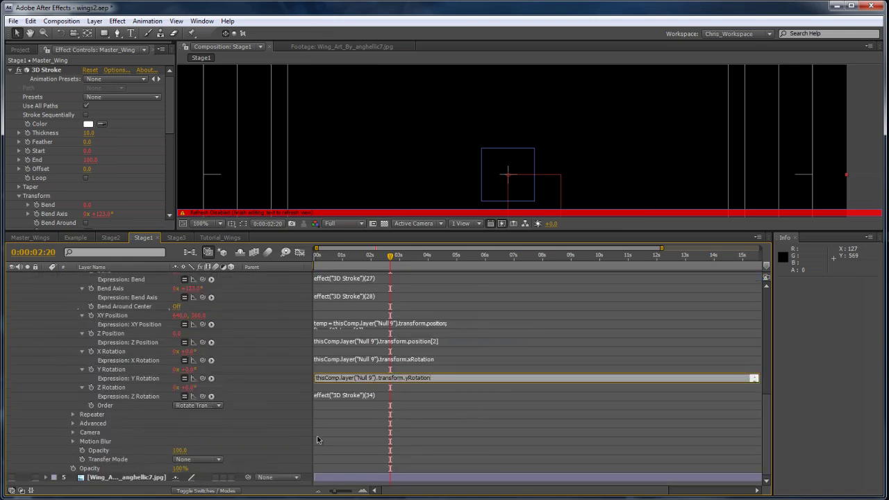
Step: Link the stroke's Z Rotation expression to the Z Rotation of Null 9
{"action": "left_click", "coordinate": [348, 397]}
{"action": "left_click_drag", "start_coordinate": [204, 396], "coordinate": [129, 278]}
{"action": "left_click", "coordinate": [495, 324]}
{"action": "left_click", "coordinate": [450, 299]}
{"action": "scroll", "coordinate": [443, 296], "scroll_direction": "up", "scroll_amount": 7}
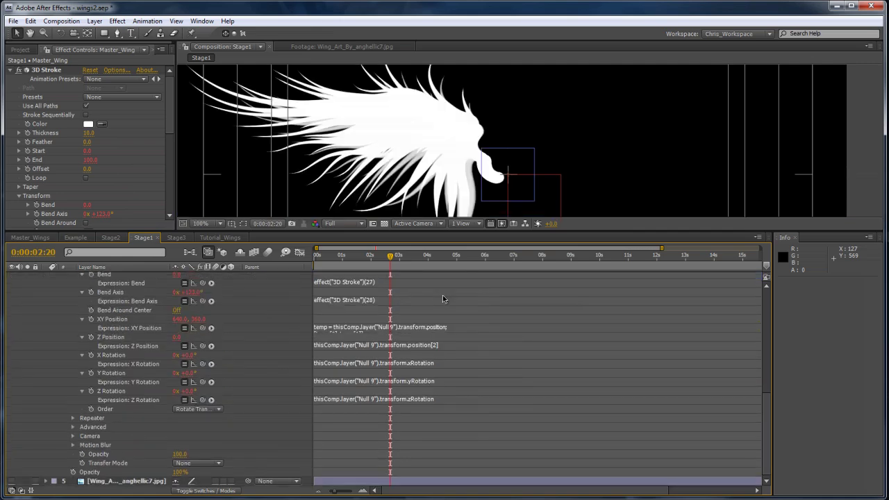
{"action": "scroll", "coordinate": [534, 164], "scroll_direction": "up", "scroll_amount": 2}
{"action": "scroll", "coordinate": [524, 164], "scroll_direction": "down", "scroll_amount": 2}
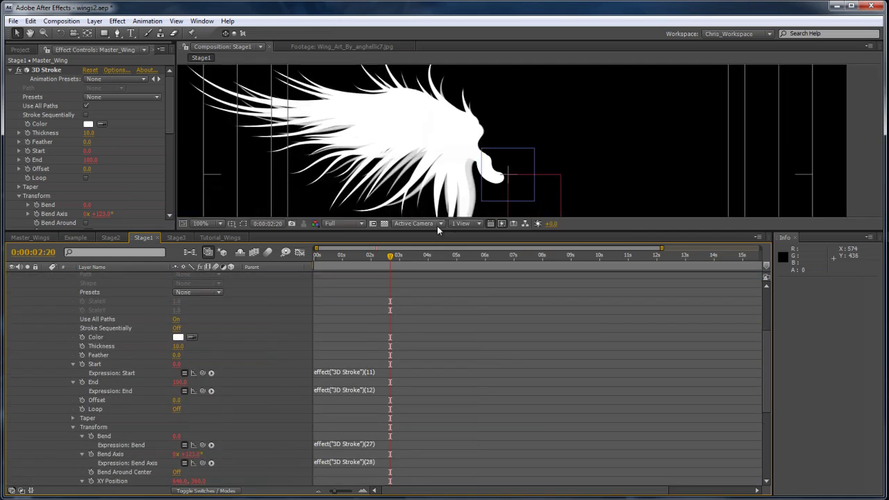
Step: Try rotating Null 9 and then moving it in an enlarged composition view, undoing each change
{"action": "left_click_drag", "start_coordinate": [440, 230], "coordinate": [440, 402]}
{"action": "left_click", "coordinate": [513, 247]}
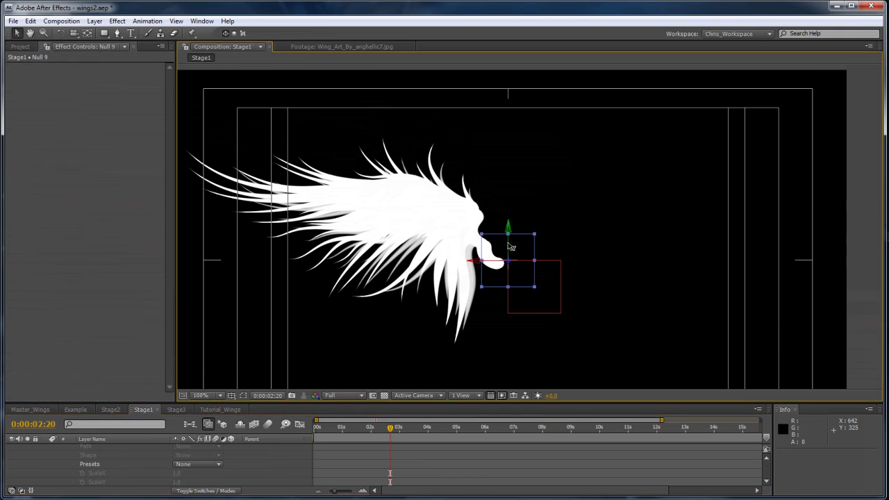
{"action": "scroll", "coordinate": [152, 448], "scroll_direction": "up", "scroll_amount": 5}
{"action": "key", "text": "r"}
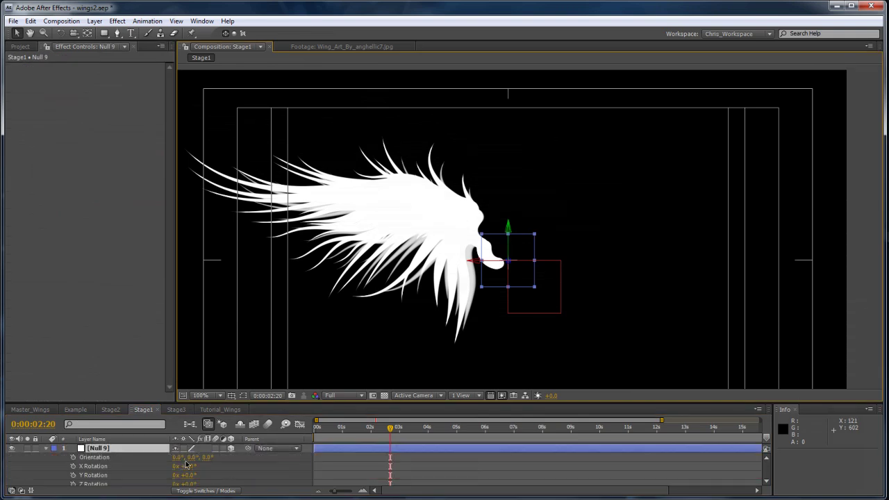
{"action": "mouse_move", "coordinate": [188, 474]}
{"action": "left_mouse_down"}
{"action": "mouse_move", "coordinate": [240, 478]}
{"action": "mouse_move", "coordinate": [180, 485]}
{"action": "left_mouse_up"}
{"action": "key", "text": "ctrl+z"}
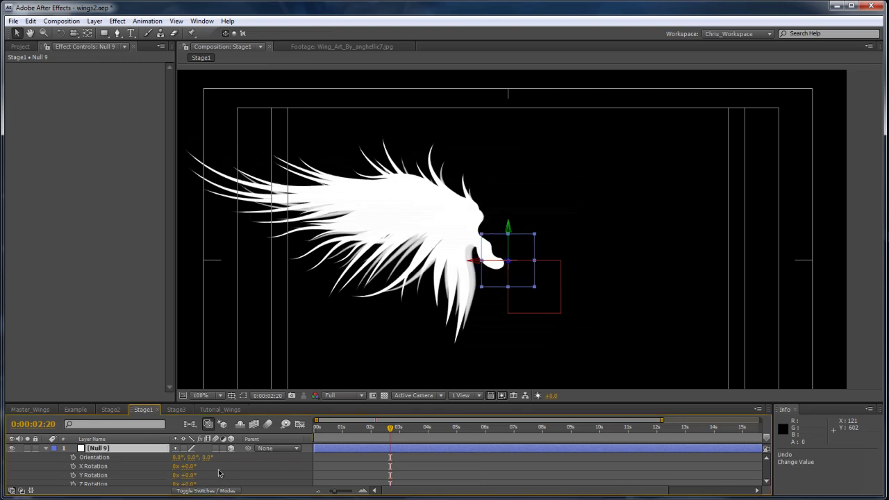
{"action": "left_click_drag", "start_coordinate": [508, 258], "coordinate": [506, 285]}
{"action": "key", "text": "ctrl+z"}
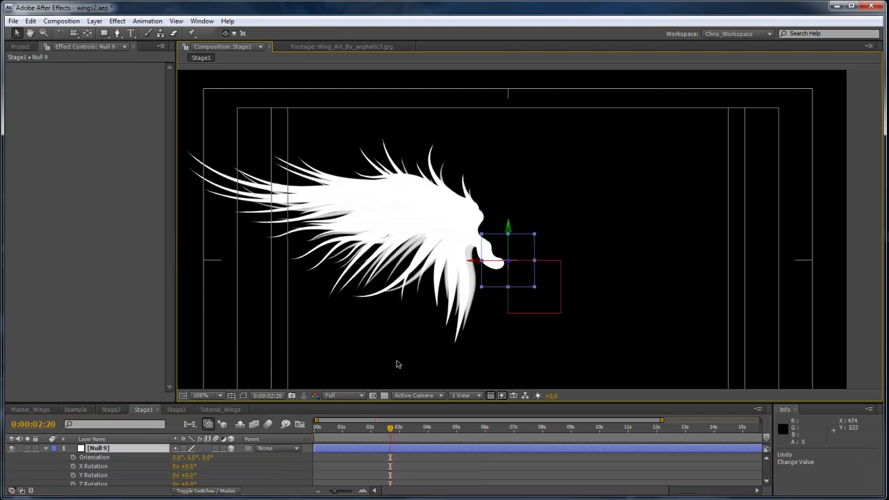
Step: Add a Slider Control to Null 9 and duplicate it twice
{"action": "left_click_drag", "start_coordinate": [177, 403], "coordinate": [177, 313]}
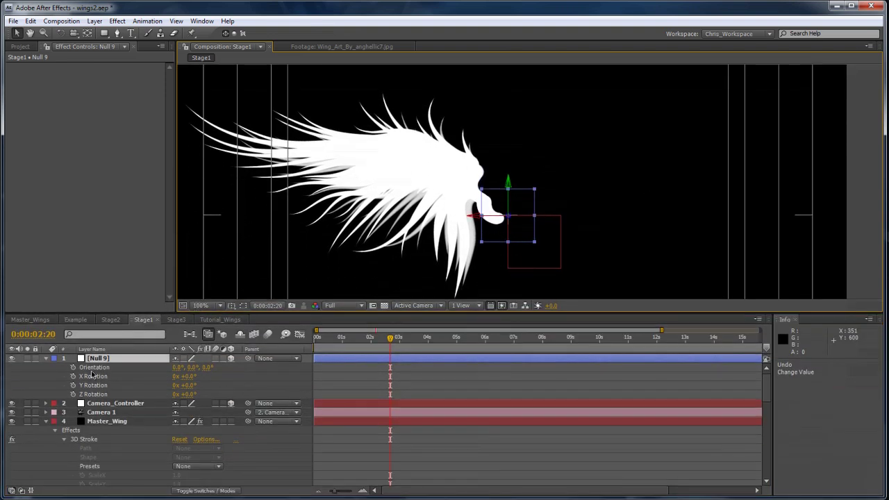
{"action": "left_click", "coordinate": [117, 21]}
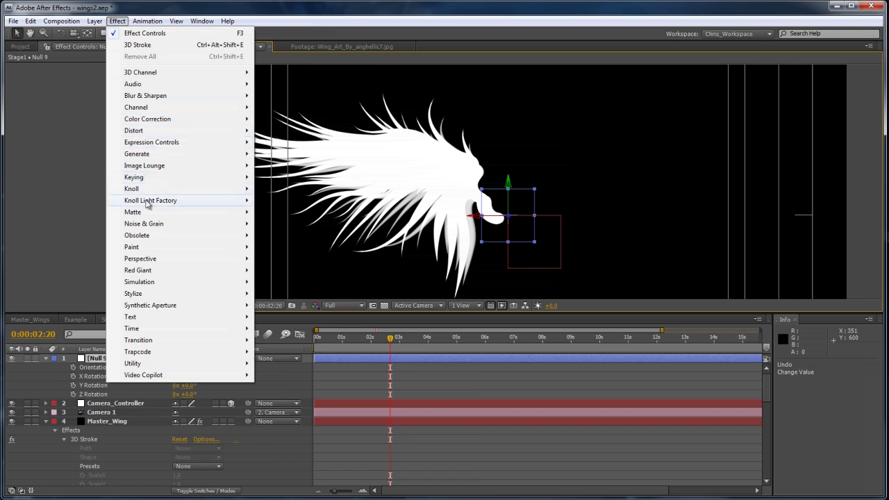
{"action": "mouse_move", "coordinate": [160, 142]}
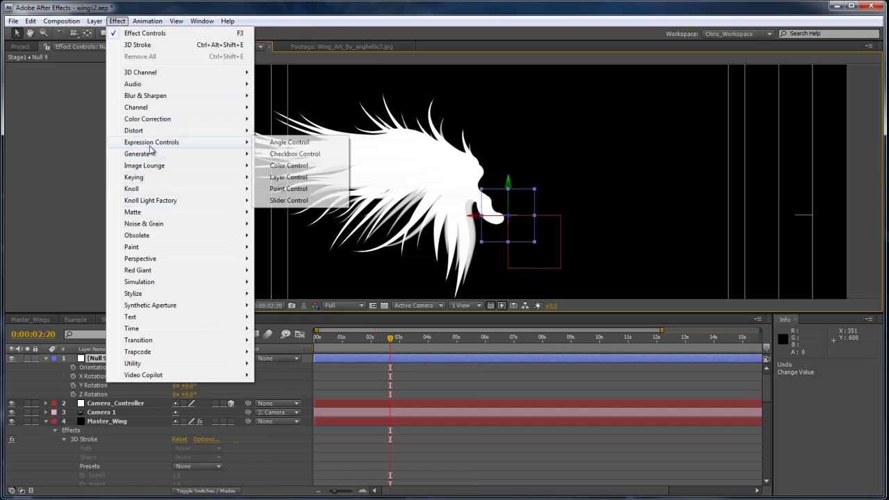
{"action": "left_click", "coordinate": [289, 201]}
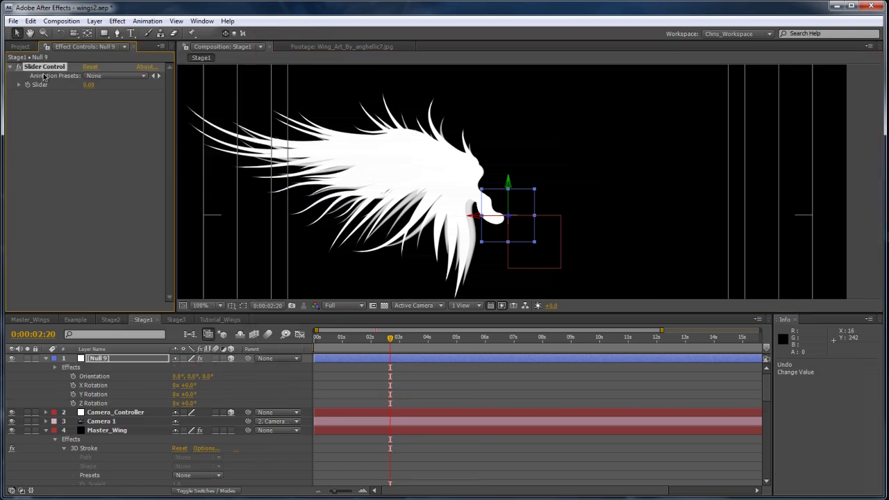
{"action": "key", "text": "ctrl+d"}
{"action": "key", "text": "ctrl+d"}
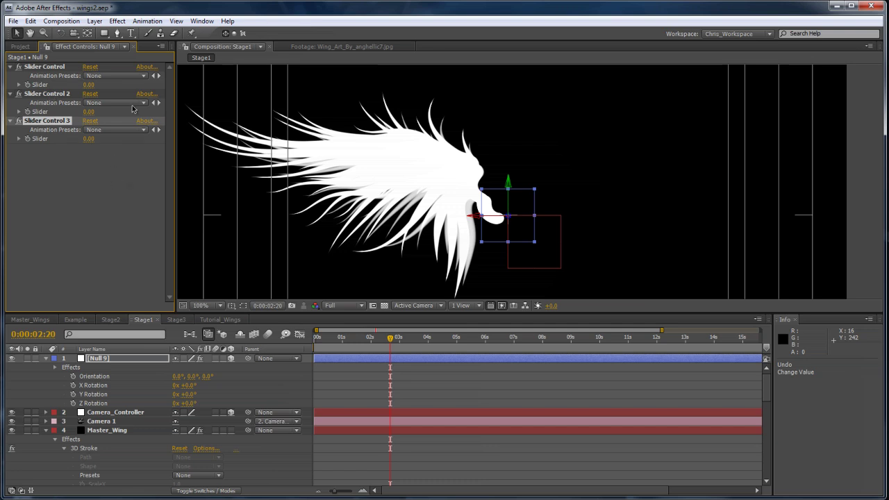
Step: Add an Angle Control to Null 9 below the three sliders
{"action": "left_click", "coordinate": [117, 21]}
{"action": "mouse_move", "coordinate": [195, 149]}
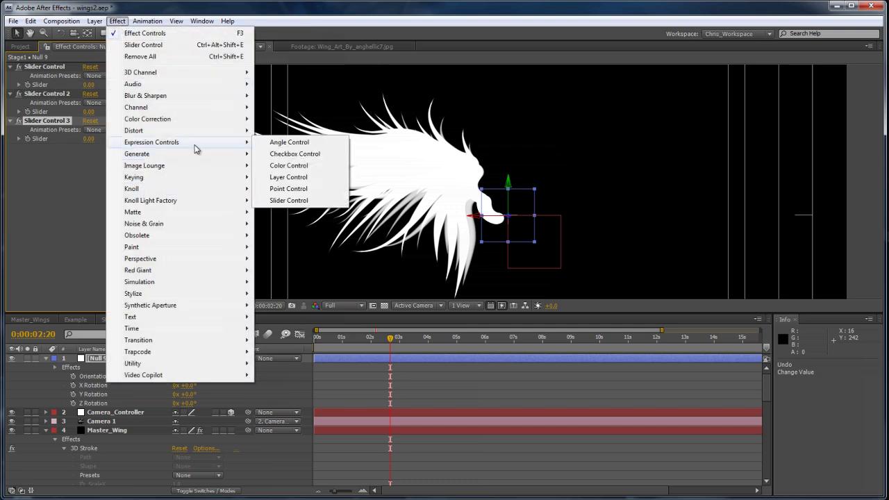
{"action": "left_click", "coordinate": [285, 143]}
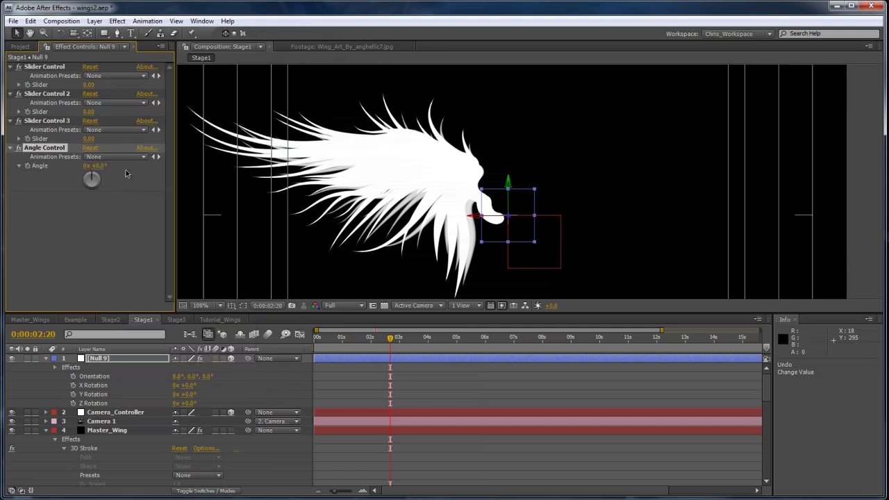
{"action": "left_click", "coordinate": [85, 245]}
{"action": "left_click", "coordinate": [103, 431]}
{"action": "scroll", "coordinate": [290, 438], "scroll_direction": "down", "scroll_amount": 10}
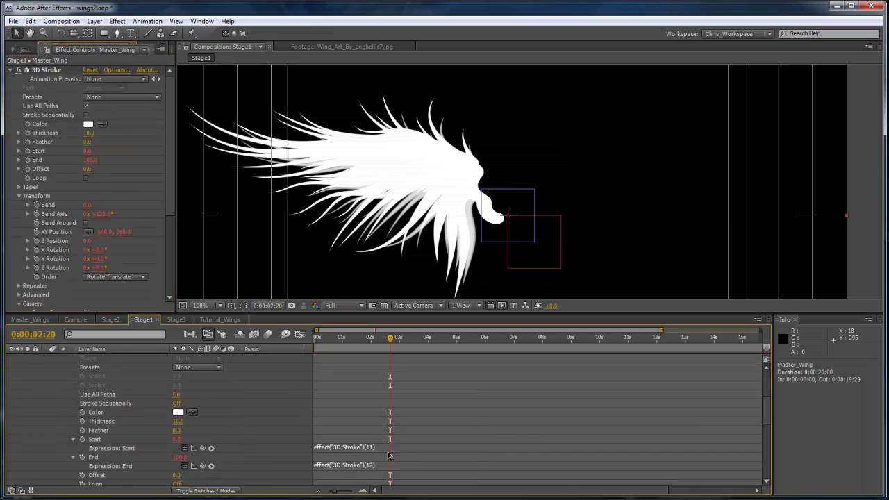
{"action": "scroll", "coordinate": [290, 437], "scroll_direction": "up", "scroll_amount": 5}
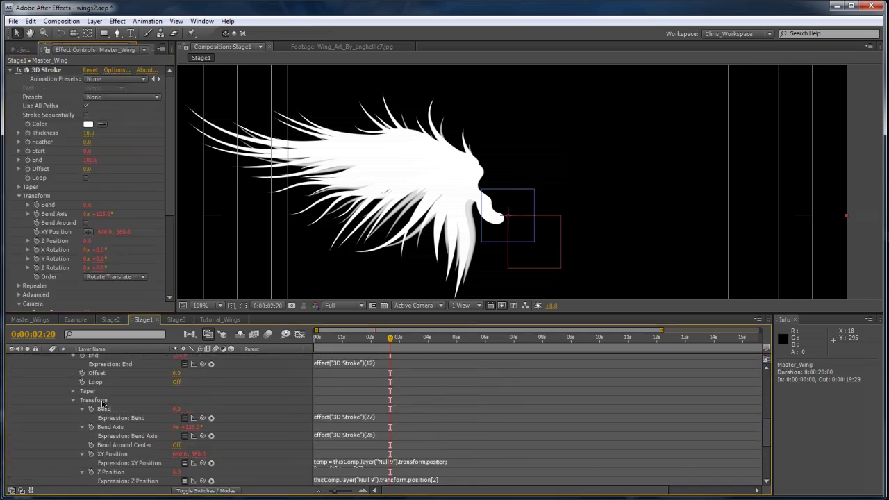
{"action": "left_click", "coordinate": [335, 436]}
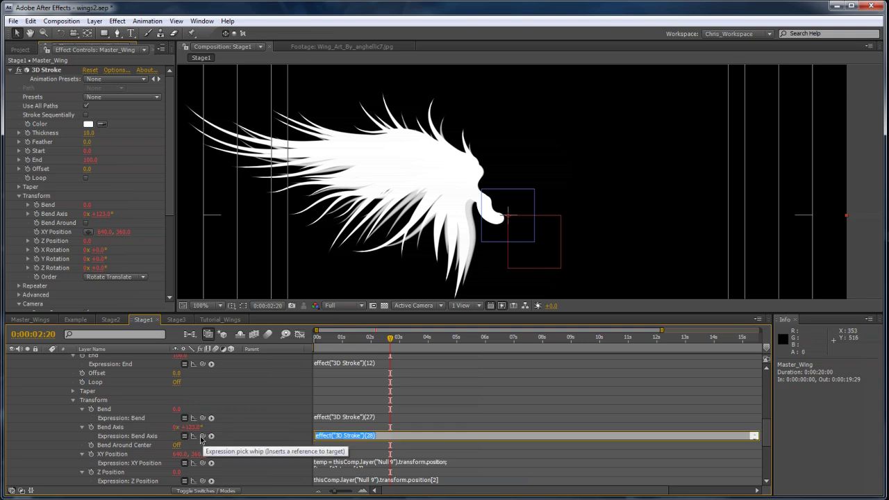
{"action": "scroll", "coordinate": [294, 412], "scroll_direction": "up", "scroll_amount": 8}
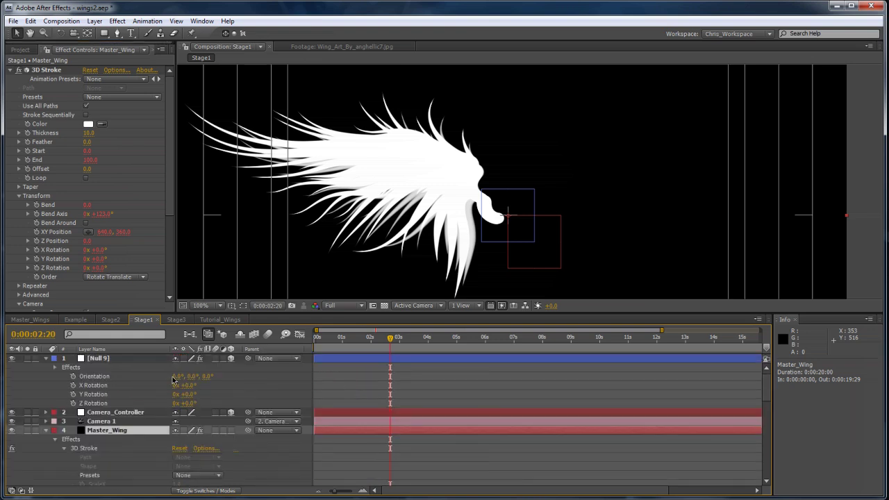
Step: Link the Bend Axis expression of Master_Wing's 3D Stroke to the Angle of Null 9's Angle Control
{"action": "left_click", "coordinate": [92, 360]}
{"action": "scroll", "coordinate": [403, 452], "scroll_direction": "down", "scroll_amount": 10}
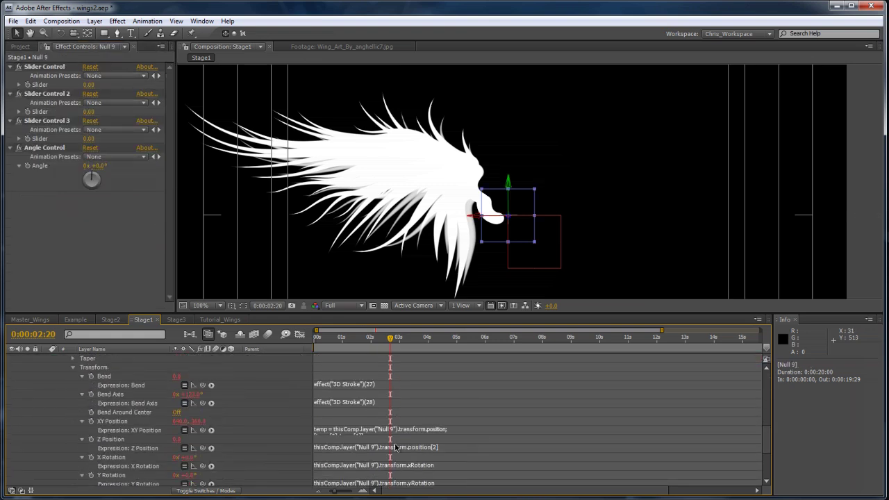
{"action": "left_click", "coordinate": [334, 403]}
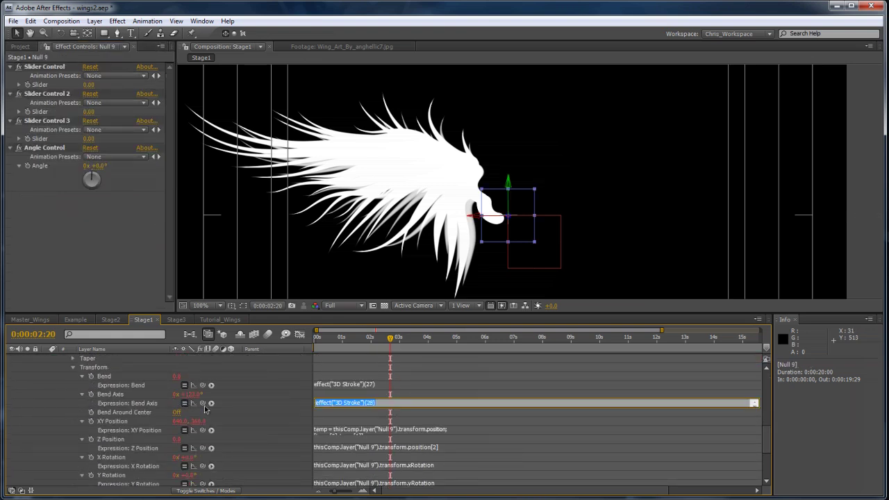
{"action": "left_click_drag", "start_coordinate": [203, 404], "coordinate": [42, 165]}
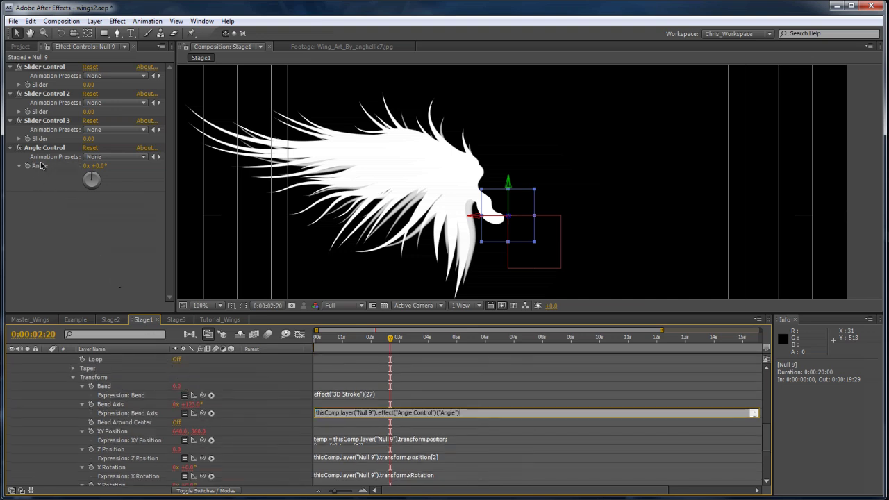
Step: Rename Null 9's Angle Control as Bend_Cyles
{"action": "left_click", "coordinate": [45, 148]}
{"action": "type", "text": "Be"}
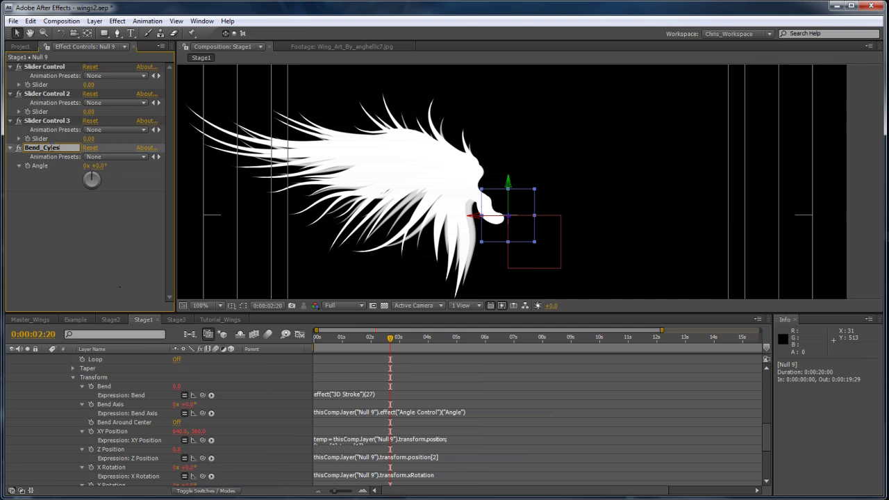
{"action": "type", "text": "nd_Cyles"}
{"action": "key", "text": "Return"}
Step: Rename Slider Control 3 on Null 9 as Bend_Value
{"action": "left_click", "coordinate": [48, 121]}
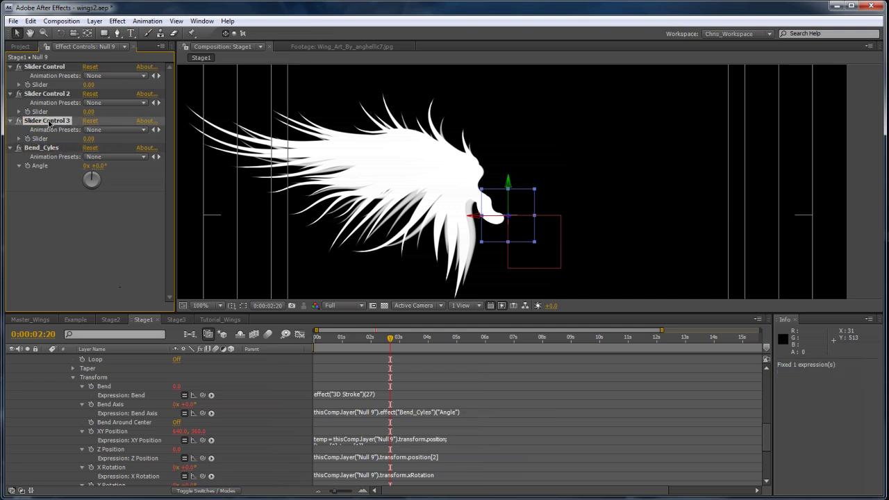
{"action": "key", "text": "Return"}
{"action": "type", "text": "B"}
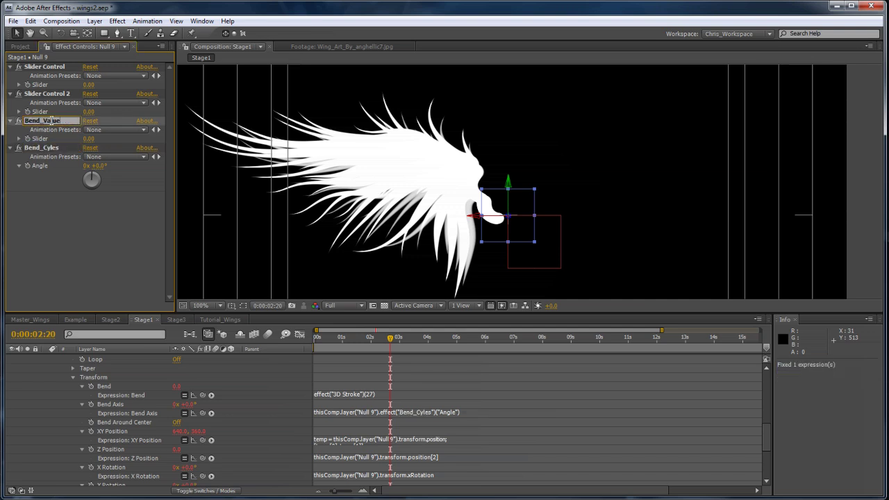
{"action": "type", "text": "end_Value"}
{"action": "key", "text": "Return"}
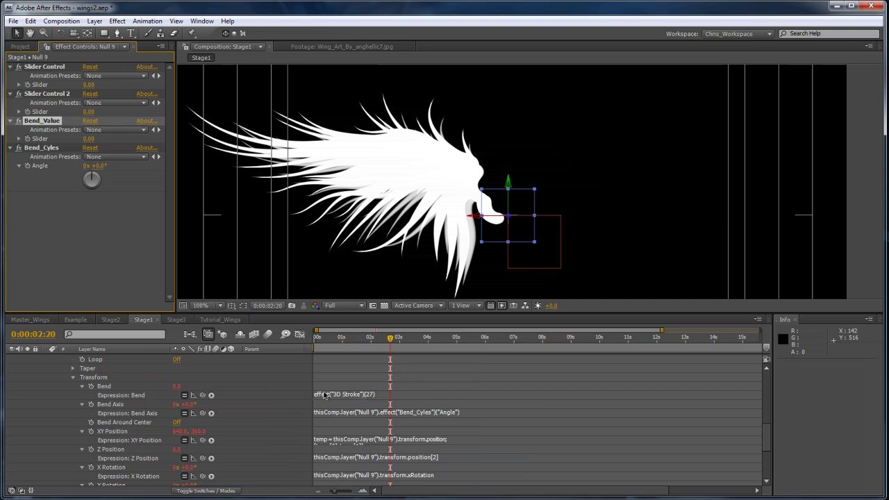
Step: Link the stroke's Bend expression to the Bend_Value slider, try out the slider and reset it to 0
{"action": "left_click", "coordinate": [343, 396]}
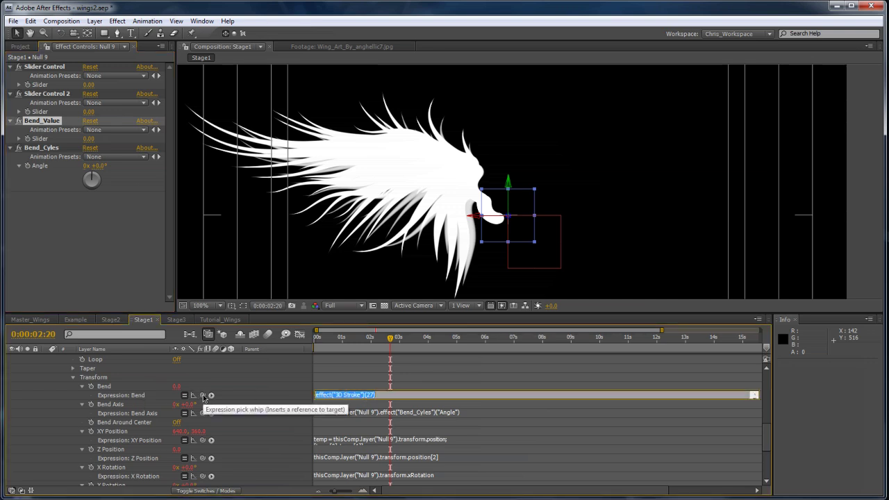
{"action": "left_click_drag", "start_coordinate": [202, 396], "coordinate": [89, 142]}
{"action": "left_click", "coordinate": [115, 210]}
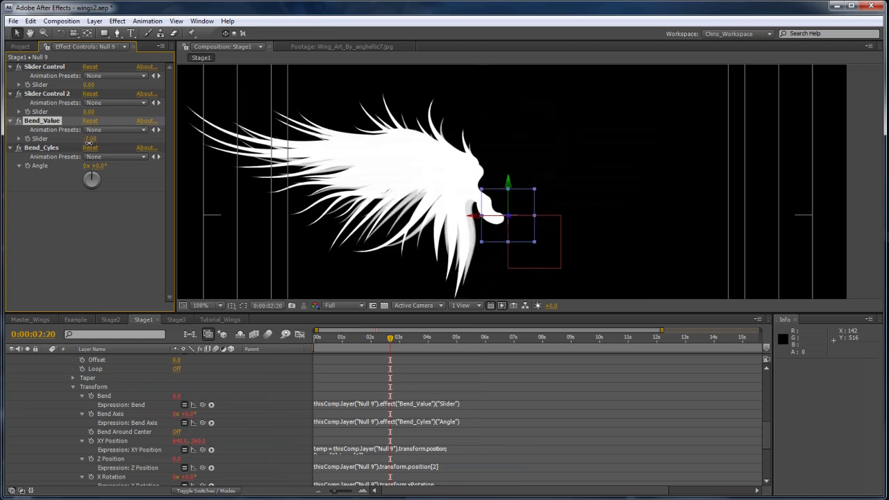
{"action": "left_click", "coordinate": [88, 140]}
{"action": "left_click", "coordinate": [52, 207]}
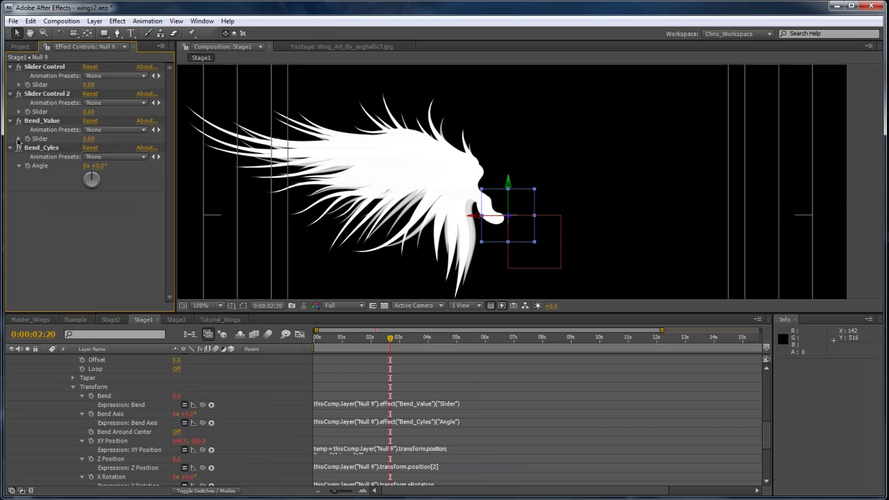
Step: Limit the Bend_Value slider's range to a maximum of 5 and leave the slider at 0
{"action": "left_click", "coordinate": [19, 139]}
{"action": "right_click", "coordinate": [87, 139]}
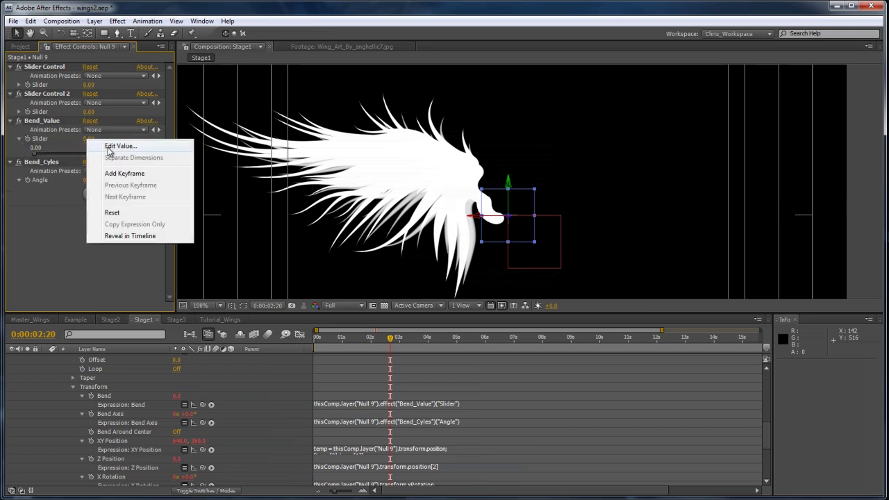
{"action": "left_click", "coordinate": [111, 147]}
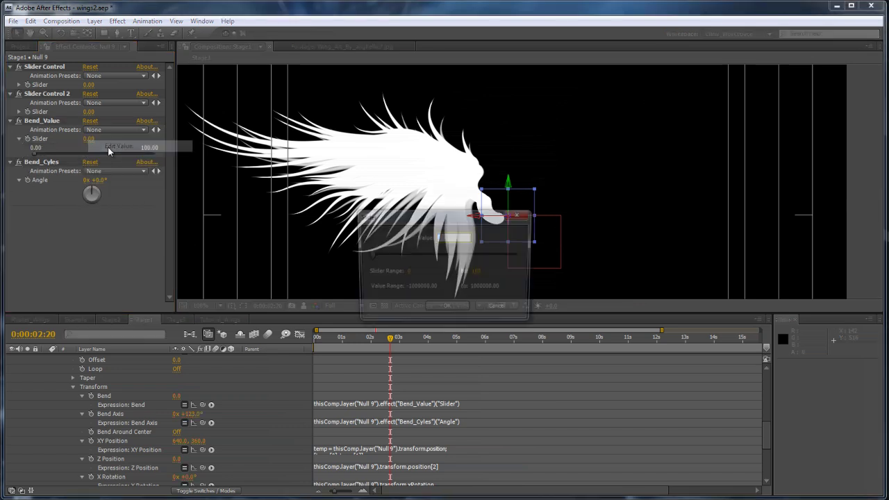
{"action": "left_click", "coordinate": [479, 273]}
{"action": "type", "text": "5"}
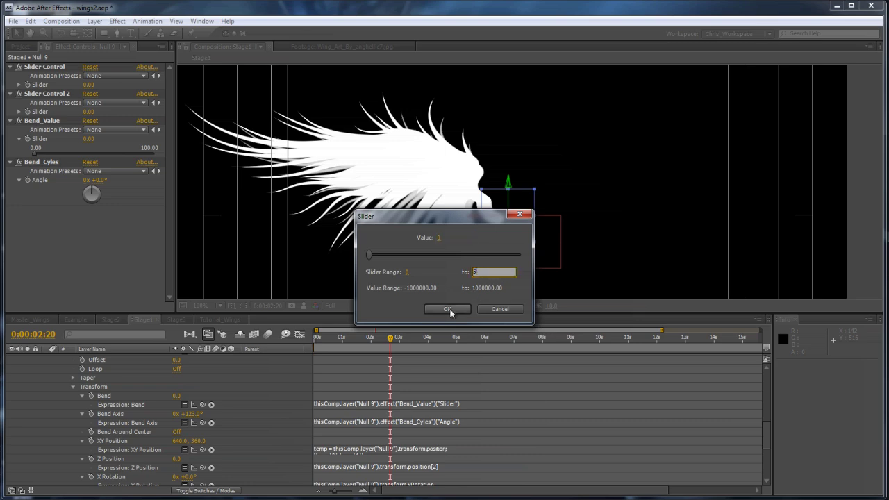
{"action": "left_click", "coordinate": [447, 309]}
{"action": "mouse_move", "coordinate": [34, 156]}
{"action": "left_mouse_down"}
{"action": "mouse_move", "coordinate": [87, 164]}
{"action": "mouse_move", "coordinate": [46, 166]}
{"action": "mouse_move", "coordinate": [126, 163]}
{"action": "mouse_move", "coordinate": [28, 162]}
{"action": "left_mouse_up"}
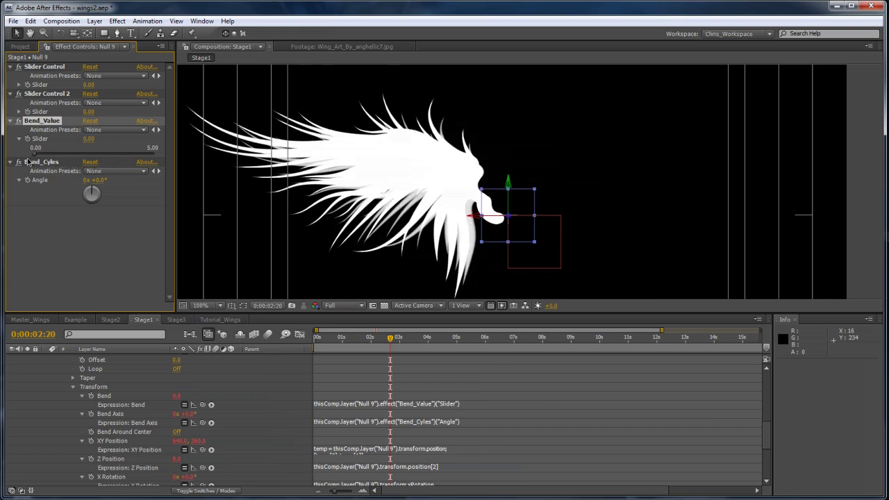
{"action": "left_click", "coordinate": [343, 384]}
{"action": "scroll", "coordinate": [343, 389], "scroll_direction": "up", "scroll_amount": 5}
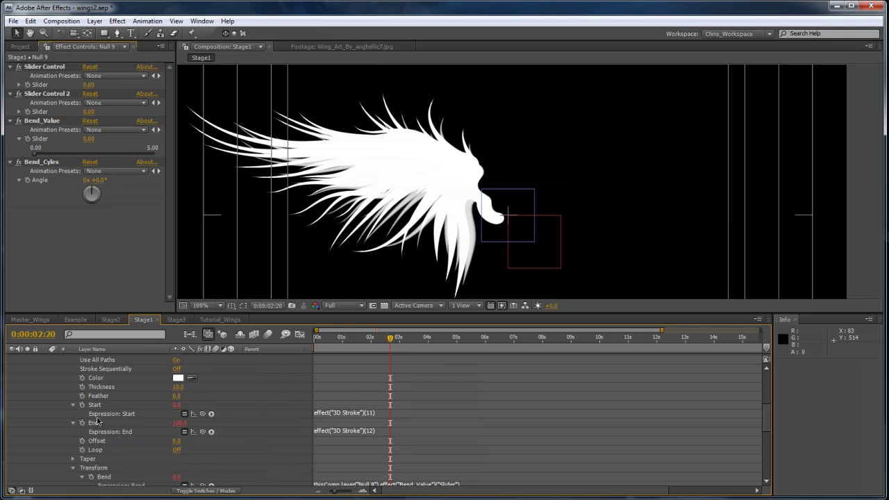
{"action": "left_click", "coordinate": [45, 67]}
{"action": "key", "text": "Return"}
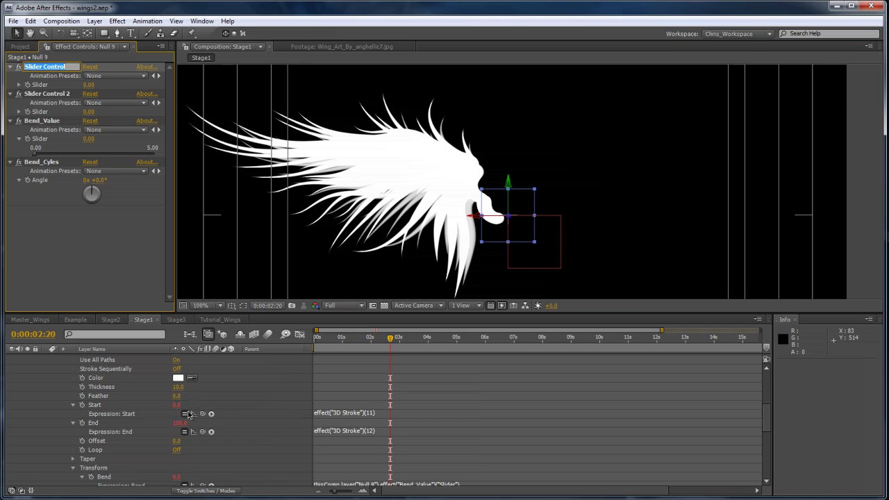
Step: Remove the Start expression from Master_Wing's 3D Stroke and try a Start value of 84
{"action": "left_click", "coordinate": [237, 412]}
{"action": "key", "text": "Delete"}
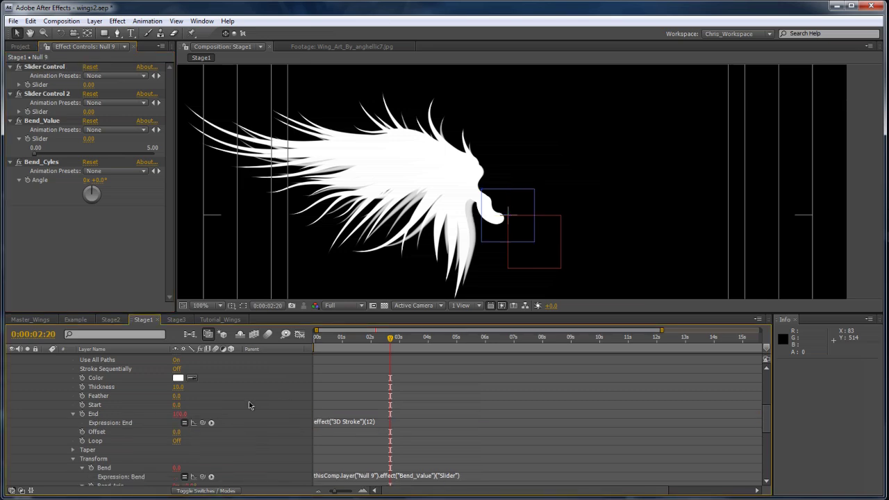
{"action": "left_click_drag", "start_coordinate": [176, 410], "coordinate": [227, 403]}
{"action": "key", "text": "ctrl+z"}
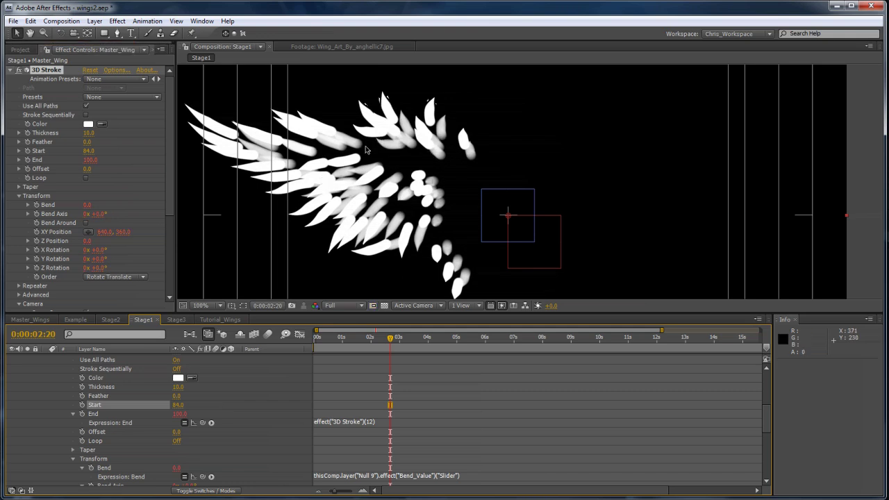
Step: Undo the Start value change and enable an expression on the 3D Stroke's Offset property in Master_Wing
{"action": "key", "text": "ctrl+z"}
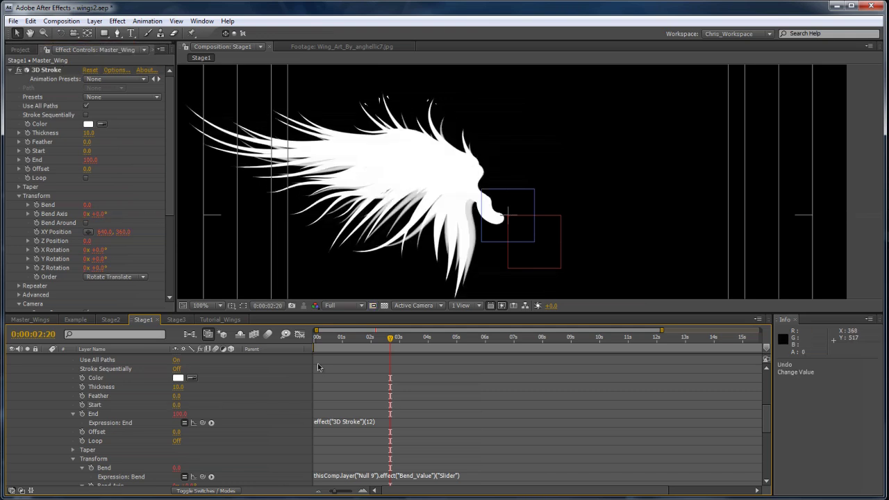
{"action": "left_click", "coordinate": [82, 432], "text": "alt"}
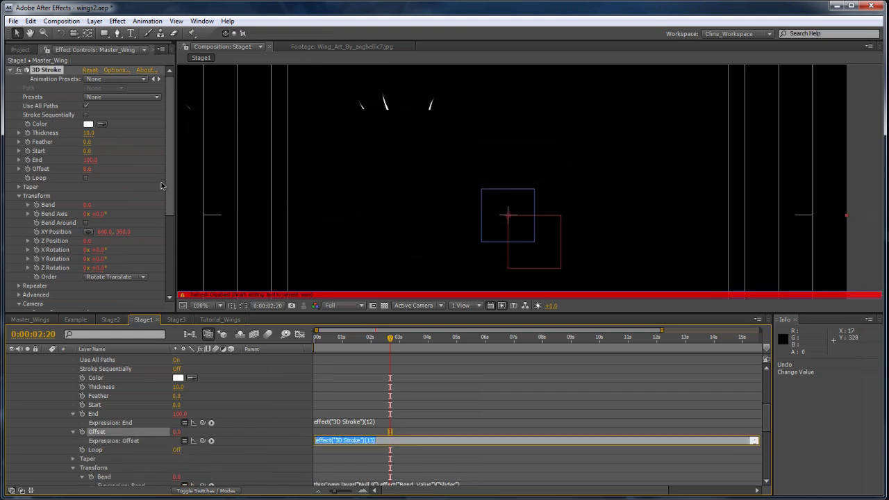
{"action": "left_click", "coordinate": [380, 417]}
Step: Rename the first Slider Control on Null 9 as End
{"action": "scroll", "coordinate": [151, 395], "scroll_direction": "up", "scroll_amount": 5}
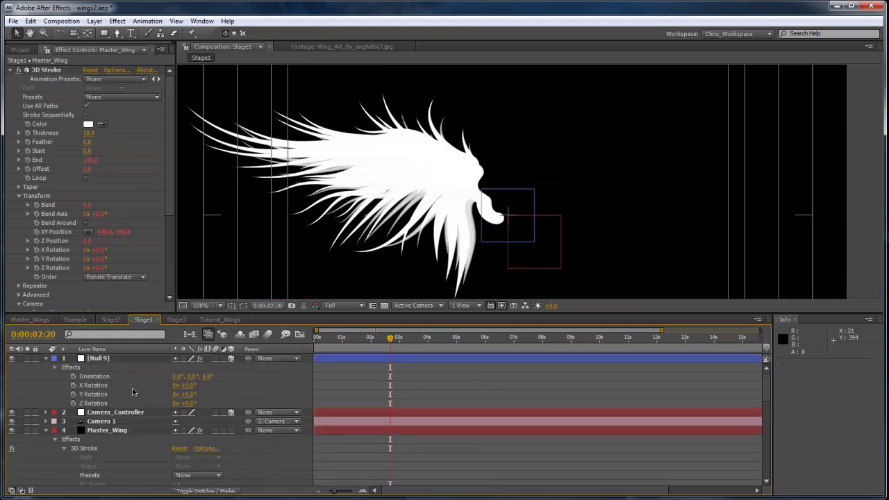
{"action": "left_click", "coordinate": [93, 358]}
{"action": "left_click", "coordinate": [46, 70]}
{"action": "key", "text": "Return"}
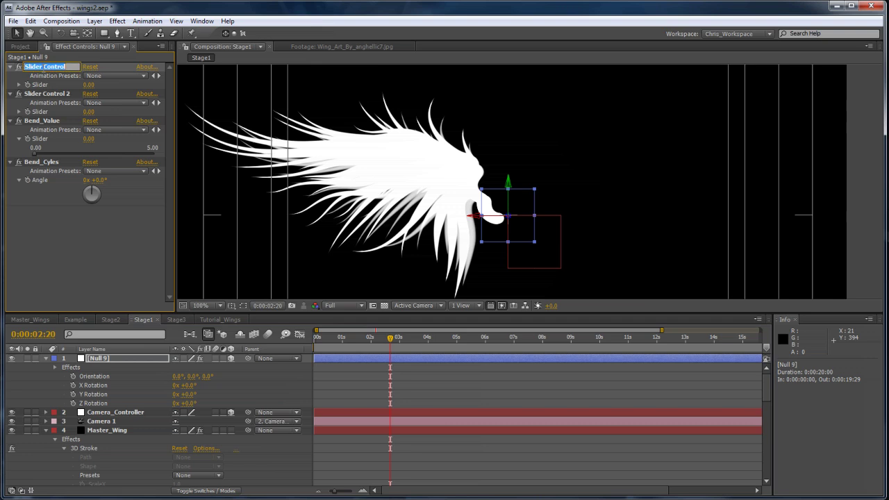
{"action": "type", "text": "End"}
{"action": "key", "text": "Return"}
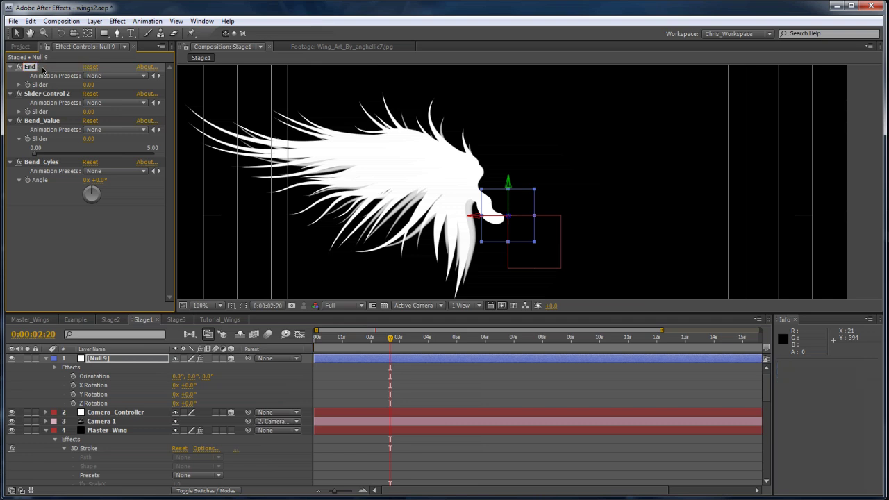
Step: Rename Slider Control 2 on Null 9 as Offset
{"action": "left_click", "coordinate": [50, 94]}
{"action": "key", "text": "Return"}
{"action": "type", "text": "Of"}
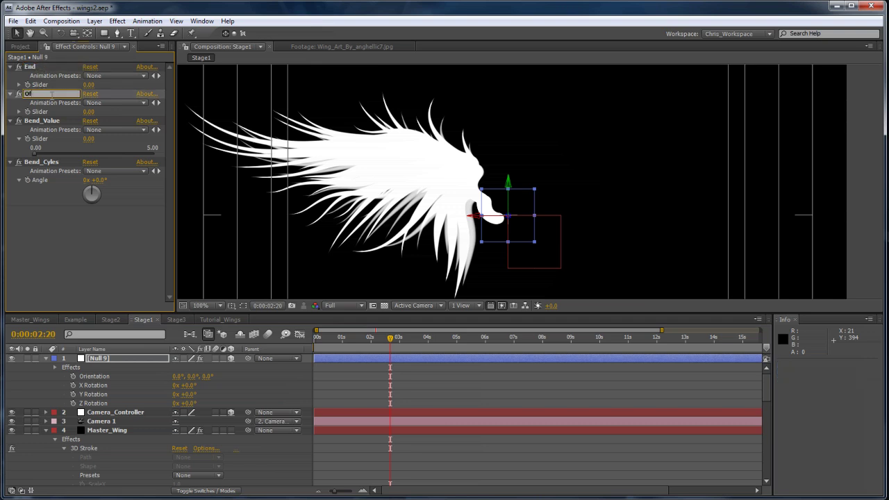
{"action": "type", "text": "fset"}
{"action": "key", "text": "Return"}
Step: Link the 3D Stroke's End and Offset expressions in Master_Wing to Null 9's End and Offset sliders
{"action": "scroll", "coordinate": [223, 413], "scroll_direction": "down", "scroll_amount": 8}
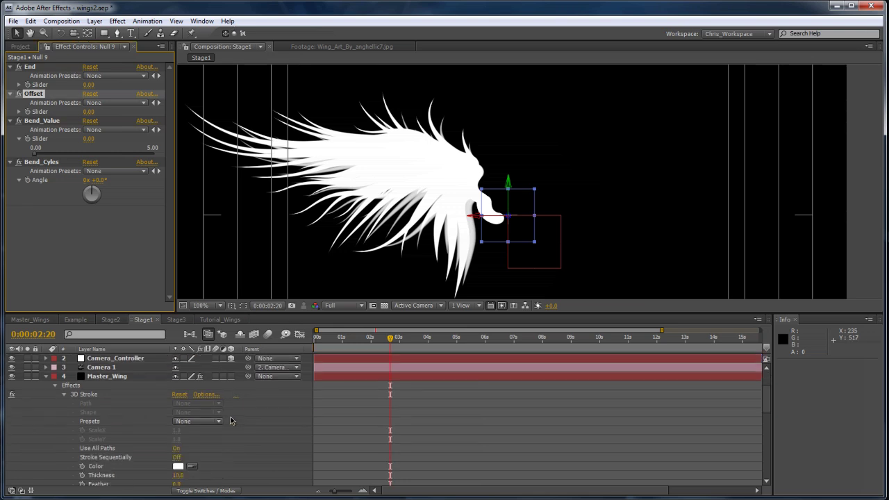
{"action": "scroll", "coordinate": [313, 401], "scroll_direction": "up", "scroll_amount": 2}
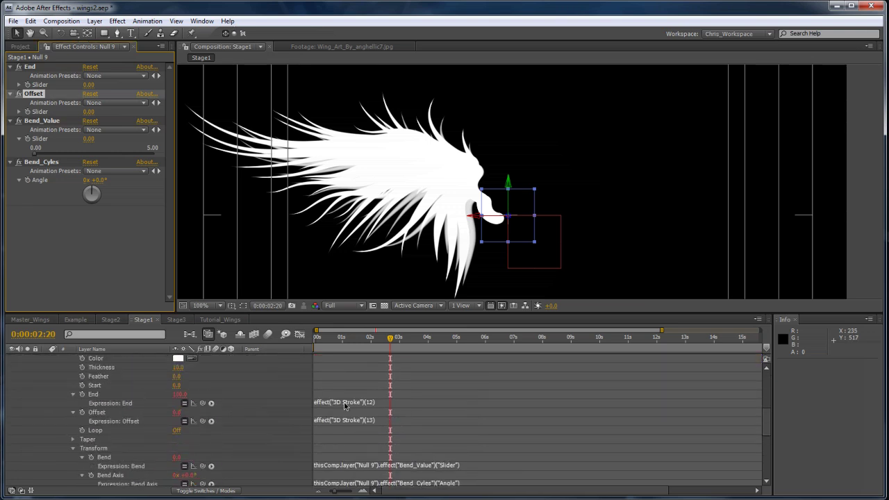
{"action": "left_click", "coordinate": [345, 404]}
{"action": "left_click_drag", "start_coordinate": [202, 403], "coordinate": [40, 84]}
{"action": "left_click", "coordinate": [337, 421]}
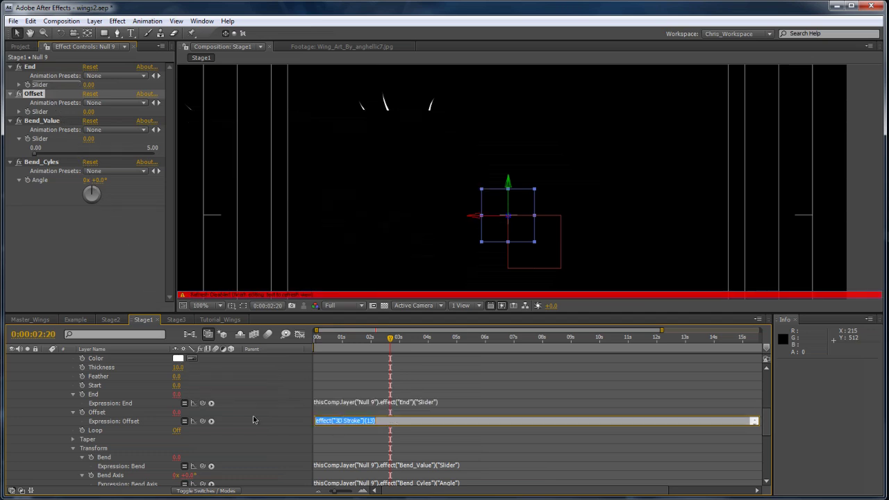
{"action": "left_click_drag", "start_coordinate": [203, 421], "coordinate": [40, 114]}
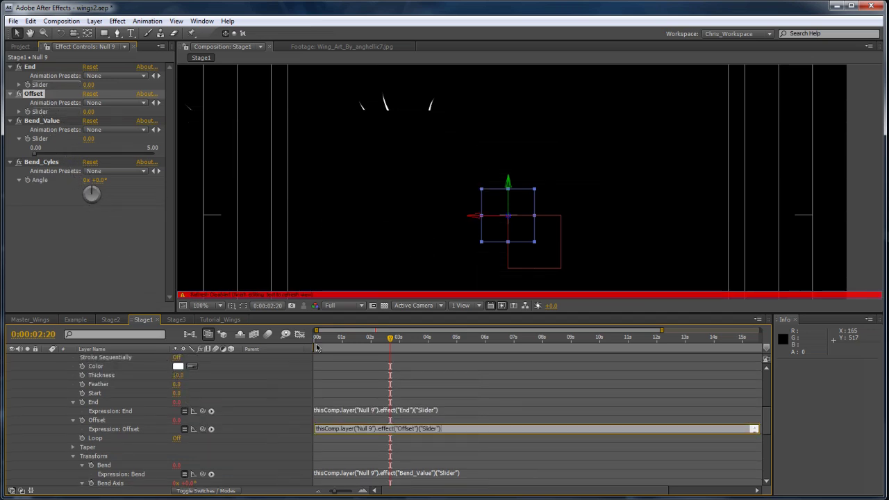
{"action": "left_click", "coordinate": [337, 395]}
Step: Move the current time to 0:00:02:01 and set Null 9's End slider to 100
{"action": "left_click_drag", "start_coordinate": [385, 342], "coordinate": [371, 342]}
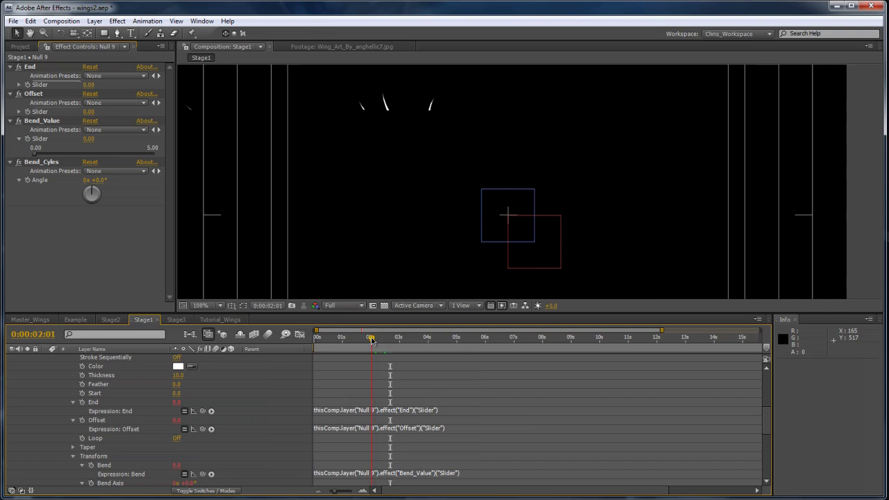
{"action": "scroll", "coordinate": [376, 343], "scroll_direction": "up", "scroll_amount": 2}
{"action": "scroll", "coordinate": [436, 237], "scroll_direction": "down", "scroll_amount": 1}
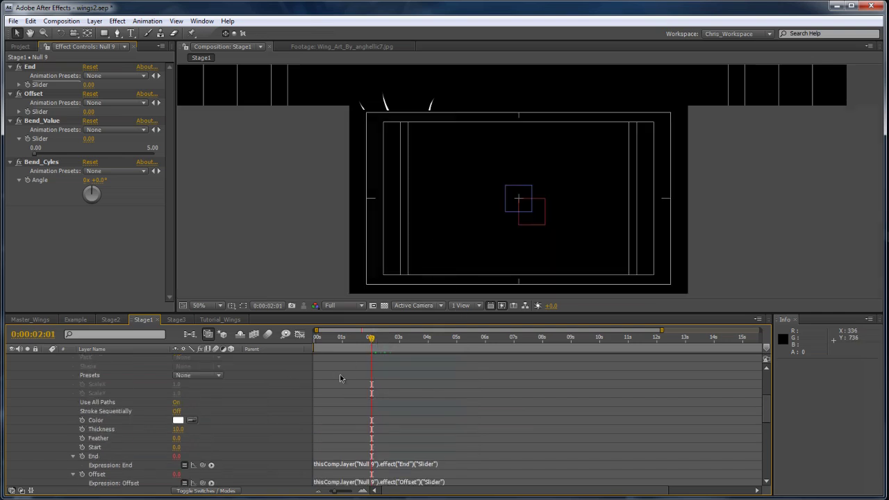
{"action": "scroll", "coordinate": [340, 375], "scroll_direction": "down", "scroll_amount": 2}
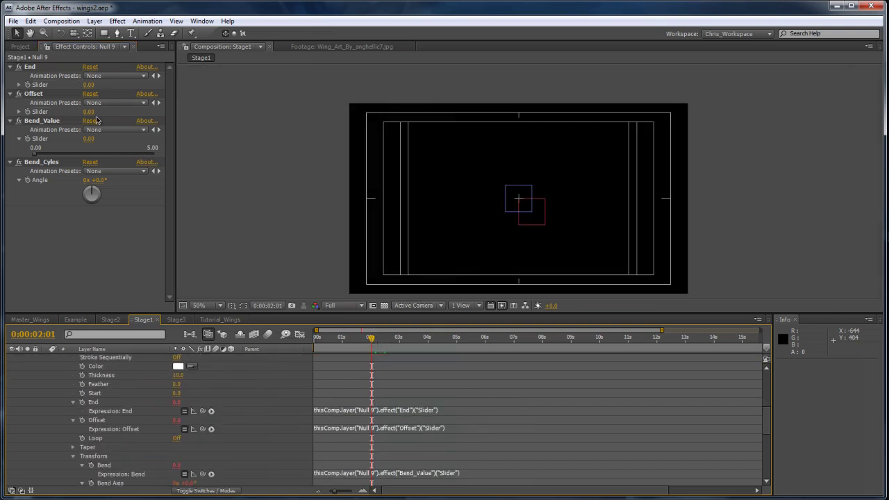
{"action": "left_click", "coordinate": [89, 85]}
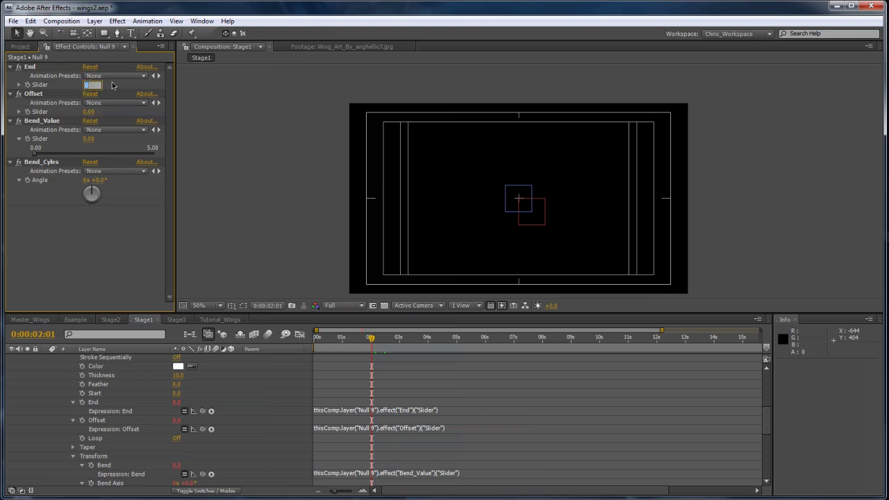
{"action": "type", "text": "100"}
{"action": "key", "text": "Return"}
{"action": "scroll", "coordinate": [496, 187], "scroll_direction": "up", "scroll_amount": 1}
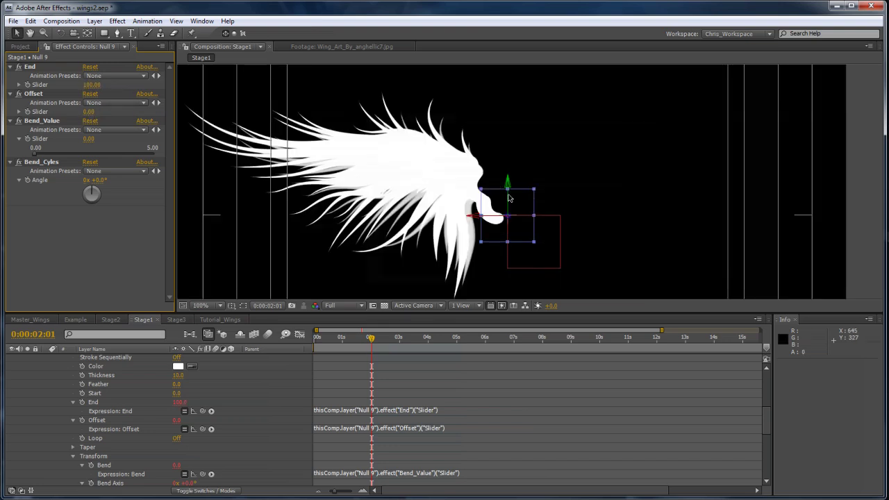
{"action": "key", "text": "space"}
{"action": "left_click_drag", "start_coordinate": [401, 208], "coordinate": [440, 190]}
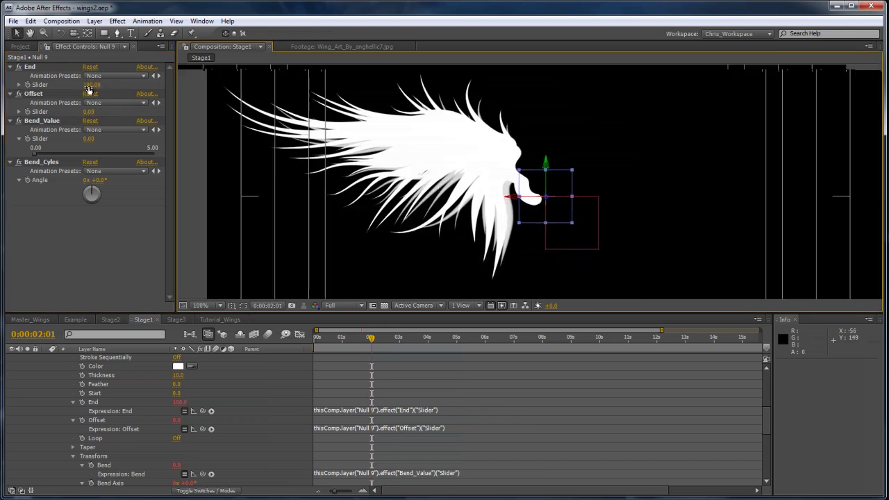